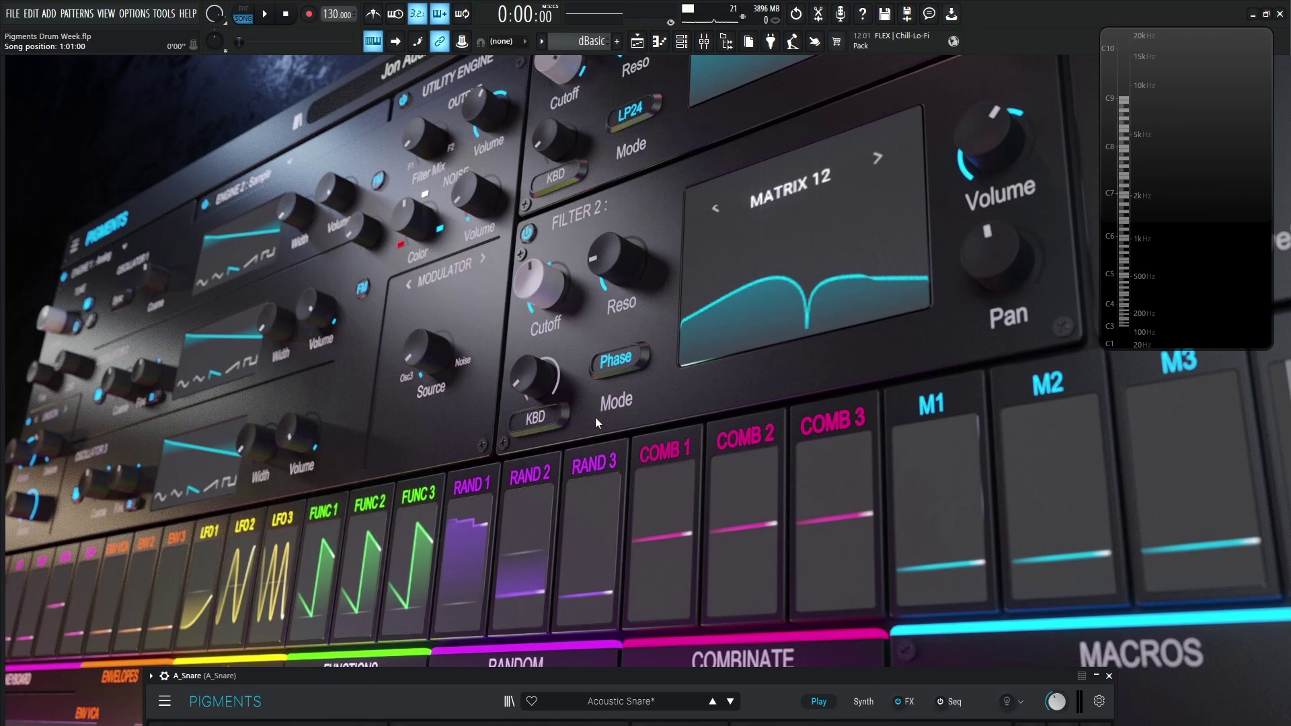
Start song playback and raise the Pigments A_Snare window into view.
{"action": "key", "text": "space"}
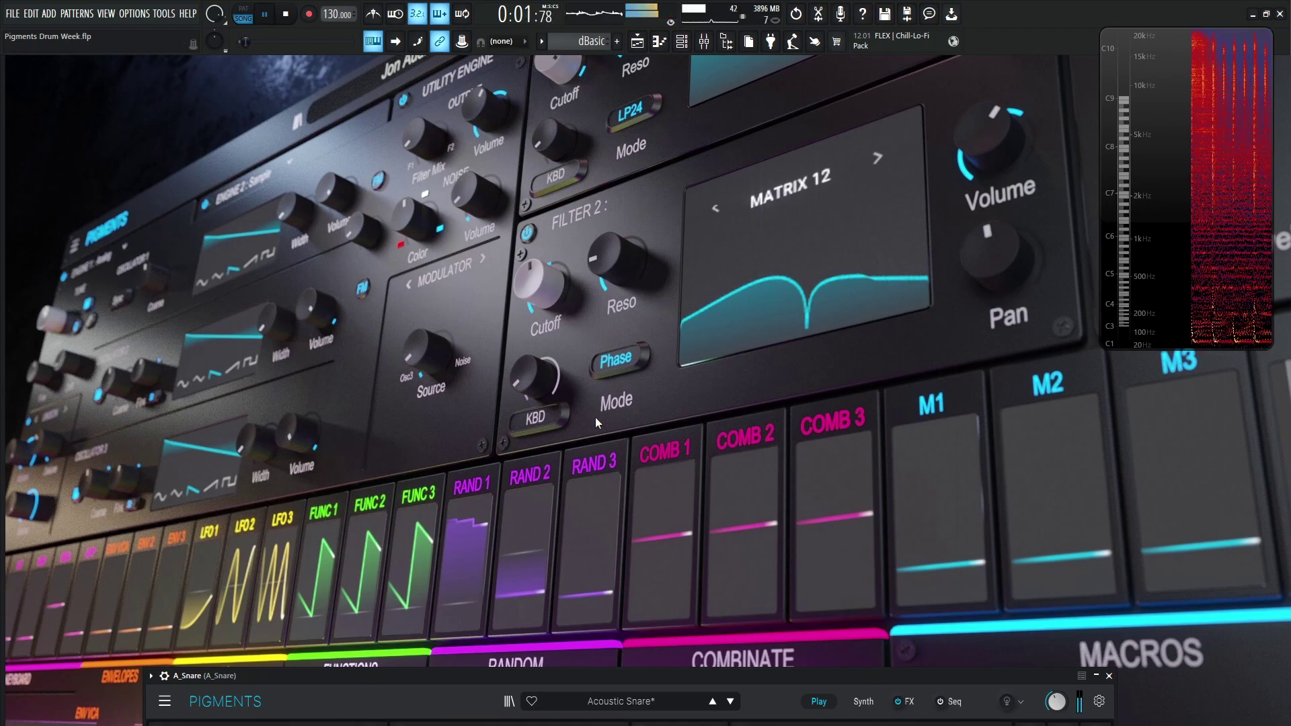
{"action": "left_click_drag", "start_coordinate": [679, 675], "coordinate": [638, 78]}
Set the A_Snare mixer fader to -2.0 dB, stop playback, and show the Synth page.
{"action": "key", "text": "F9"}
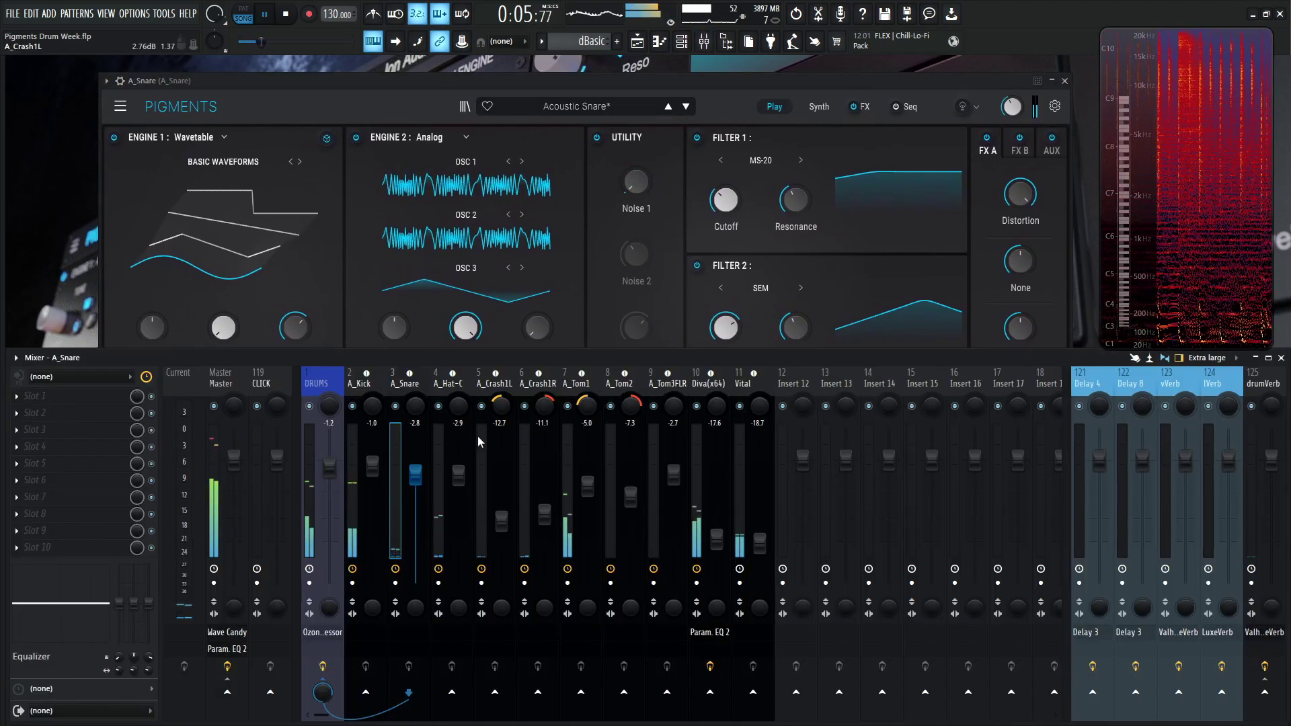
{"action": "left_click_drag", "start_coordinate": [415, 474], "coordinate": [419, 469]}
{"action": "key", "text": "F9"}
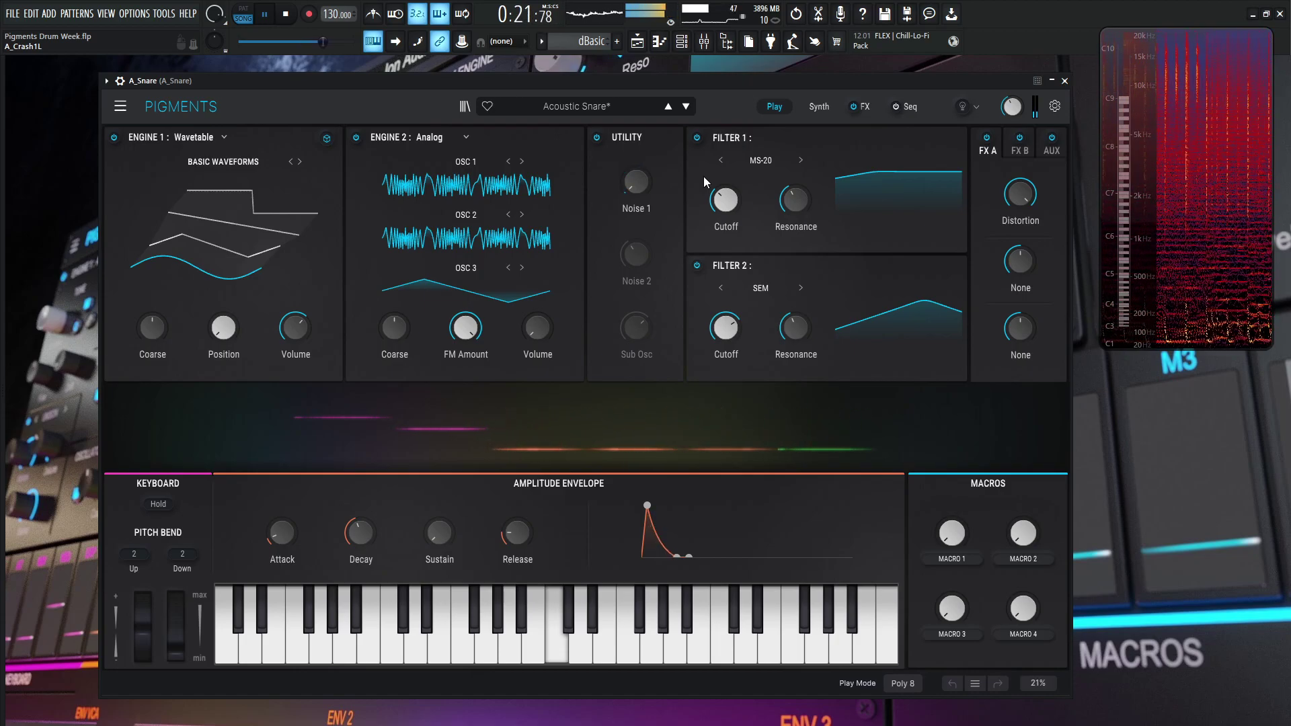
{"action": "key", "text": "space"}
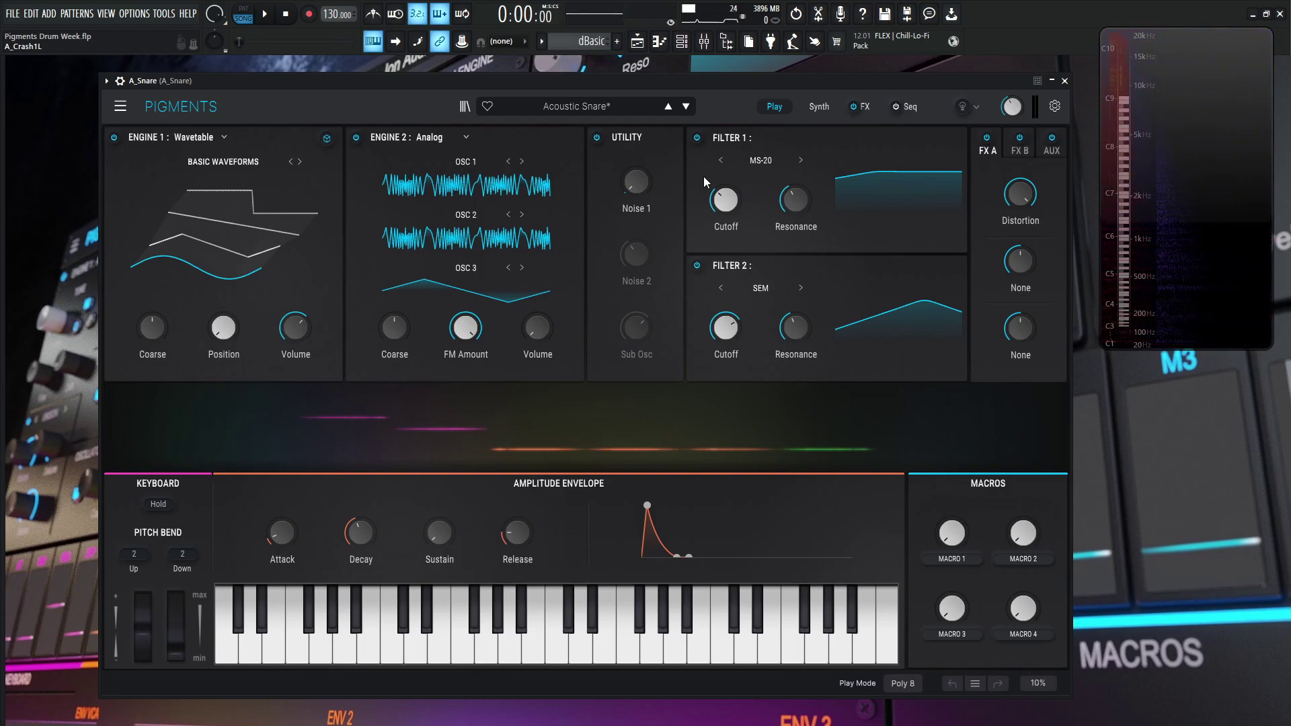
{"action": "left_click", "coordinate": [819, 107]}
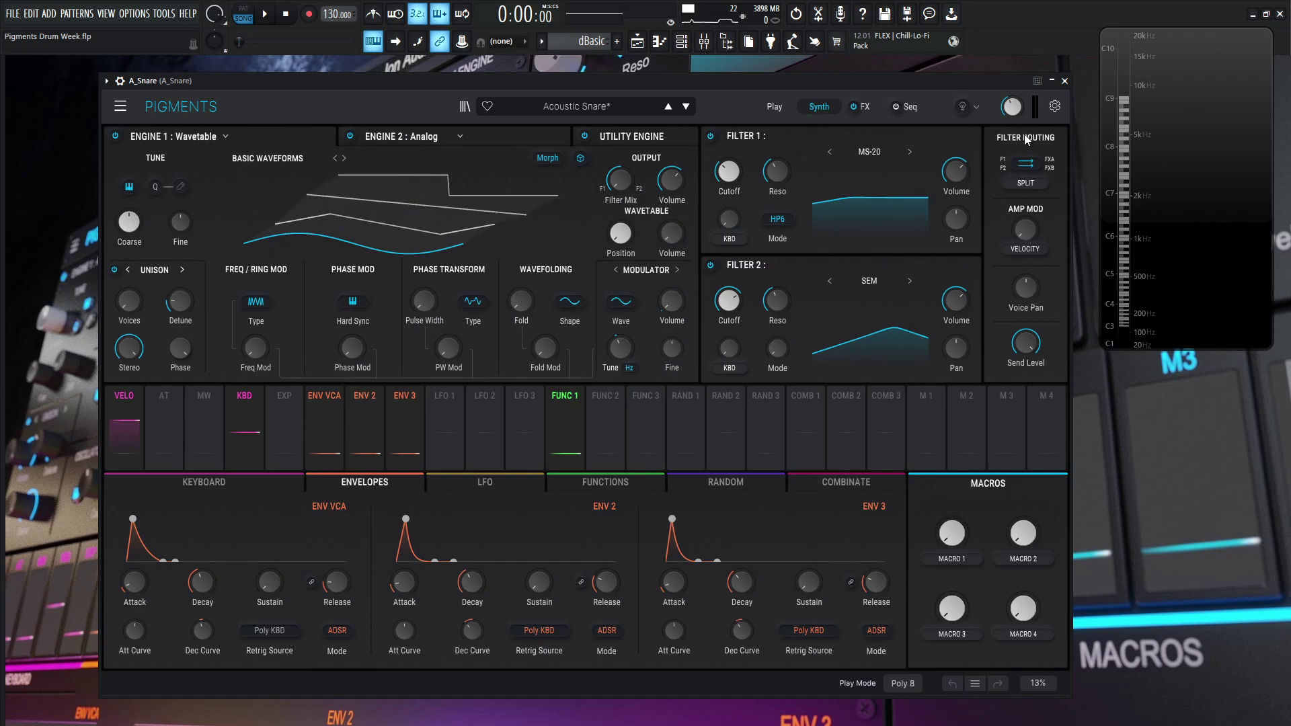
{"action": "left_click", "coordinate": [1032, 184]}
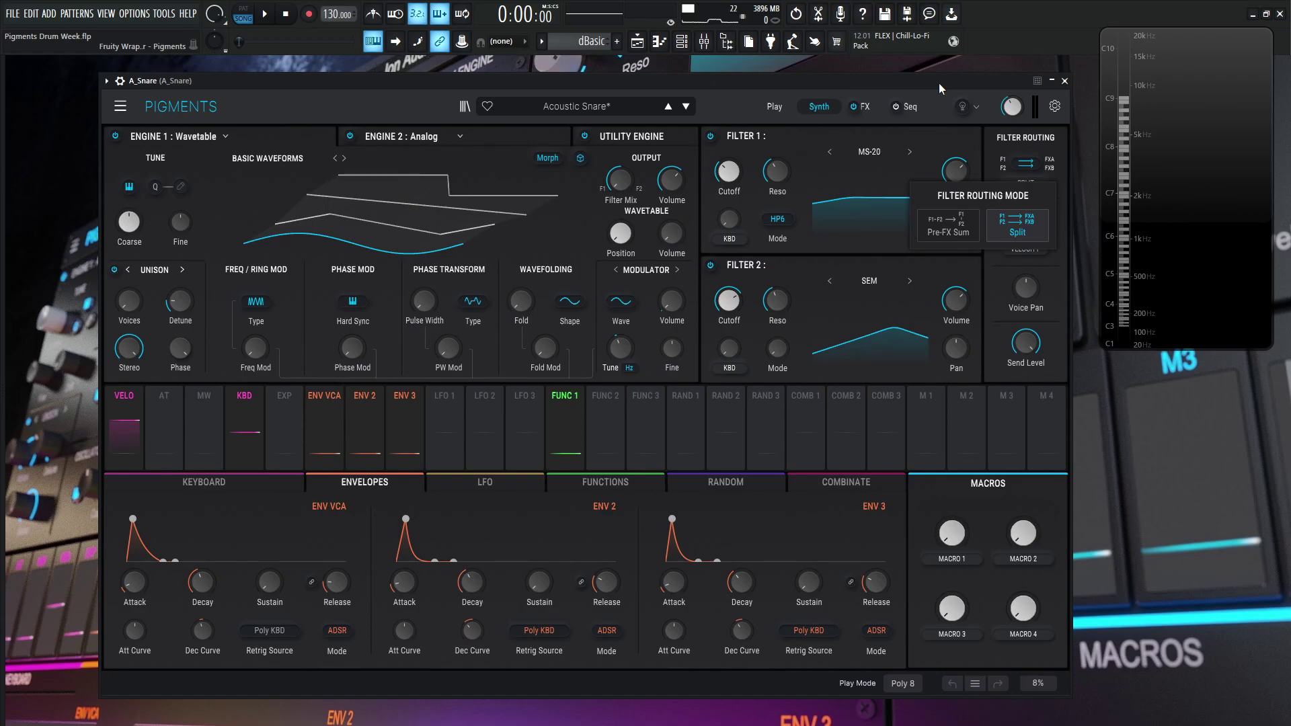
{"action": "left_click", "coordinate": [1020, 202]}
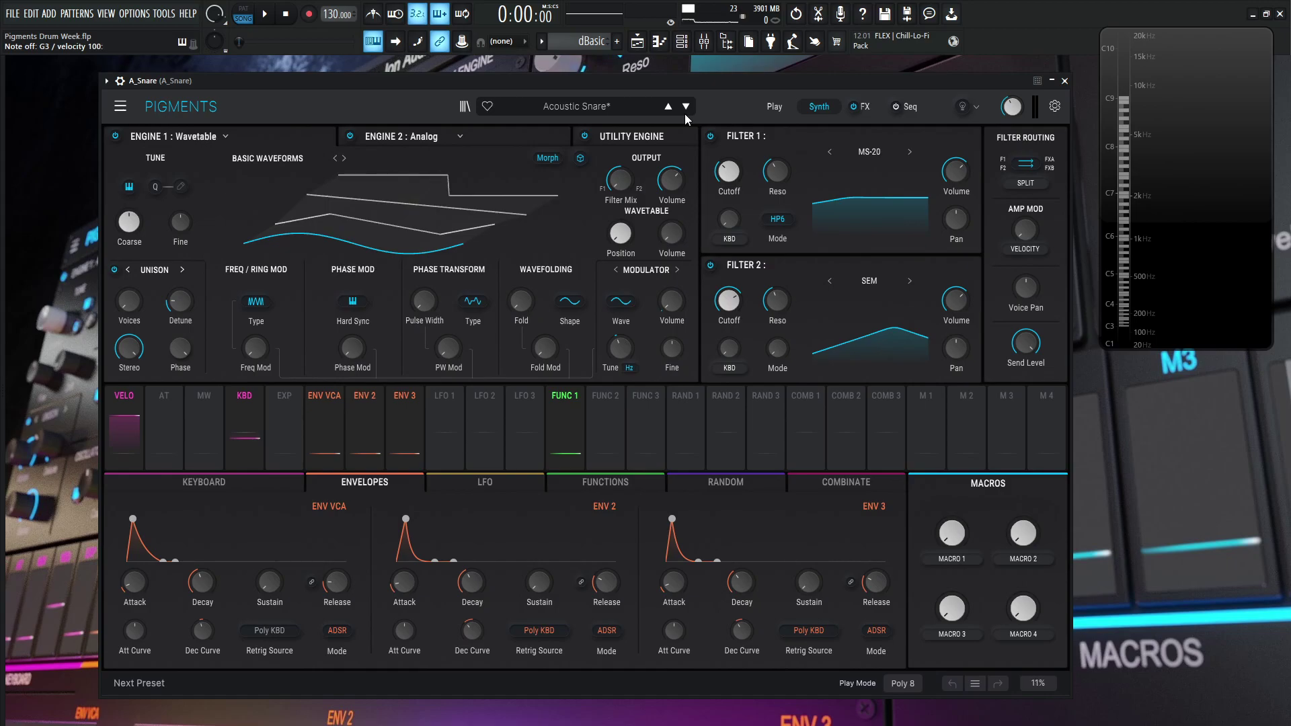
Bypass the Utility noise layer and the Analog engine to audition the wavetable layer.
{"action": "left_click", "coordinate": [636, 135]}
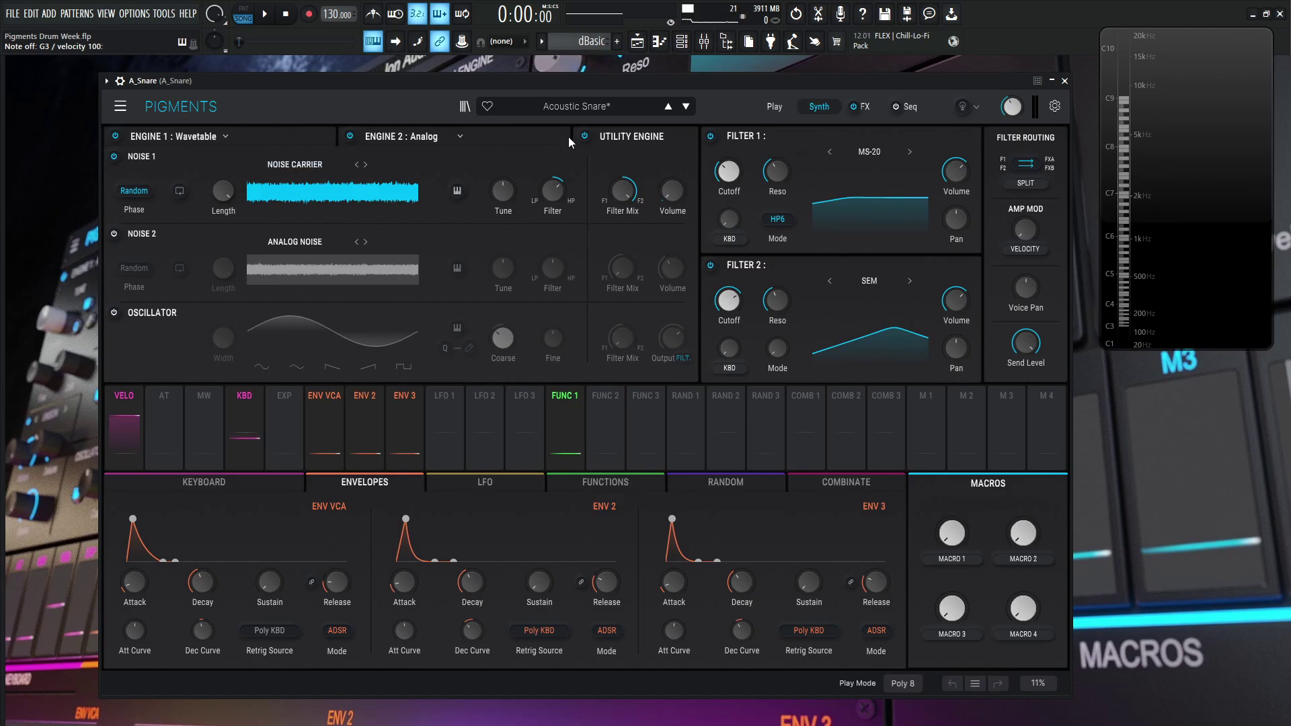
{"action": "left_click", "coordinate": [585, 137]}
{"action": "left_click", "coordinate": [511, 138]}
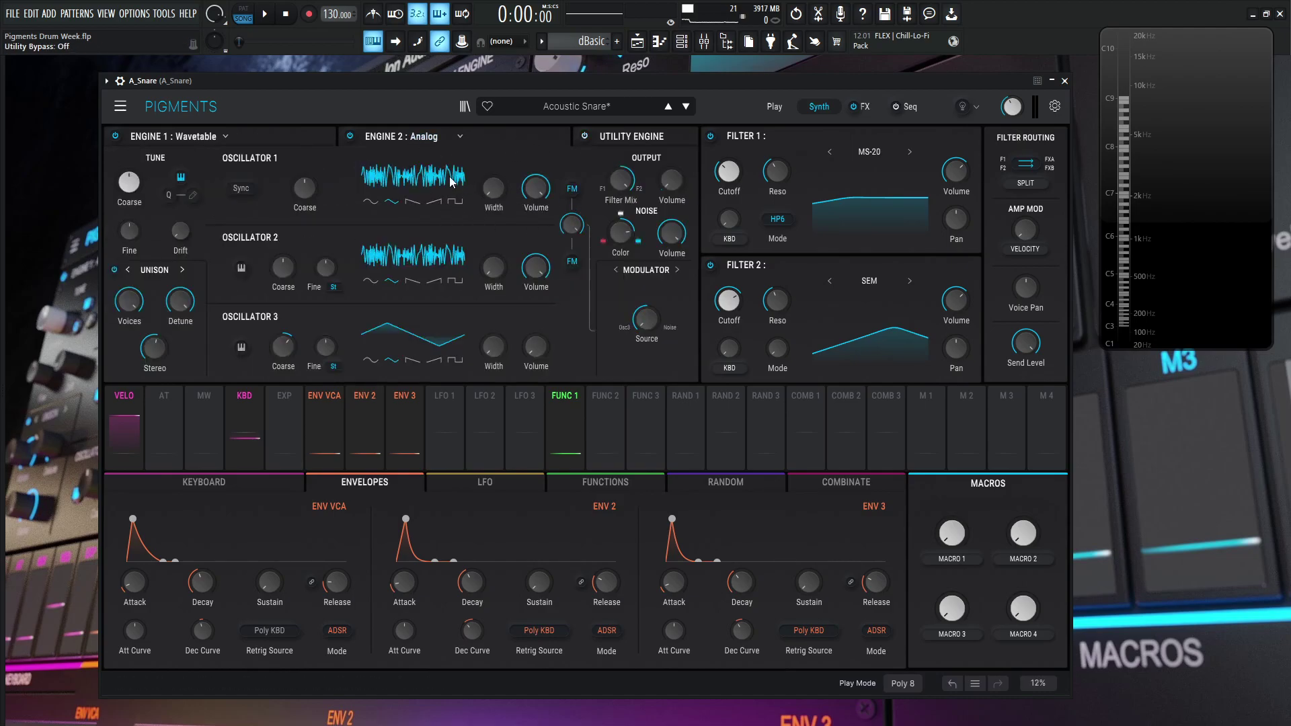
{"action": "left_click", "coordinate": [351, 137]}
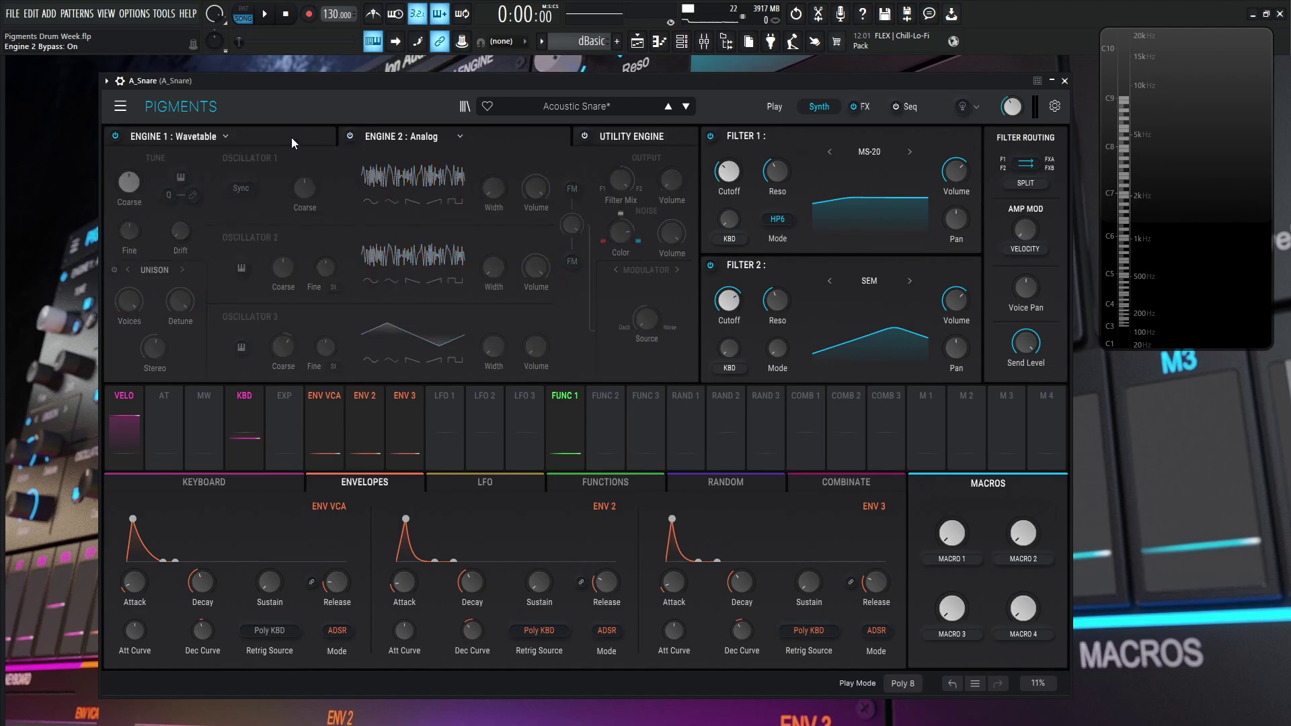
{"action": "left_click", "coordinate": [292, 137]}
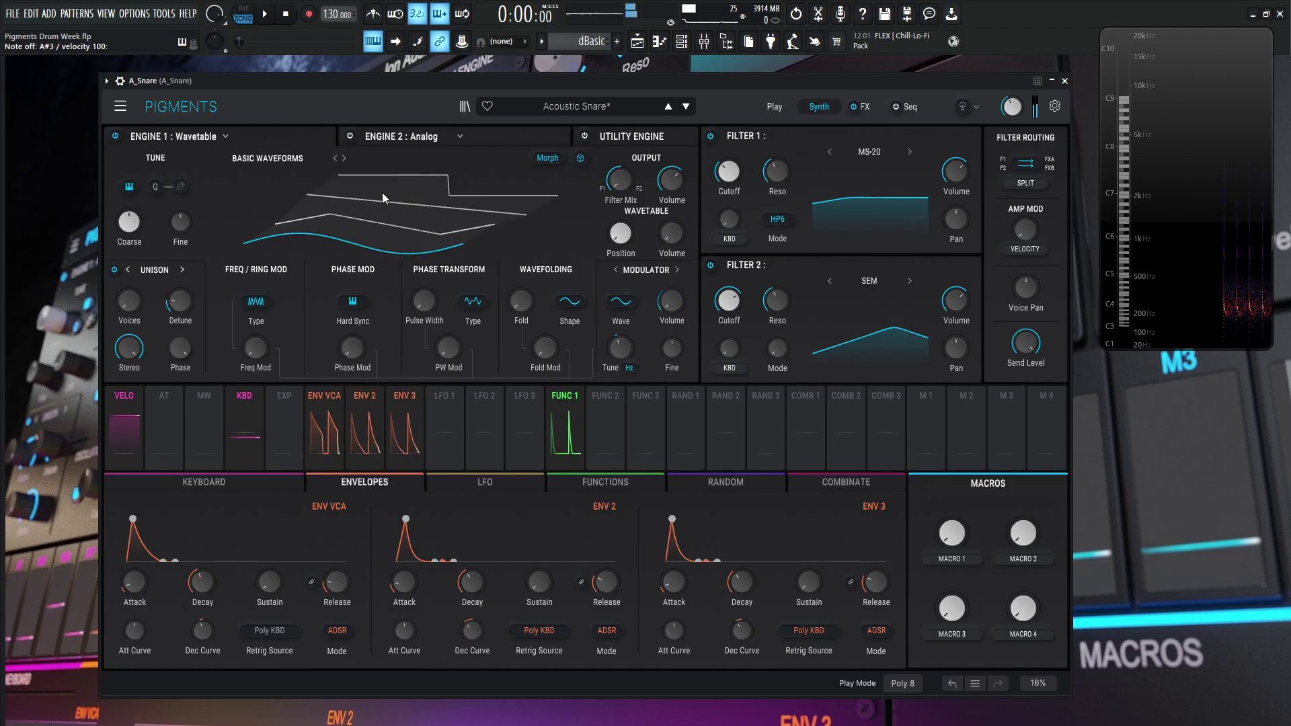
Switch off the aux Reverb on the FX page, ending back on the Synth page.
{"action": "left_click", "coordinate": [866, 106]}
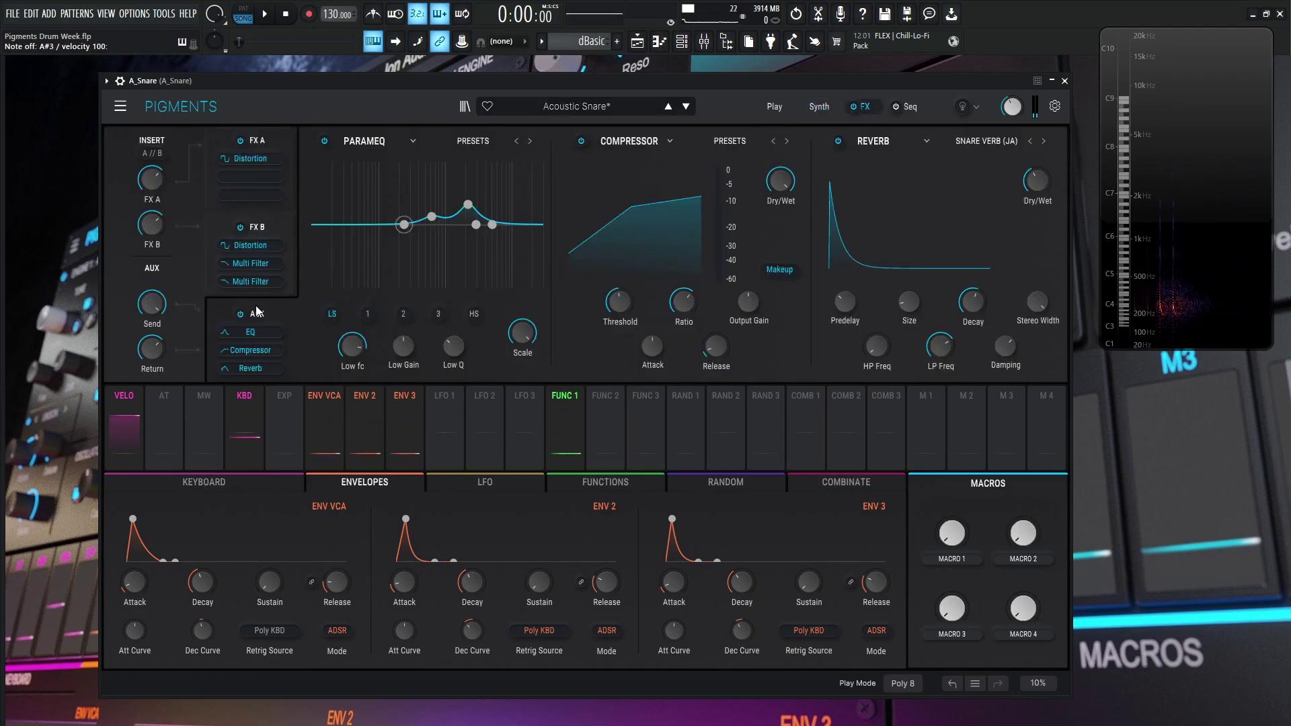
{"action": "left_click", "coordinate": [838, 141]}
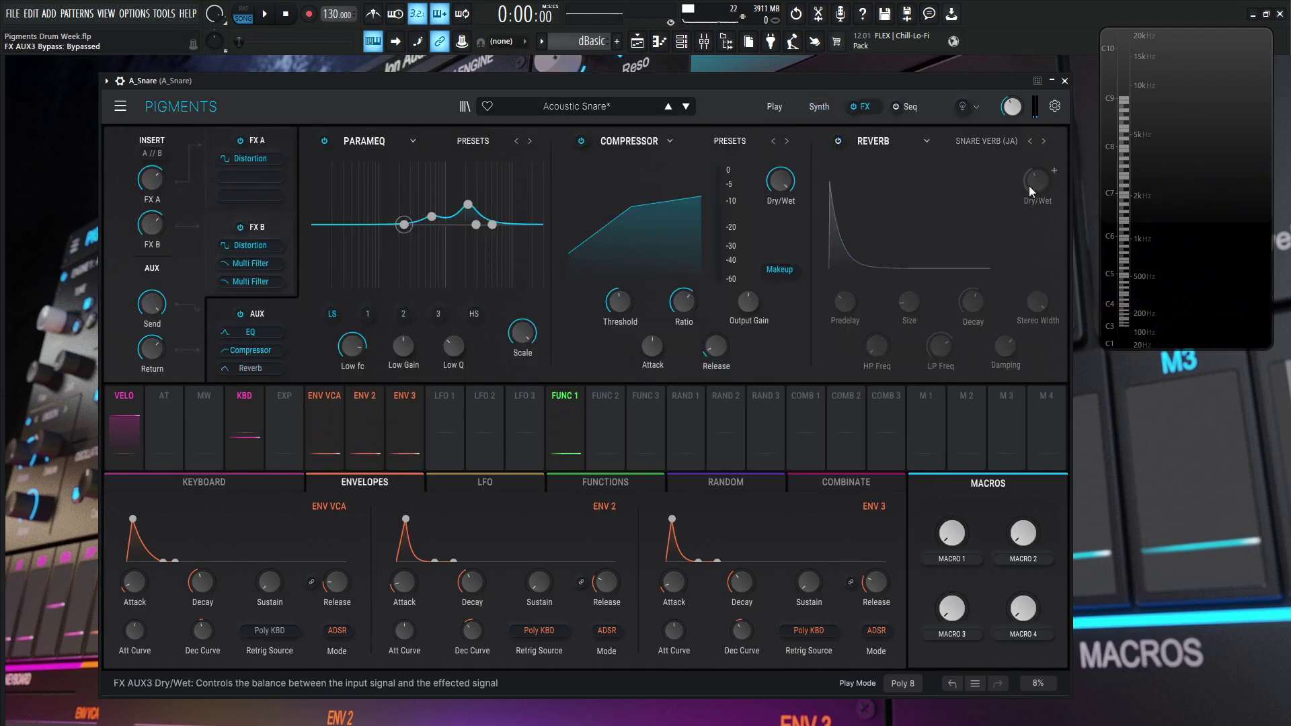
{"action": "left_click", "coordinate": [814, 107]}
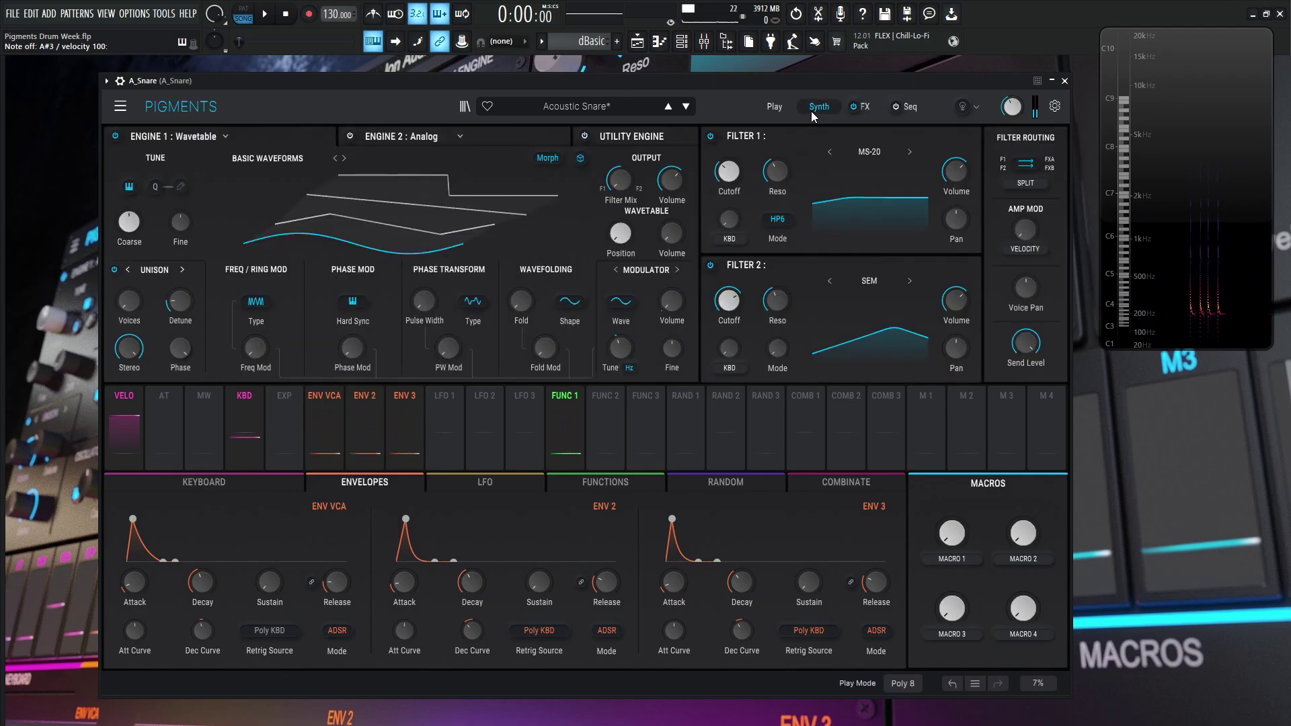
{"action": "left_click", "coordinate": [861, 107]}
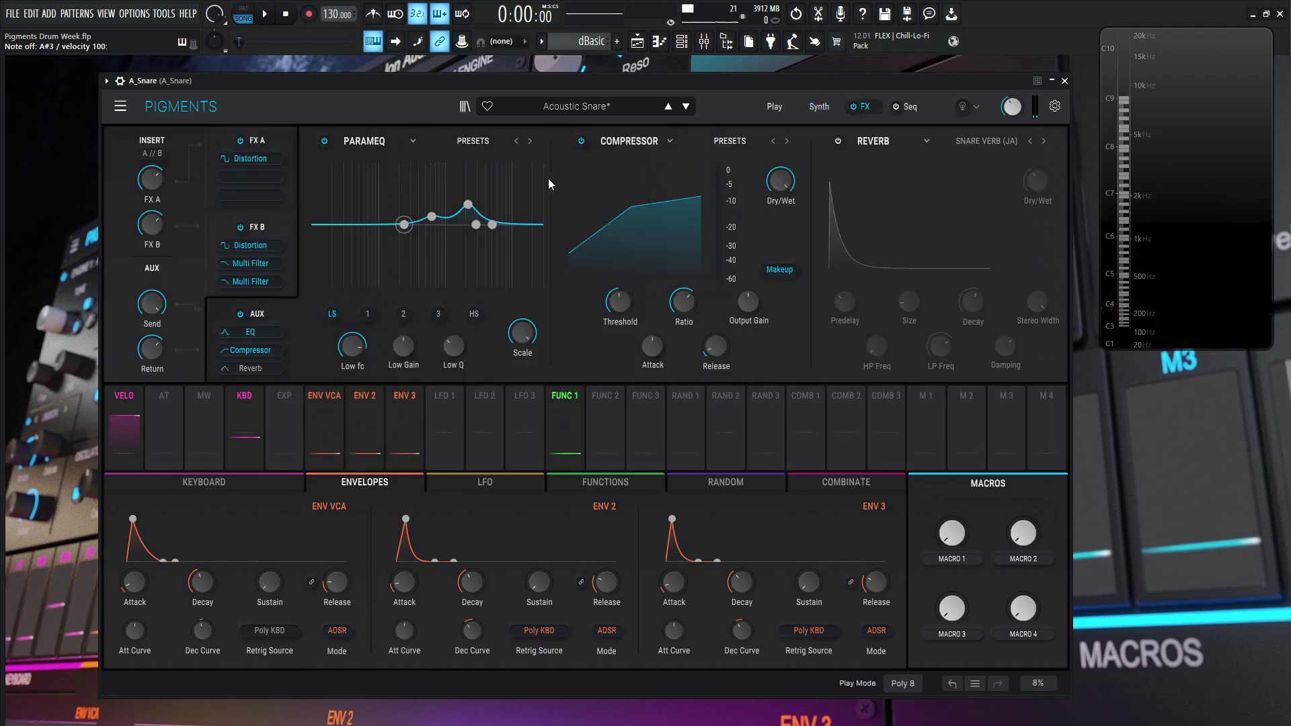
{"action": "left_click", "coordinate": [819, 106]}
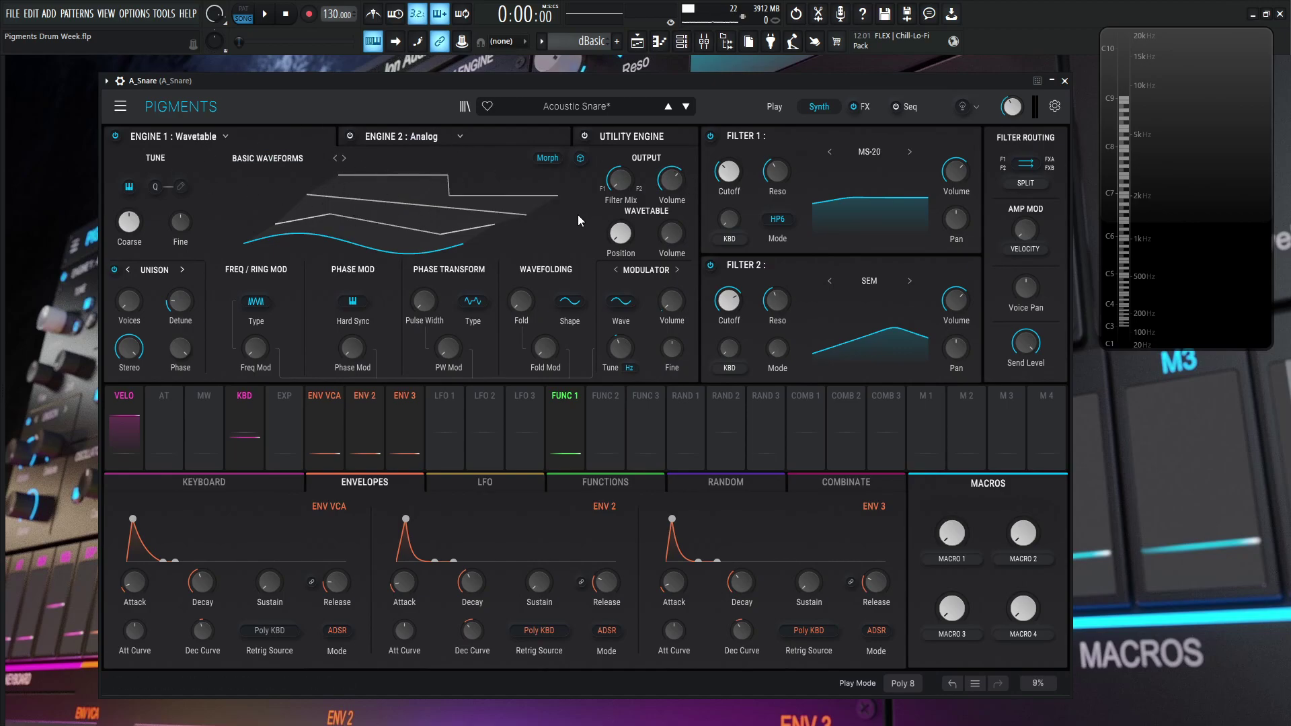
Set the wavetable Modulator's tune mode to Hertz.
{"action": "mouse_move", "coordinate": [673, 238]}
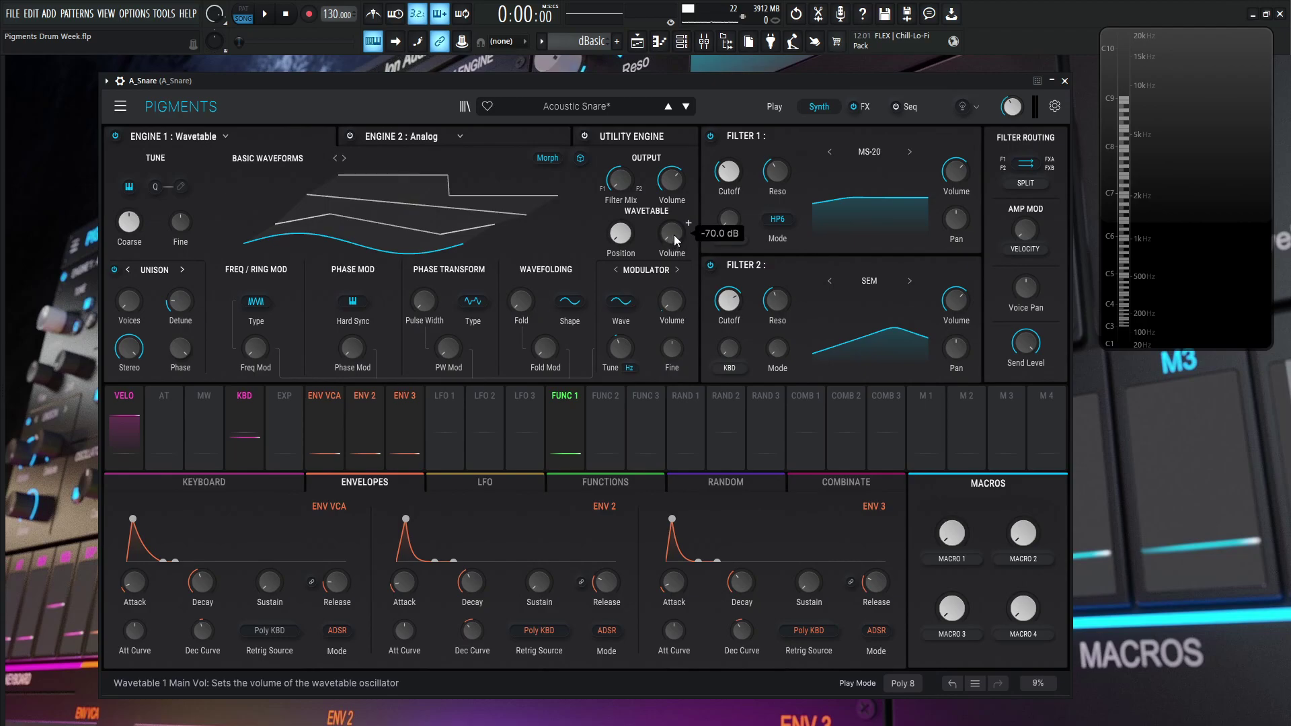
{"action": "left_click", "coordinate": [630, 369]}
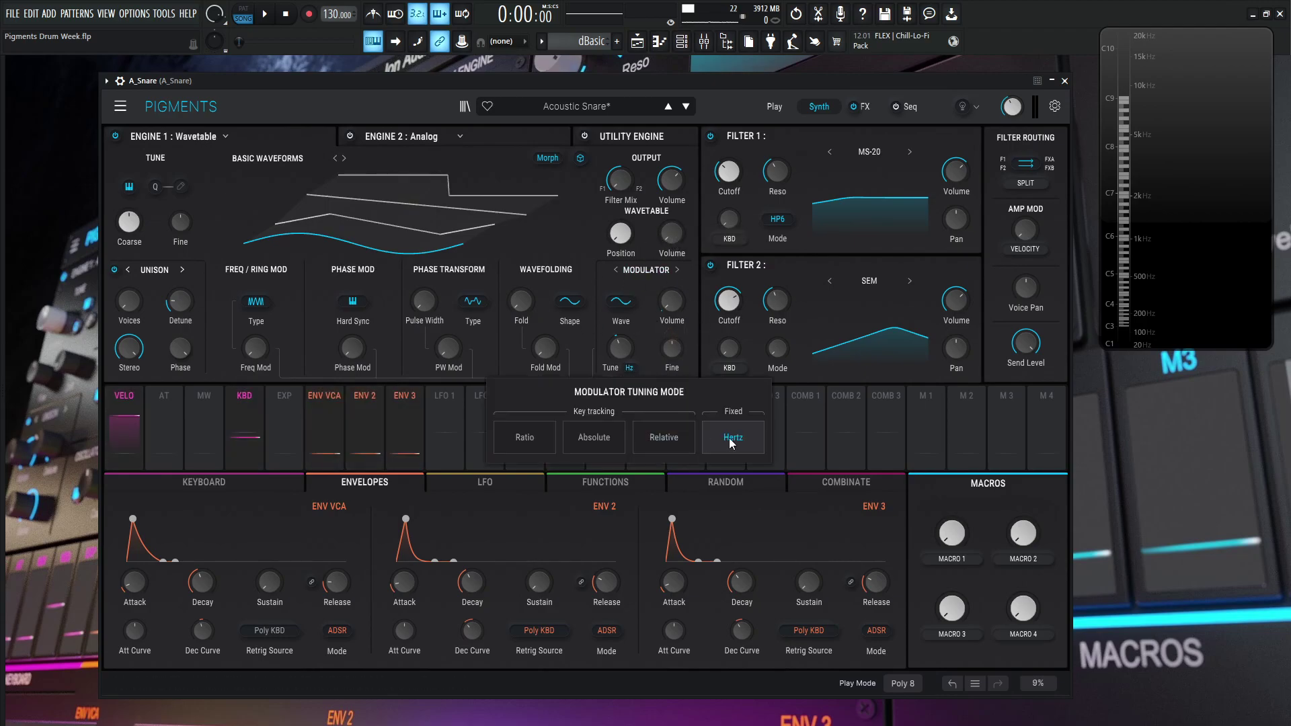
{"action": "left_click", "coordinate": [695, 267]}
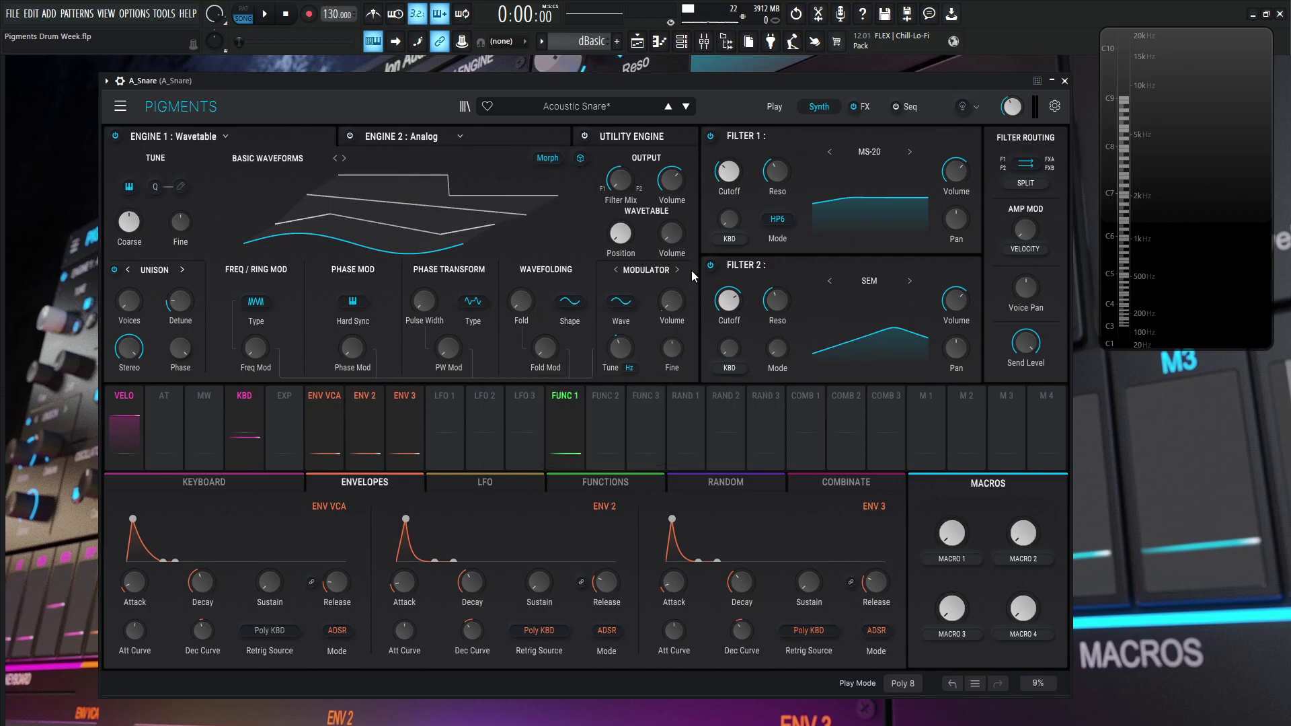
{"action": "mouse_move", "coordinate": [673, 342]}
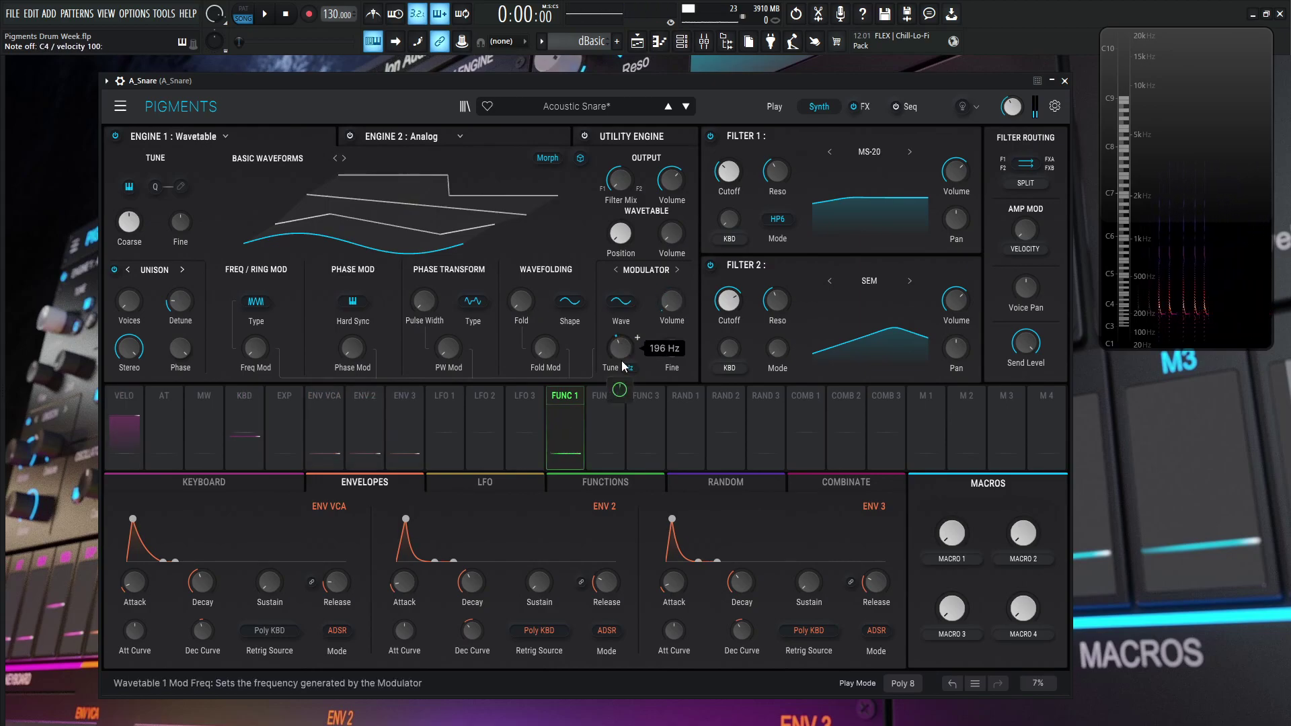
Set Function 1's Modulator Tune amount to 0.05 and show its curve in the Functions editor.
{"action": "left_click_drag", "start_coordinate": [620, 393], "coordinate": [624, 401]}
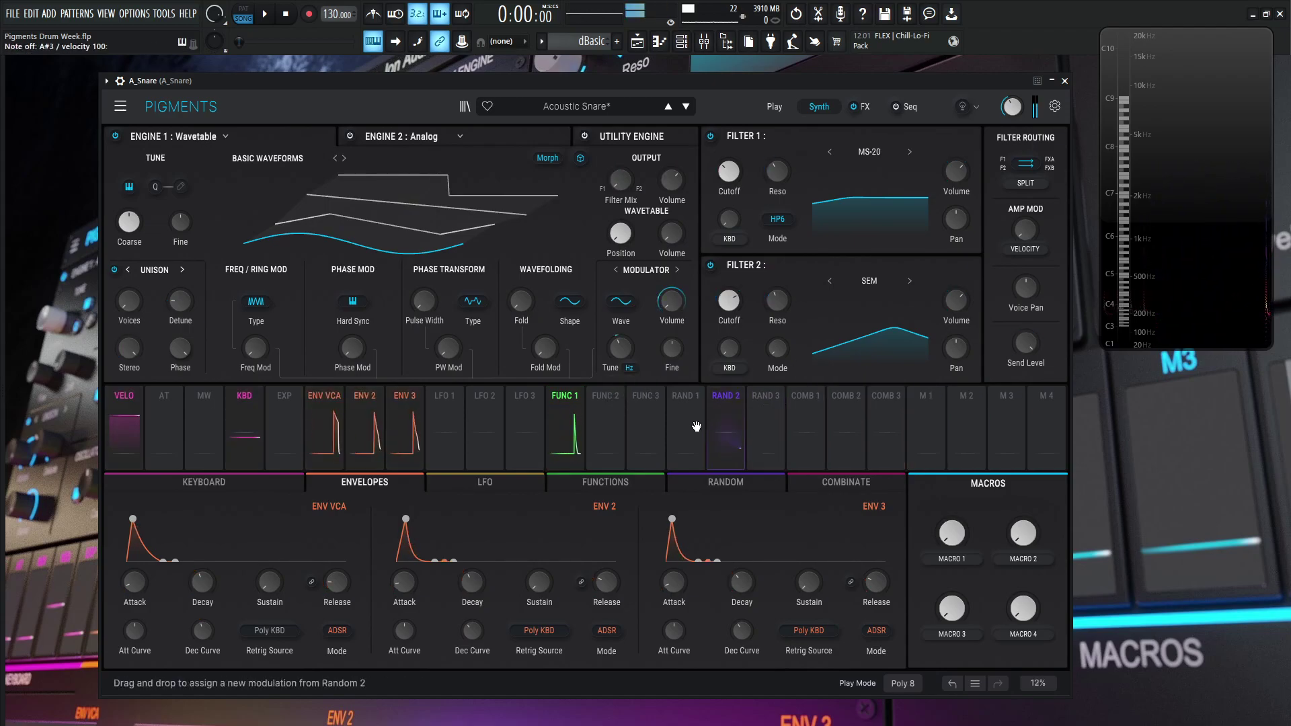
{"action": "left_click", "coordinate": [564, 430]}
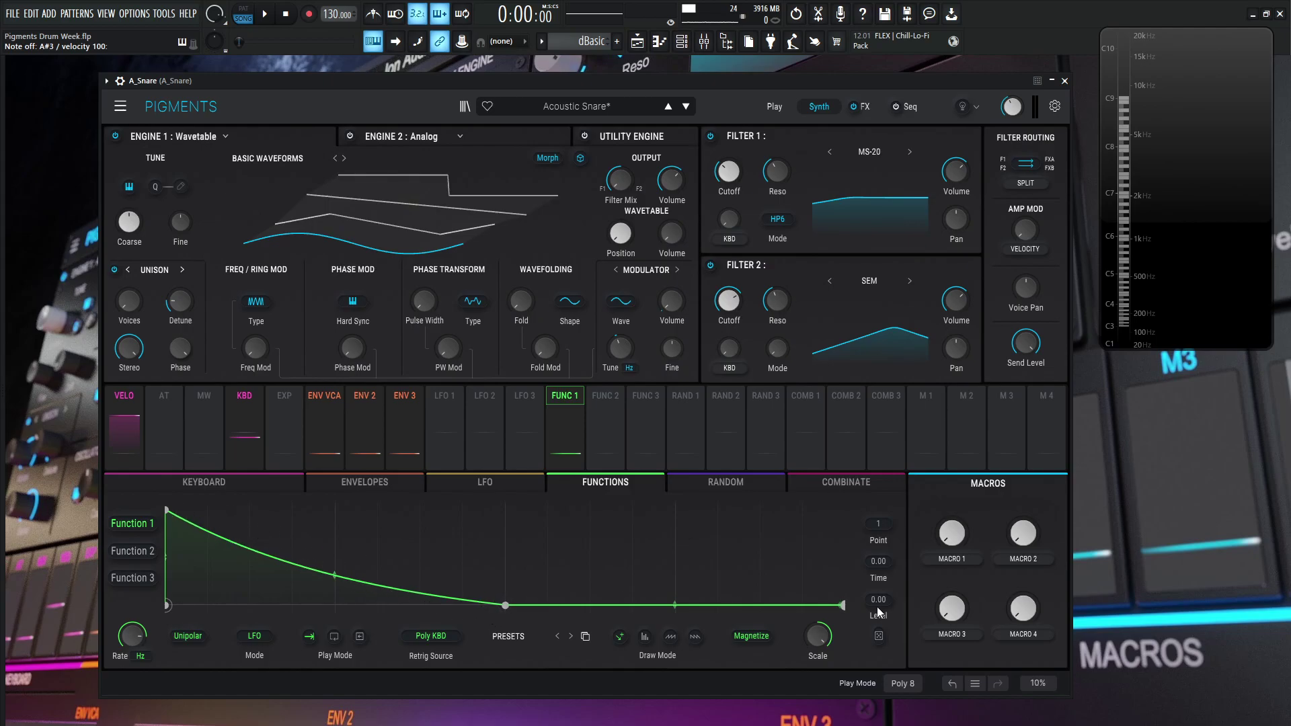
{"action": "mouse_move", "coordinate": [141, 636]}
{"action": "left_click", "coordinate": [142, 656]}
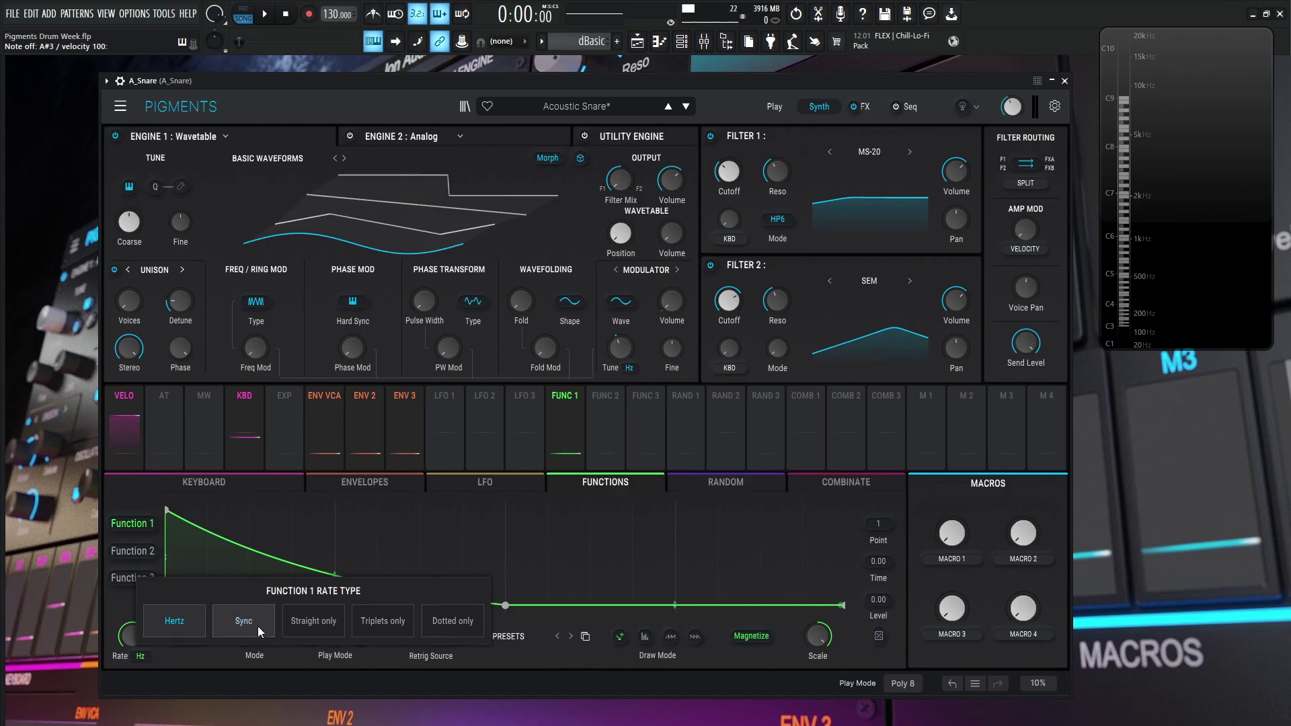
{"action": "left_click", "coordinate": [189, 664]}
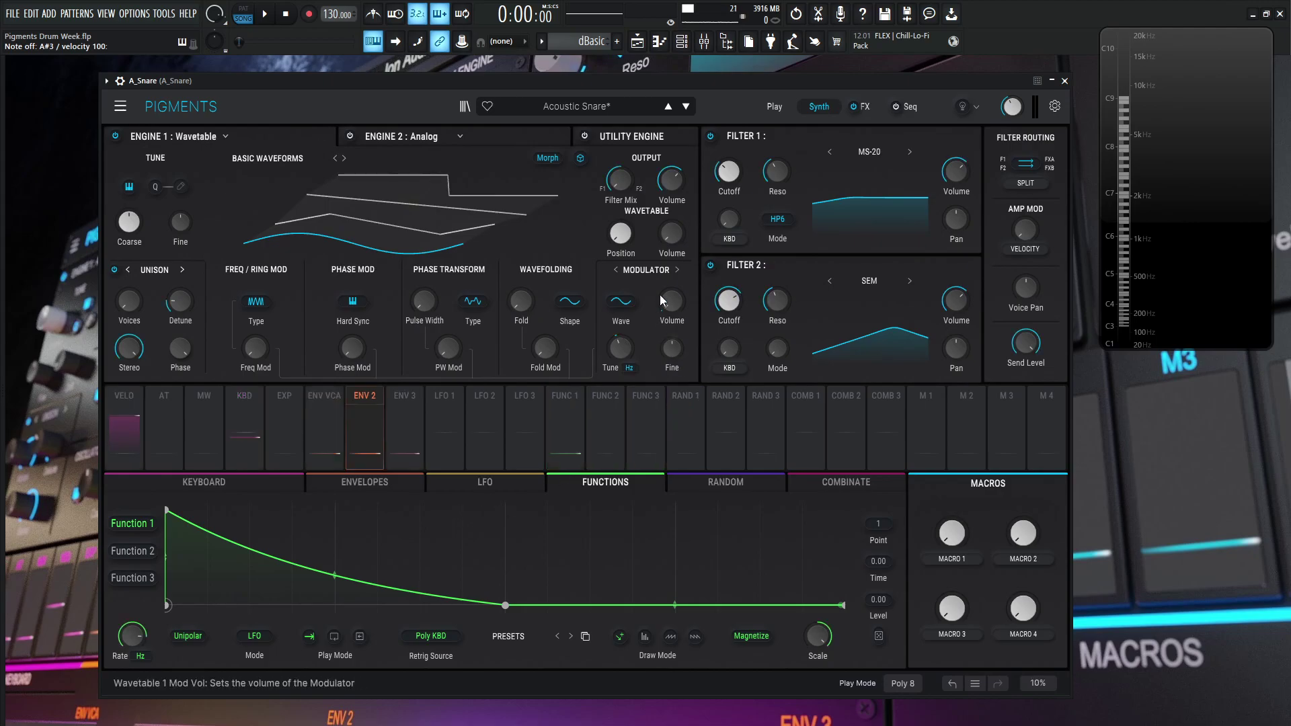
Set ENV 2's modulator volume amount to 1.00, then review ENV 2's attack, decay and release.
{"action": "mouse_move", "coordinate": [680, 314]}
{"action": "left_click_drag", "start_coordinate": [671, 338], "coordinate": [672, 341]}
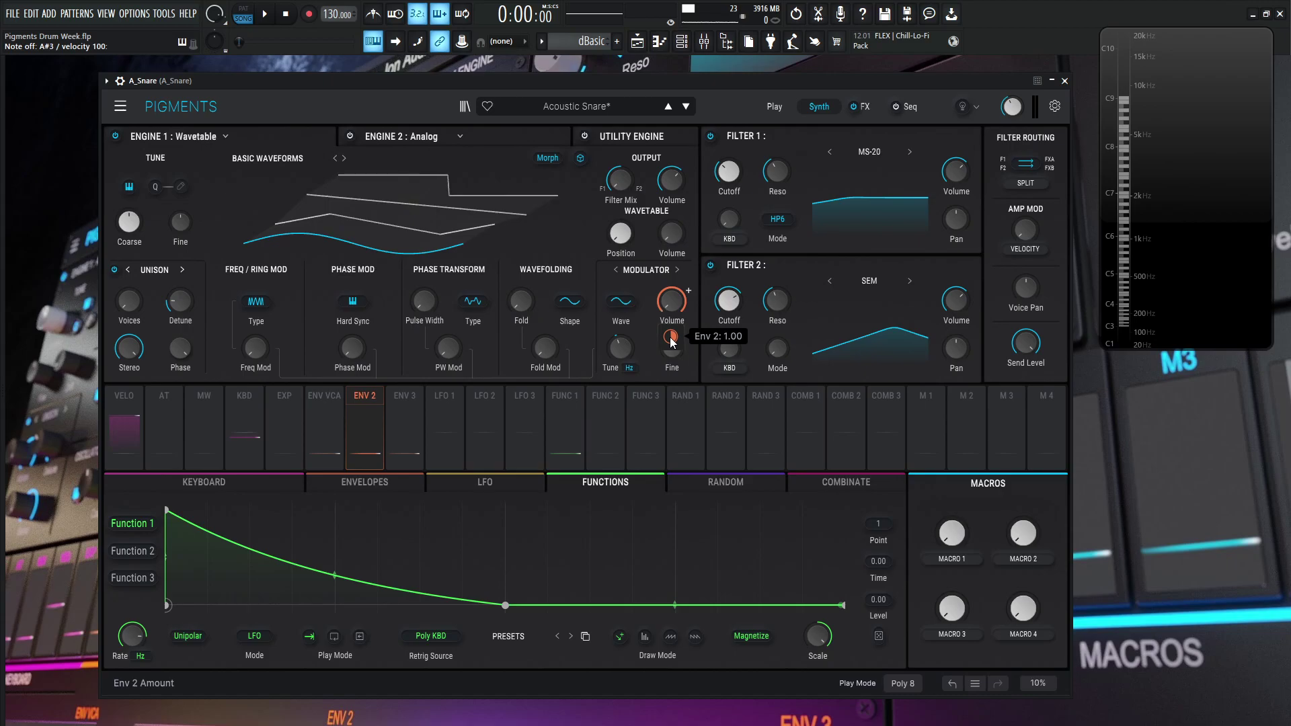
{"action": "left_click", "coordinate": [405, 444]}
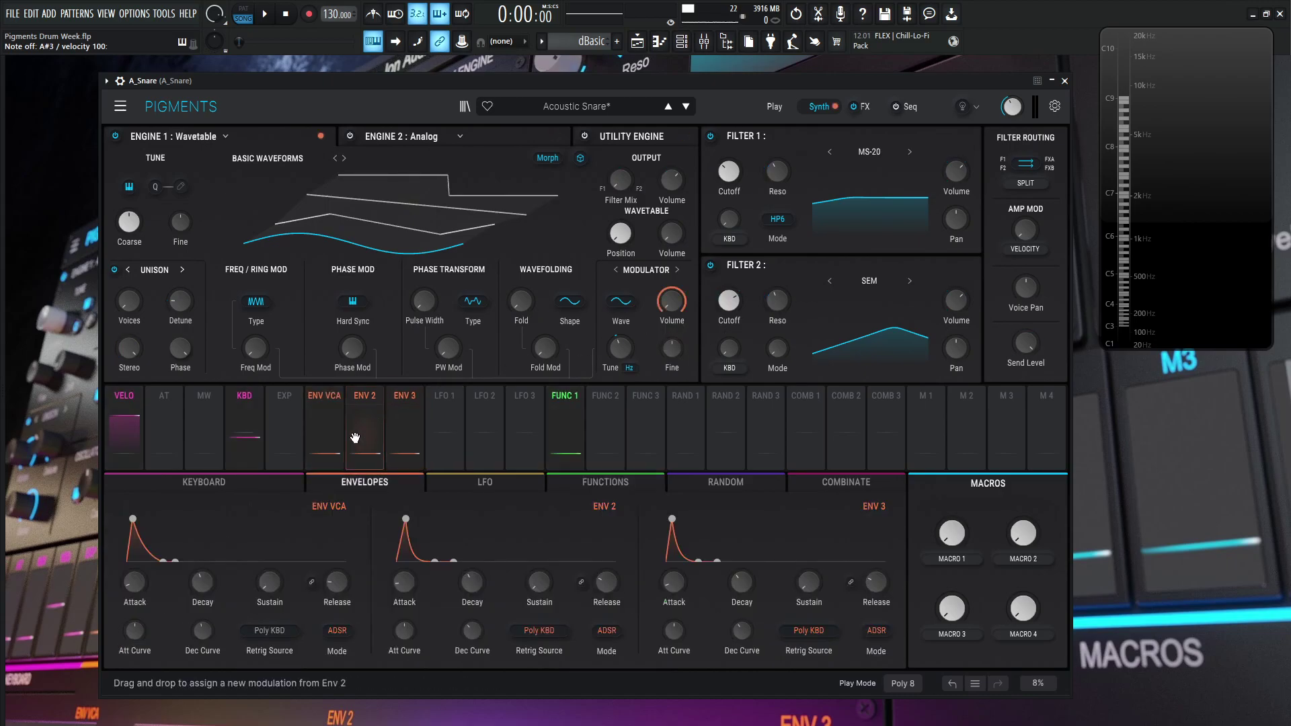
{"action": "mouse_move", "coordinate": [401, 584]}
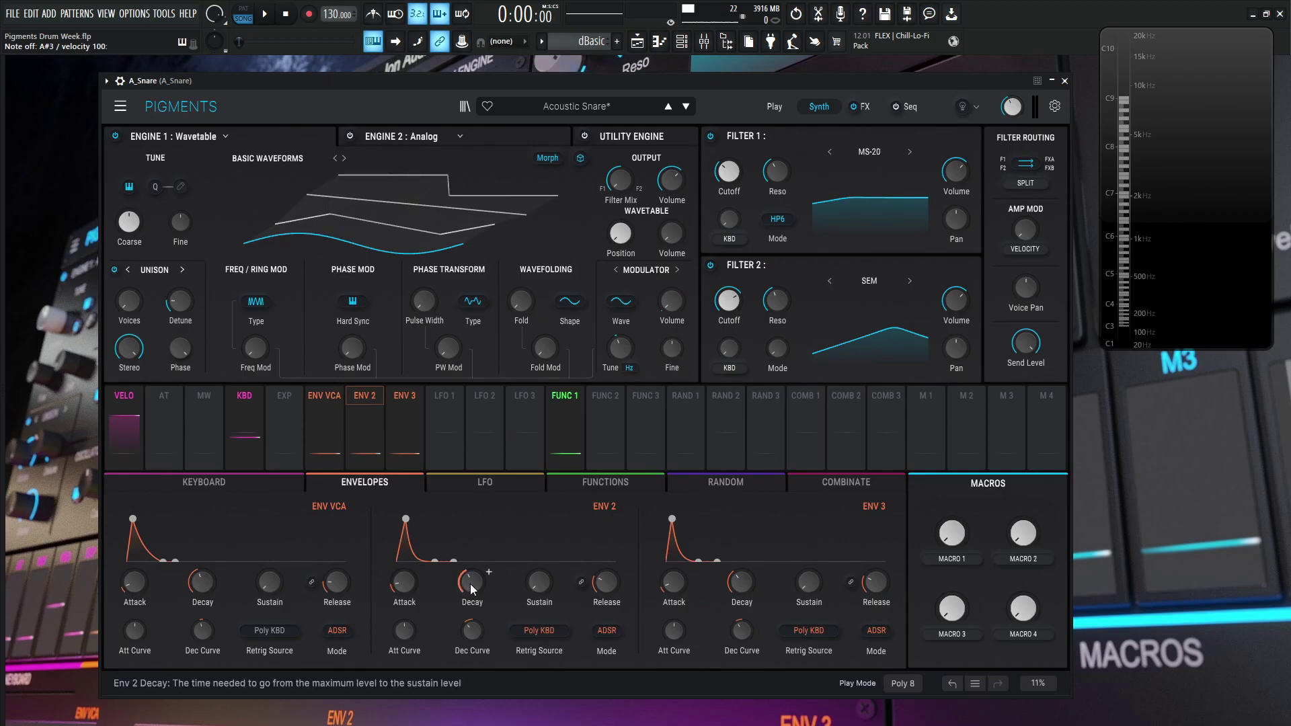
{"action": "mouse_move", "coordinate": [471, 588]}
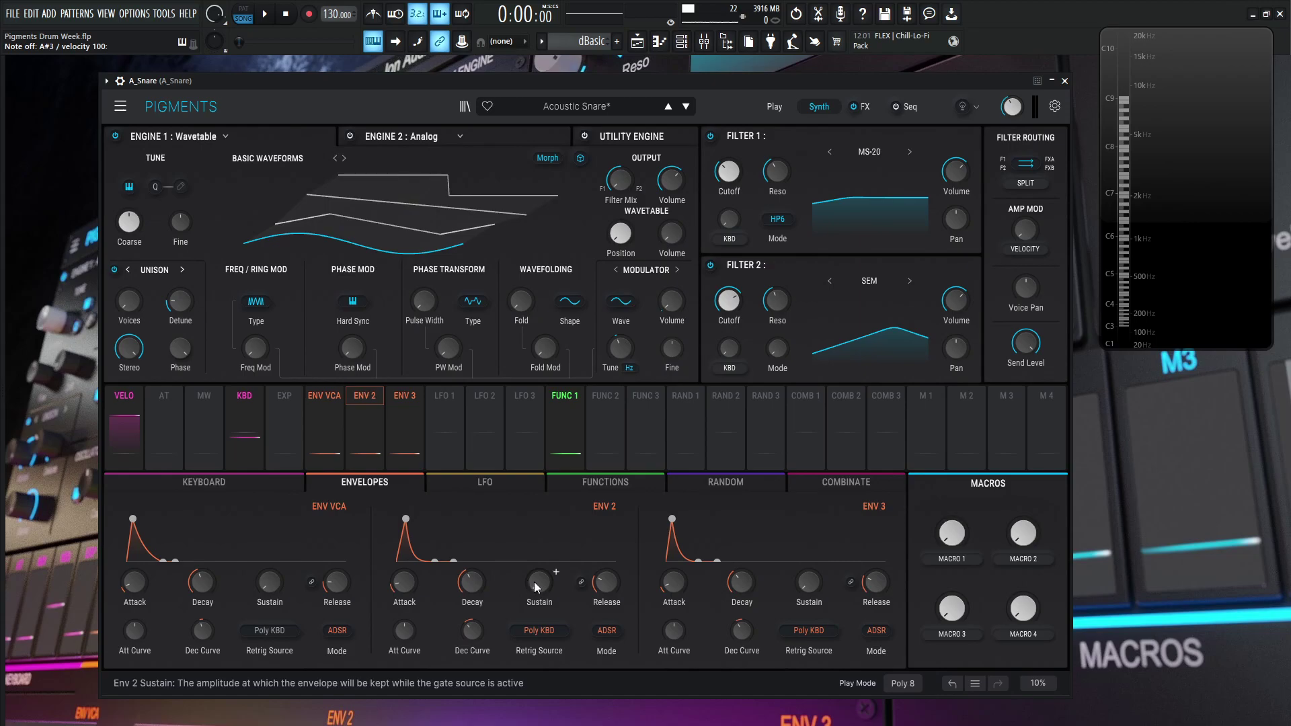
{"action": "mouse_move", "coordinate": [608, 588]}
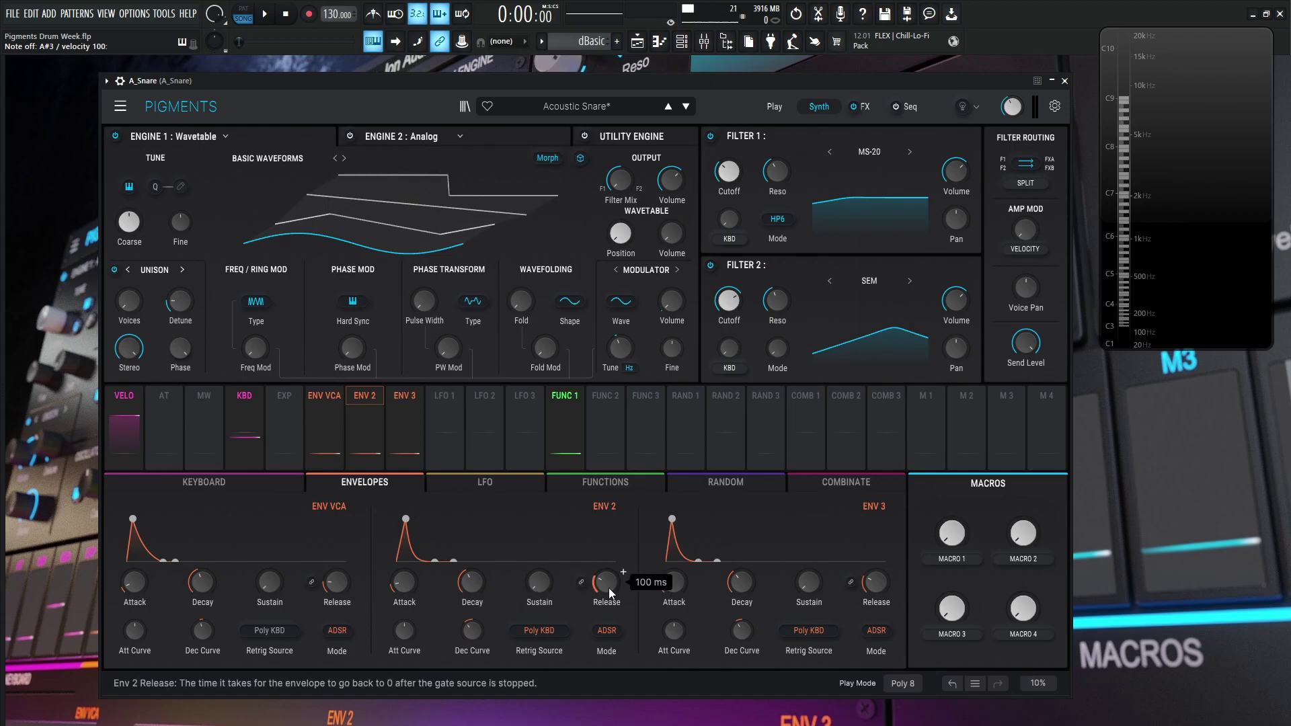
{"action": "mouse_move", "coordinate": [470, 634]}
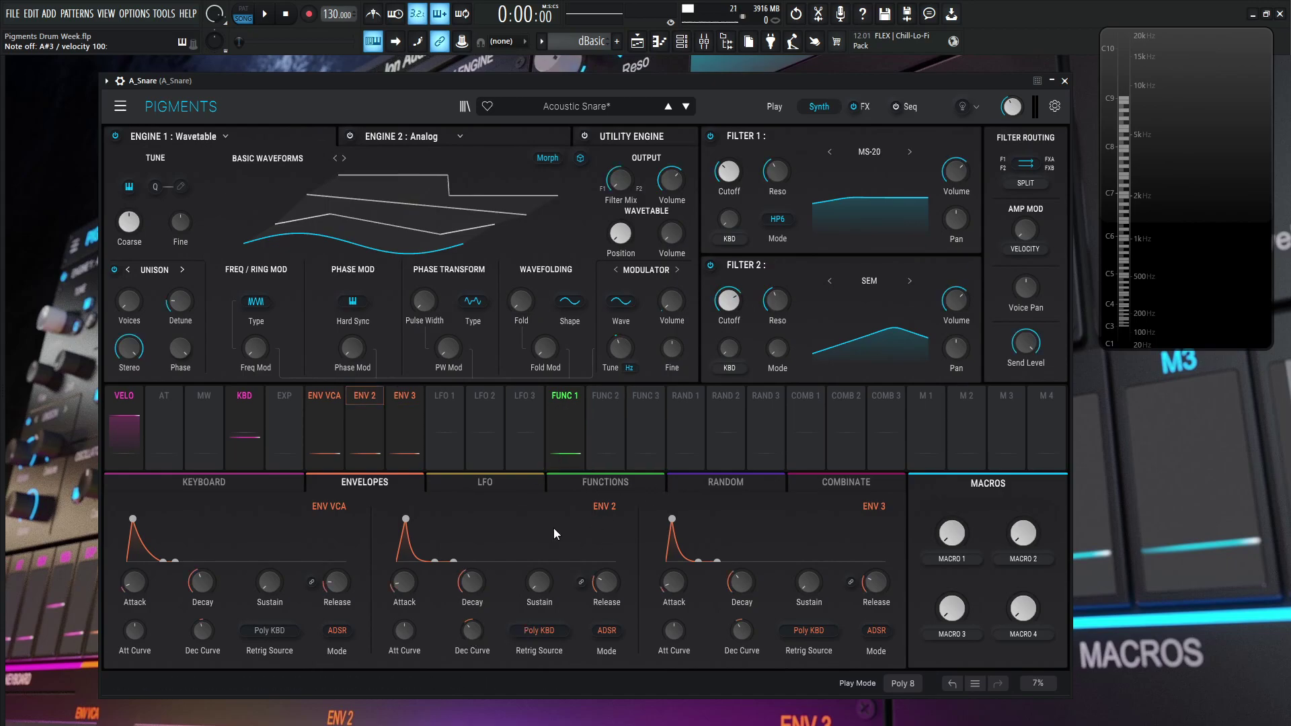
Toggle Filter 1's MS-20 HP6 off and on repeatedly to compare, leaving it enabled.
{"action": "mouse_move", "coordinate": [671, 310]}
{"action": "mouse_move", "coordinate": [777, 177]}
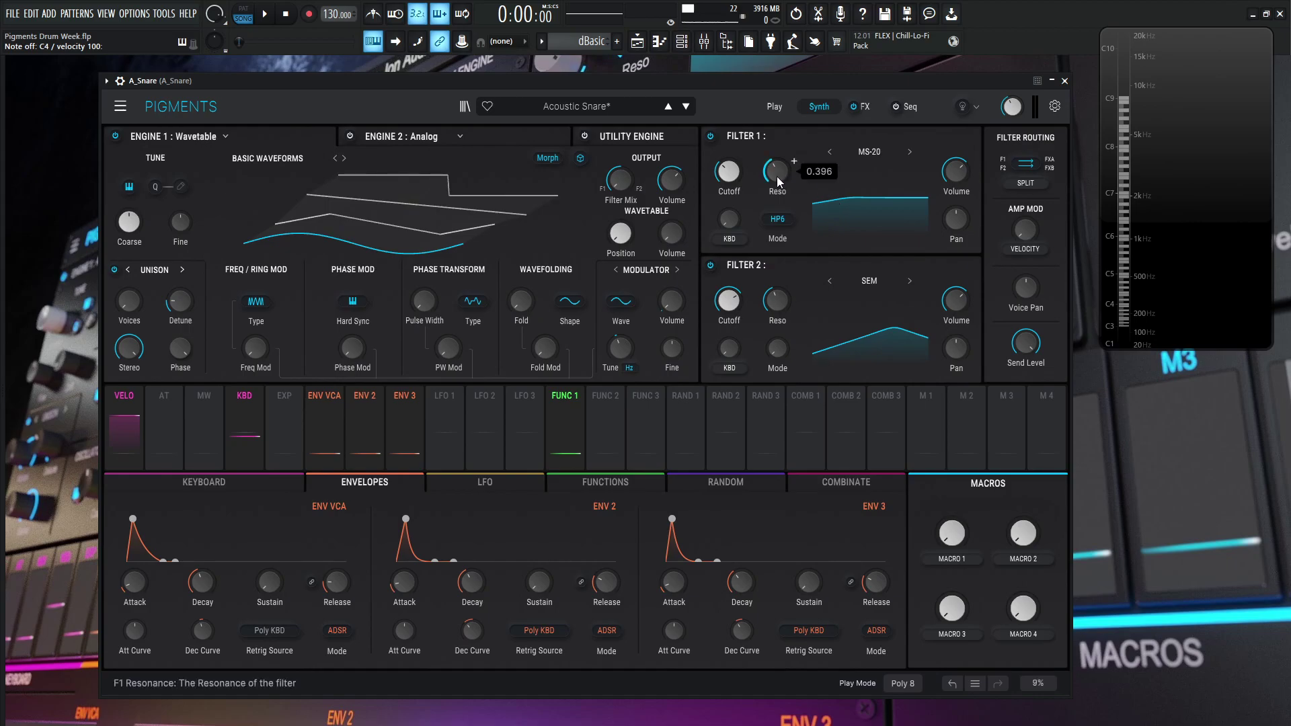
{"action": "mouse_move", "coordinate": [727, 169]}
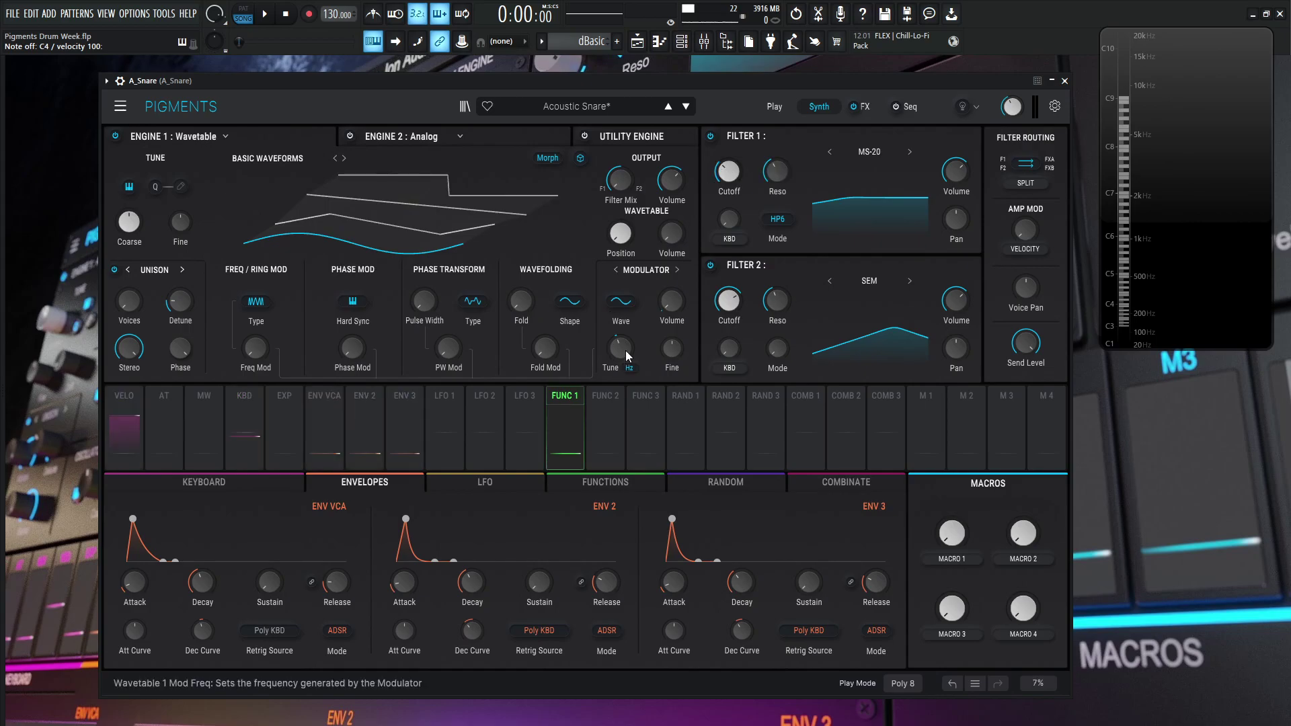
{"action": "mouse_move", "coordinate": [621, 356]}
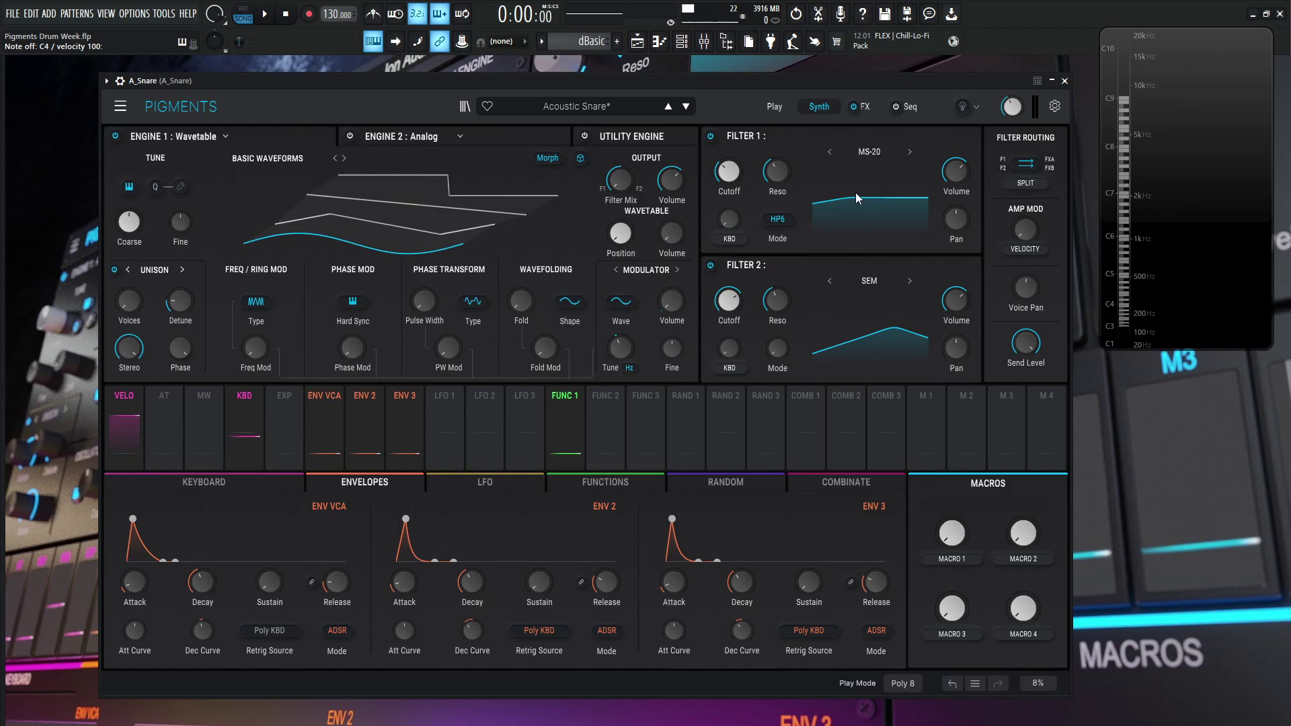
{"action": "left_click", "coordinate": [710, 136]}
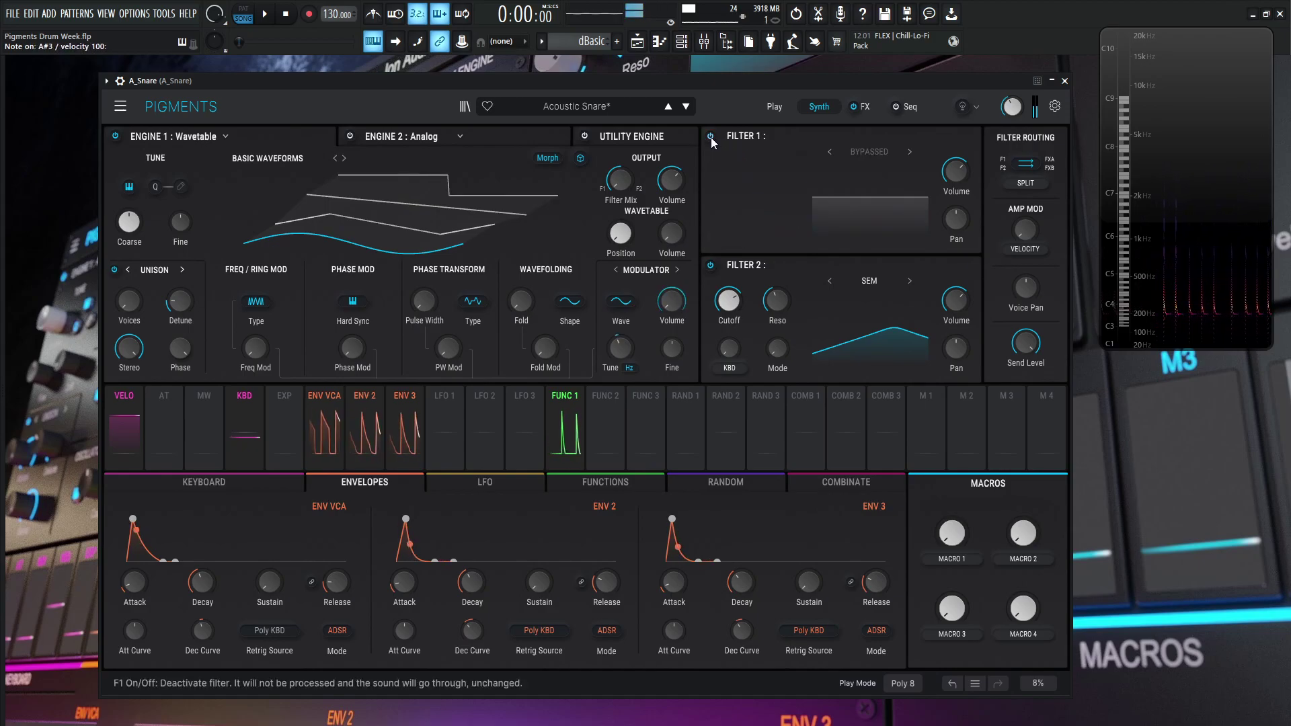
{"action": "left_click", "coordinate": [712, 137]}
{"action": "left_click", "coordinate": [711, 137]}
{"action": "left_click", "coordinate": [712, 137]}
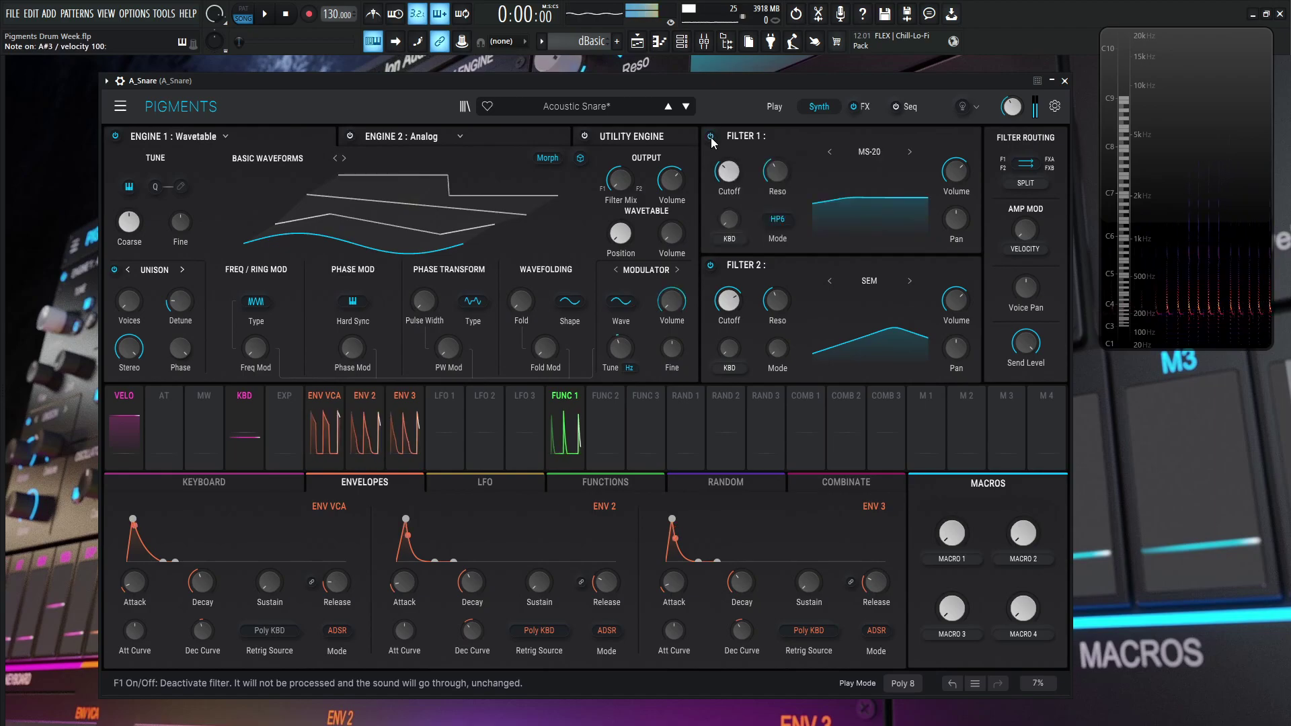
{"action": "left_click", "coordinate": [712, 137]}
{"action": "left_click", "coordinate": [711, 137]}
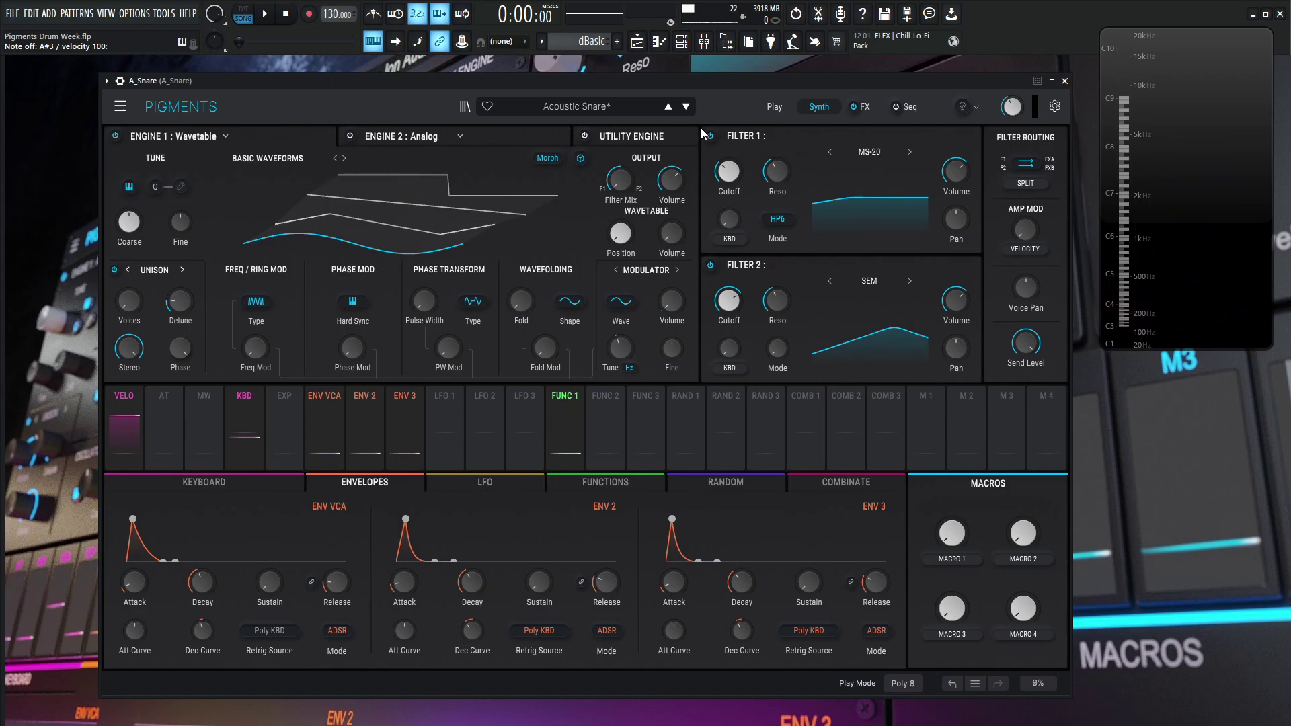
Show the FX A insert and toggle its Hard Clip distortion off and back on.
{"action": "left_click", "coordinate": [869, 106]}
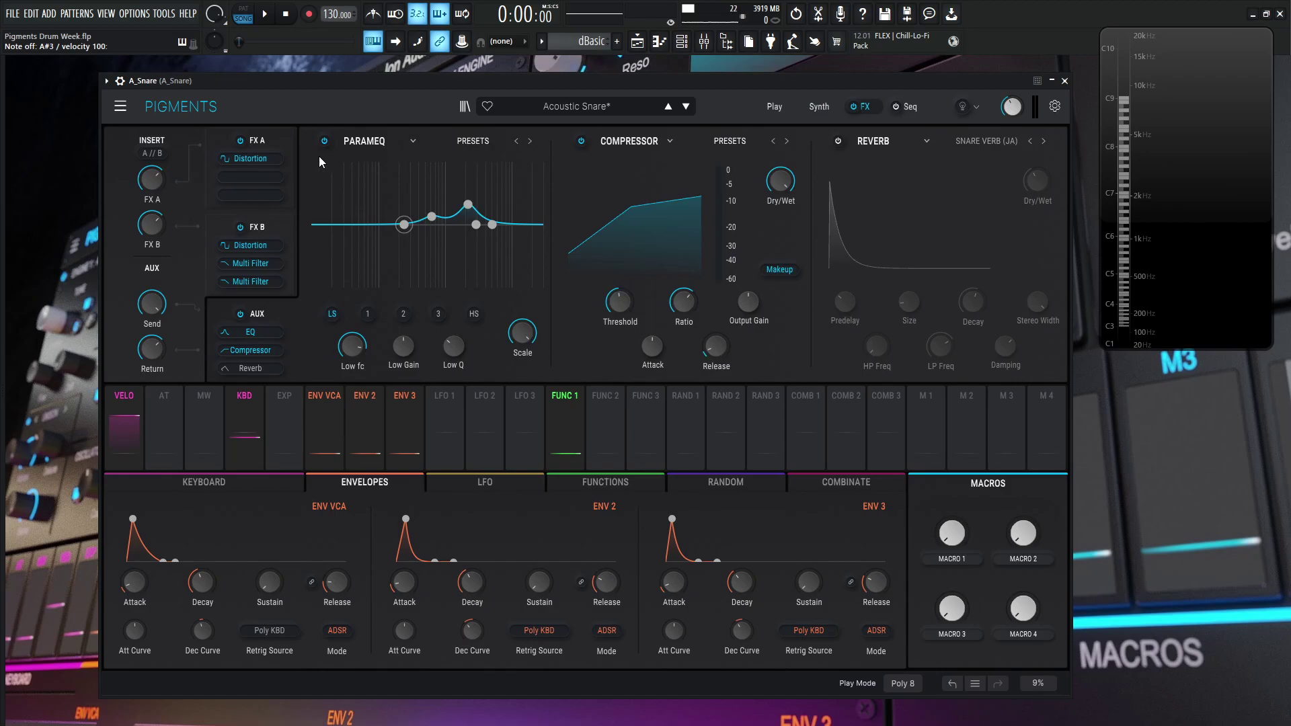
{"action": "left_click", "coordinate": [266, 138]}
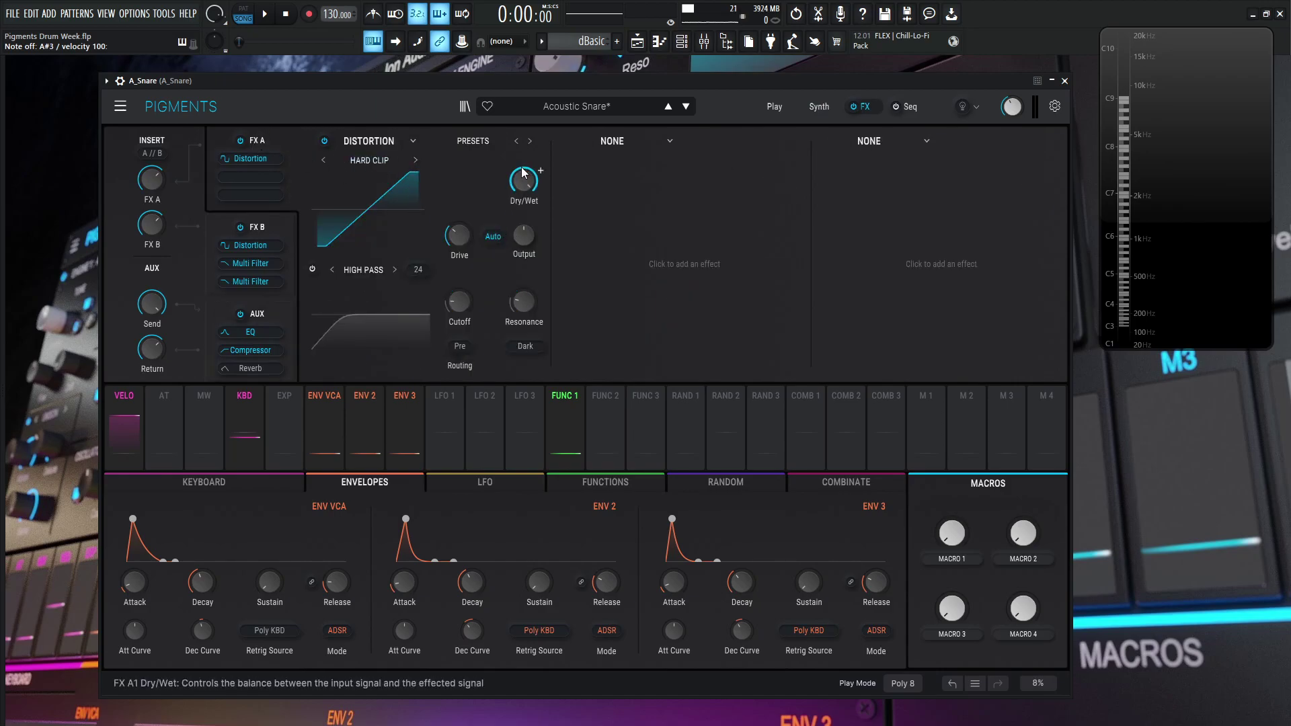
{"action": "mouse_move", "coordinate": [525, 181]}
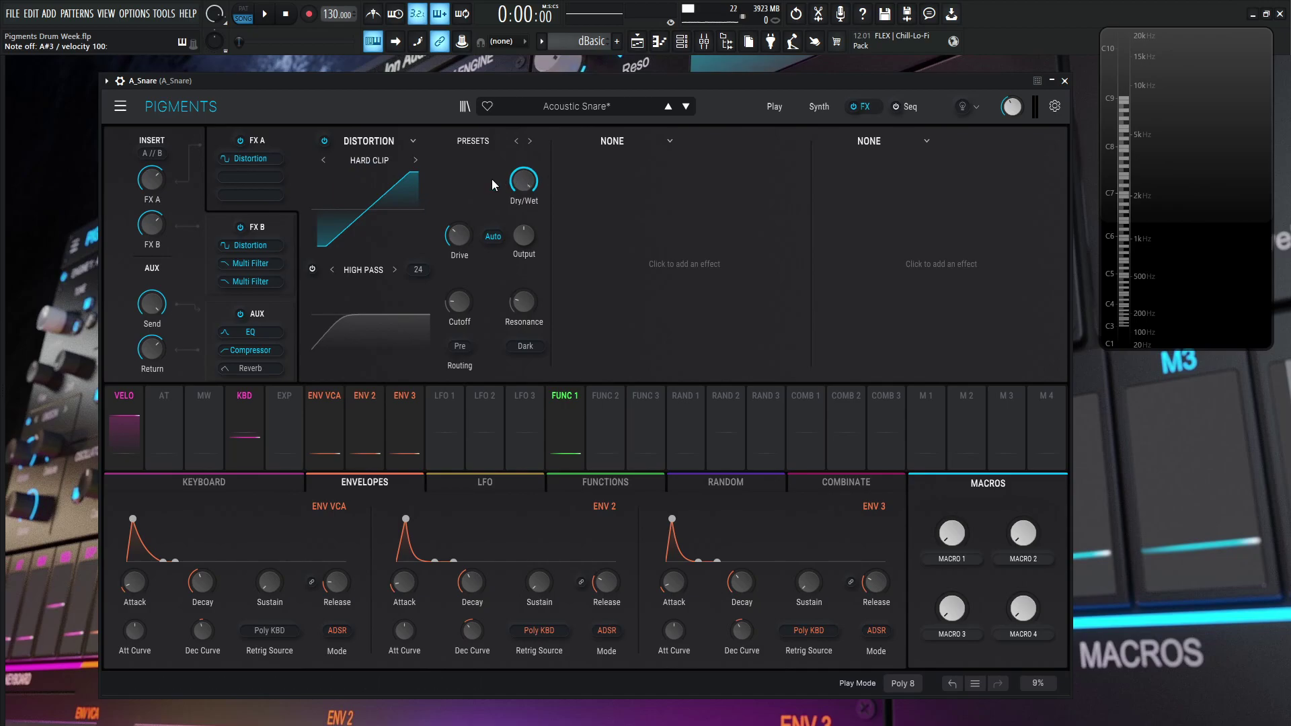
{"action": "mouse_move", "coordinate": [453, 244]}
{"action": "left_click", "coordinate": [326, 142]}
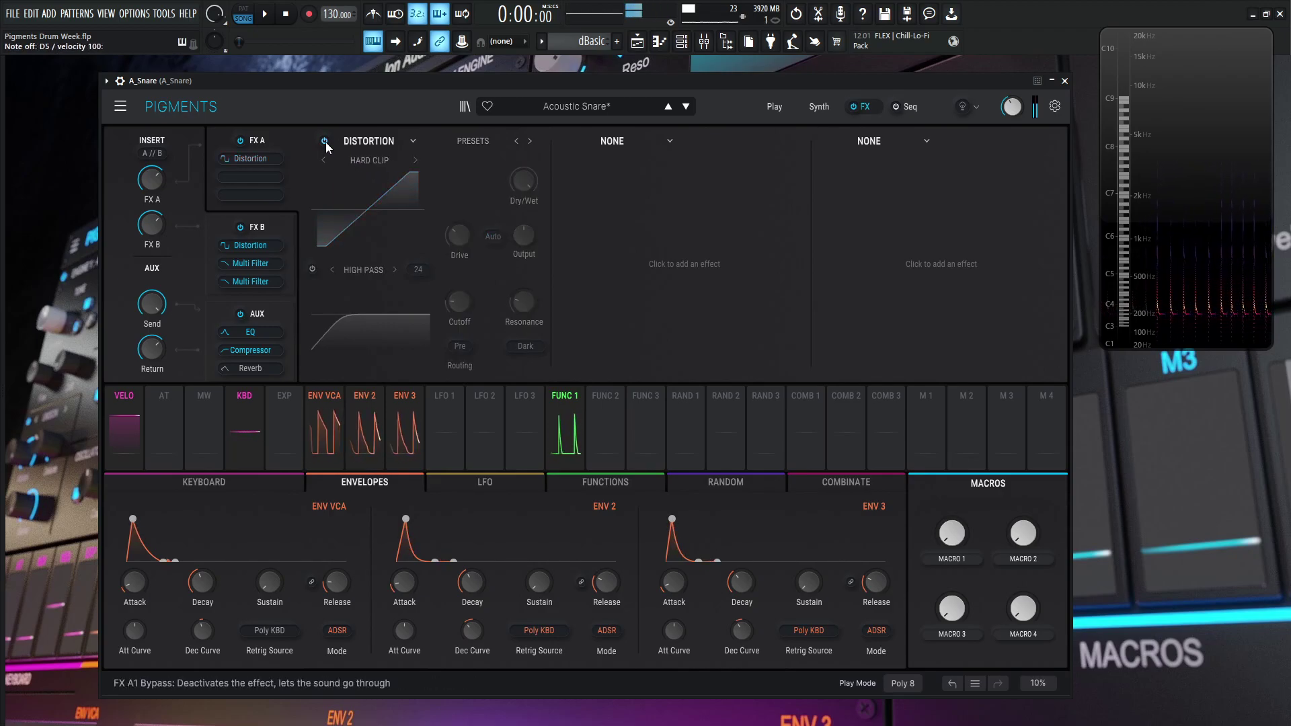
{"action": "left_click", "coordinate": [325, 142]}
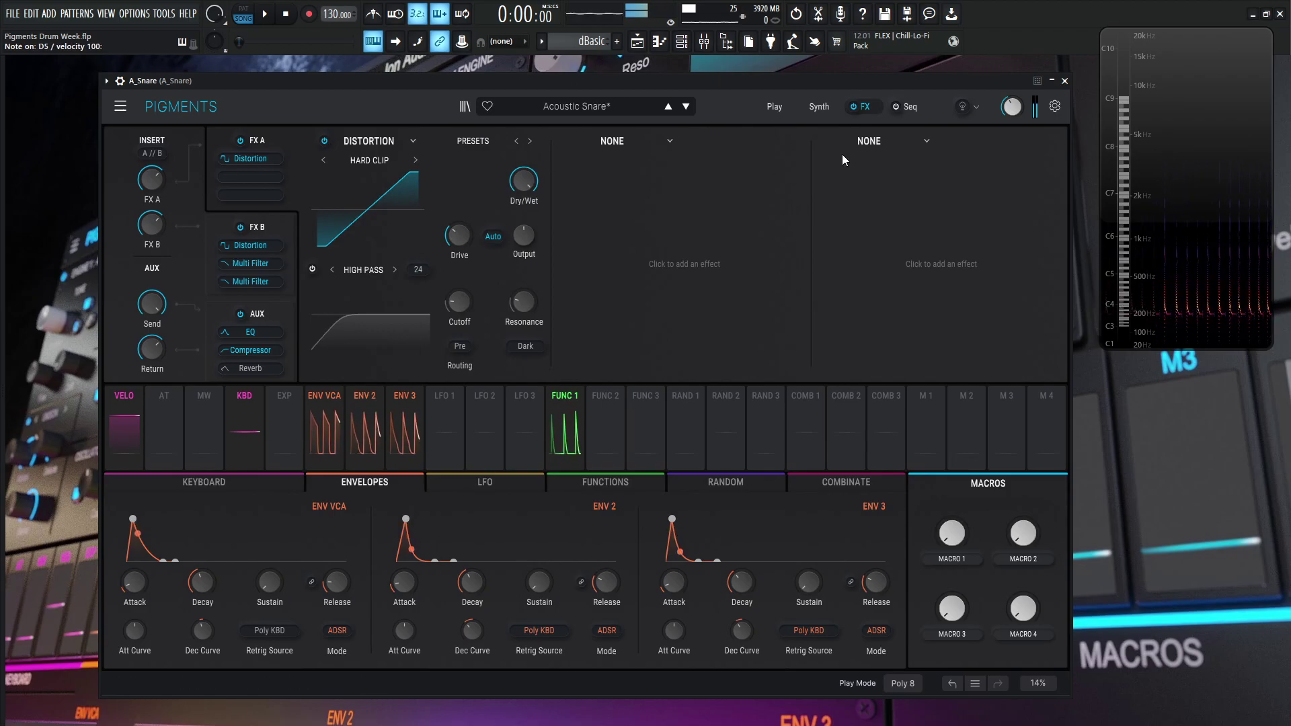
On the Synth page, assign FUNC 1 to the wavetable Modulator's Tune knob.
{"action": "left_click", "coordinate": [820, 108]}
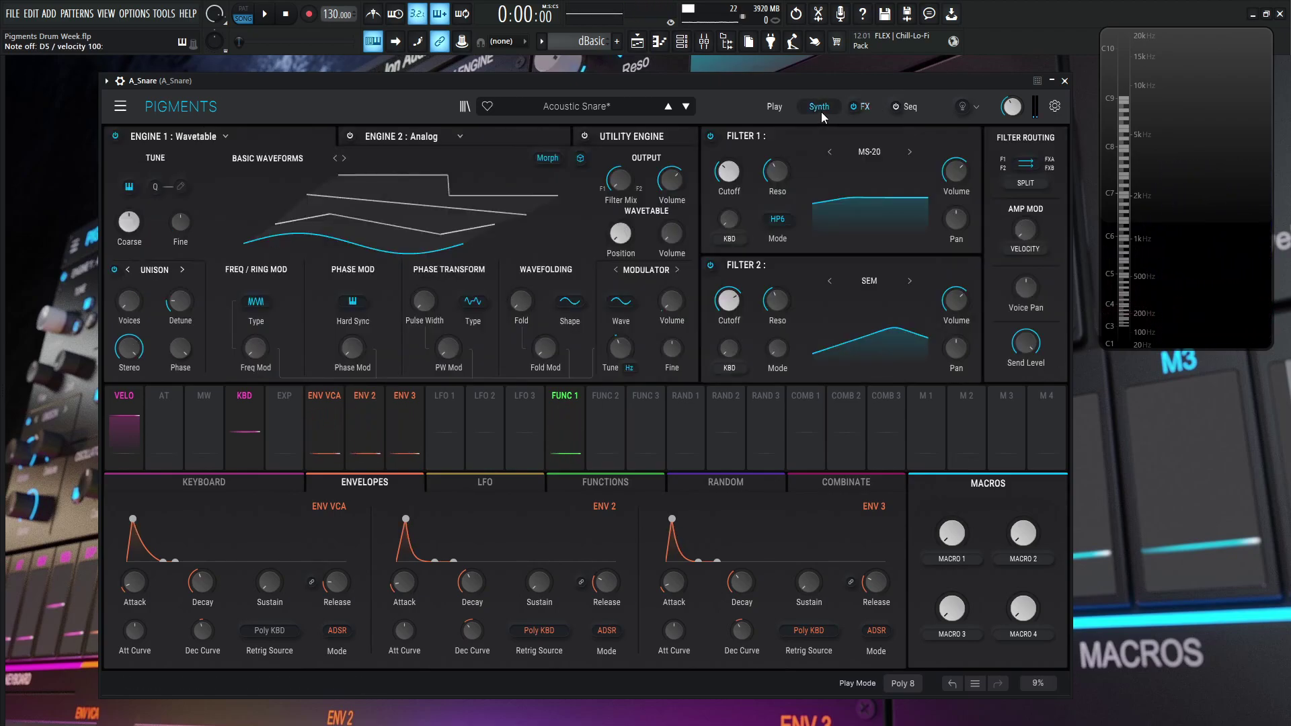
{"action": "left_click_drag", "start_coordinate": [564, 430], "coordinate": [640, 346]}
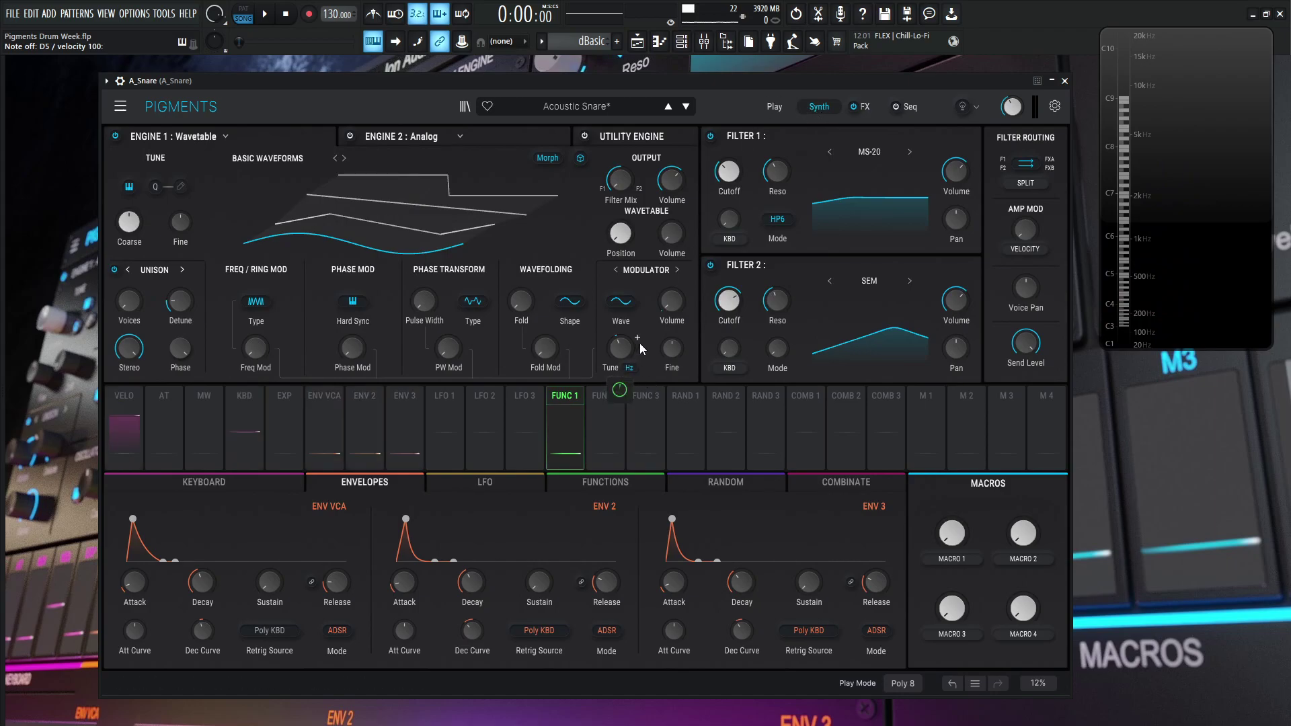
{"action": "left_click_drag", "start_coordinate": [640, 347], "coordinate": [640, 347]}
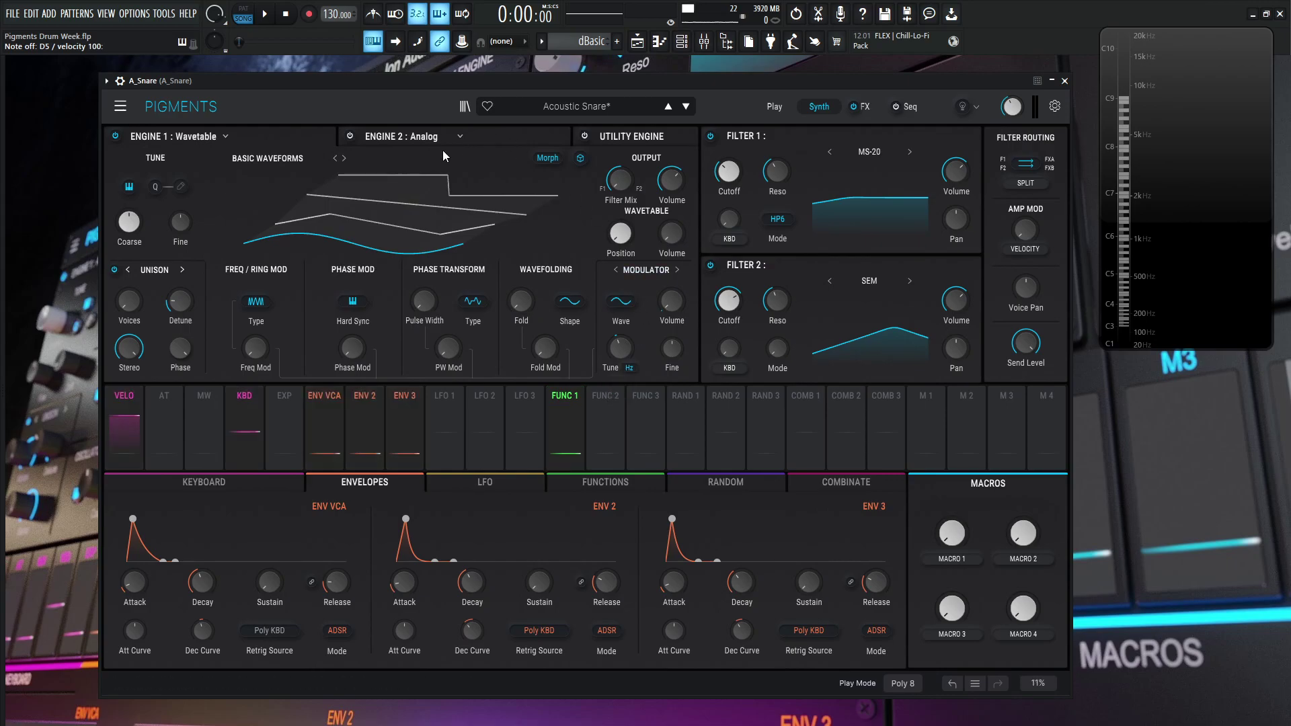
Bypass the Wavetable engine and power on the Analog engine, viewing its oscillators and noise.
{"action": "left_click", "coordinate": [115, 137]}
{"action": "left_click", "coordinate": [496, 135]}
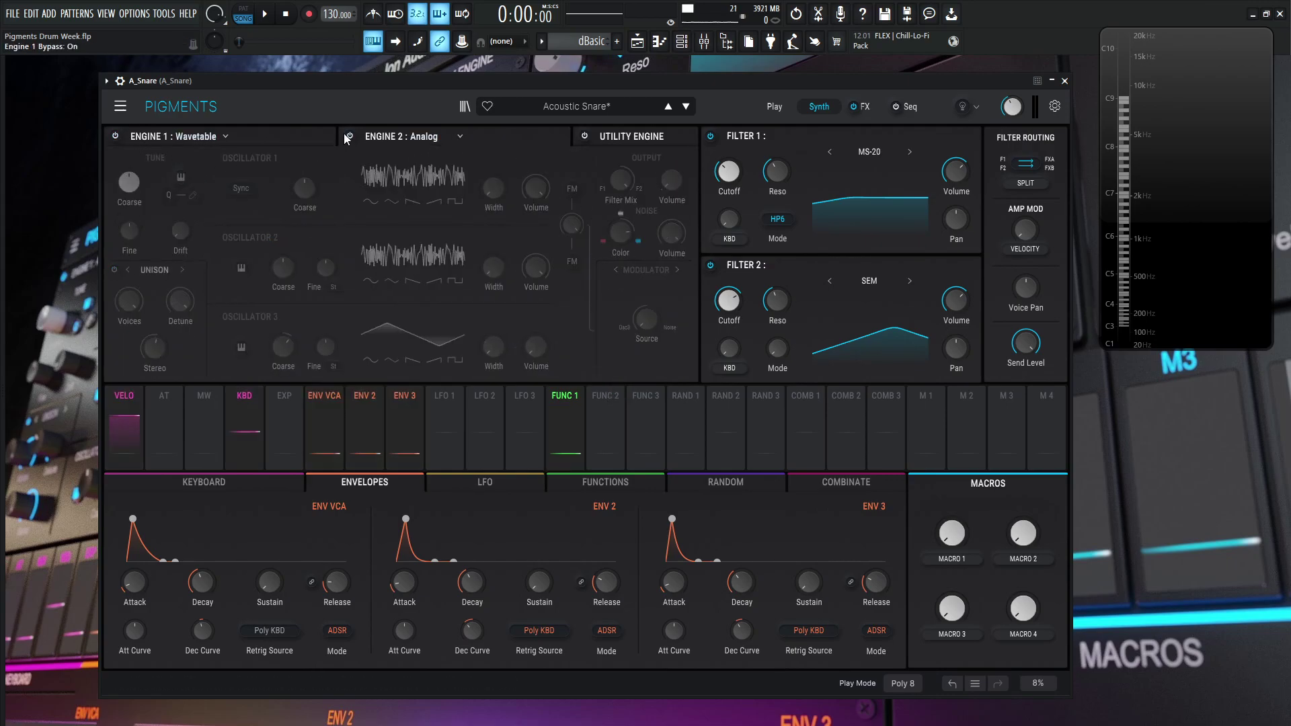
{"action": "left_click", "coordinate": [348, 136]}
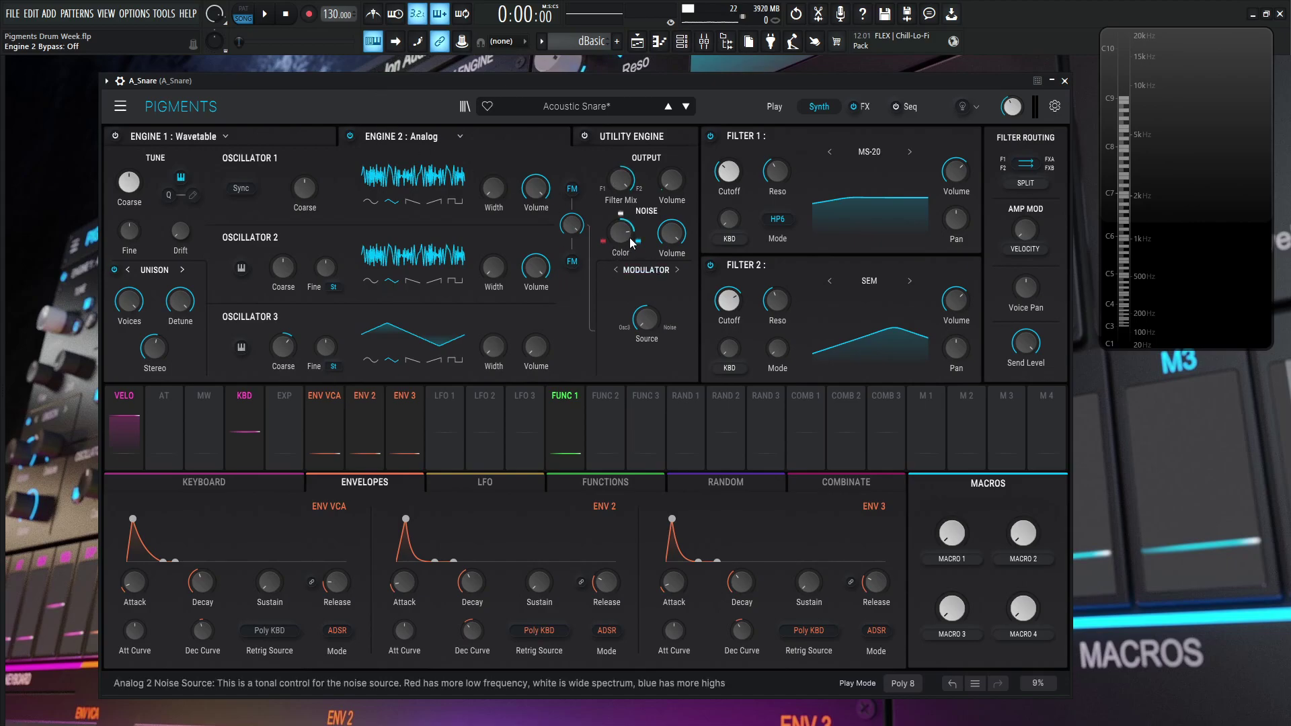
{"action": "mouse_move", "coordinate": [626, 245]}
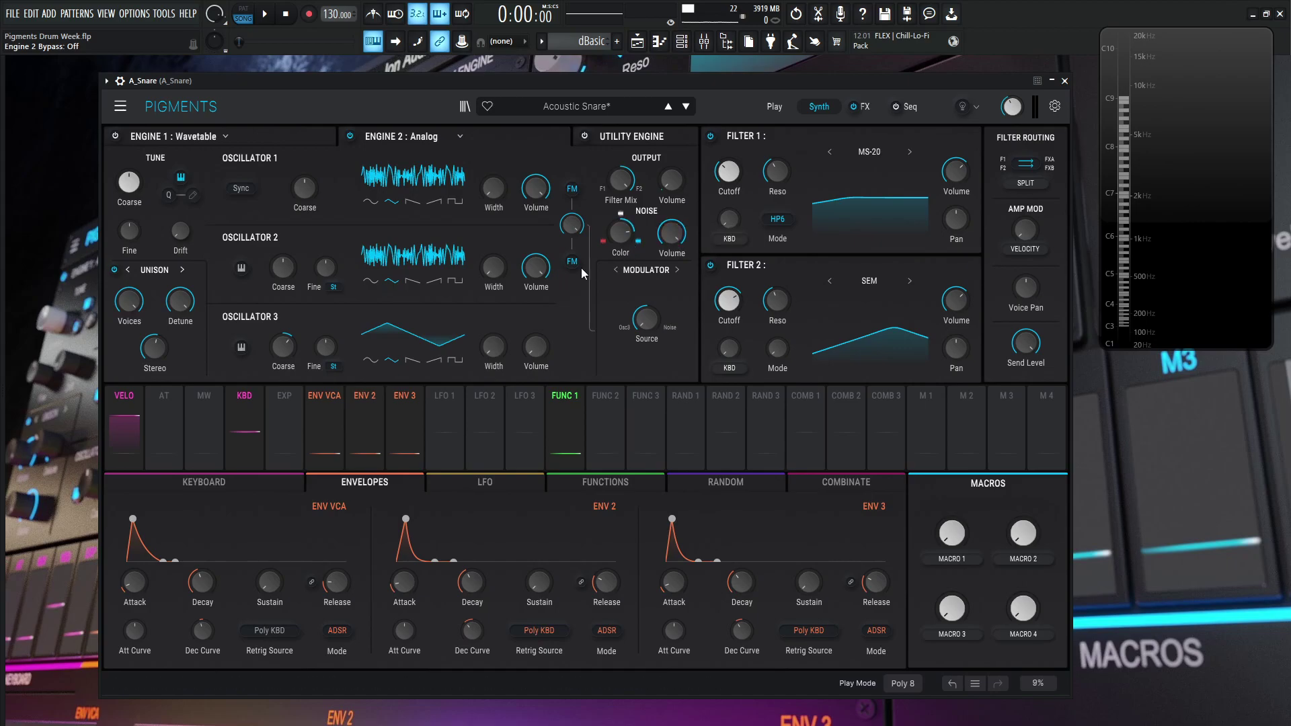
{"action": "mouse_move", "coordinate": [669, 239]}
{"action": "mouse_move", "coordinate": [673, 181]}
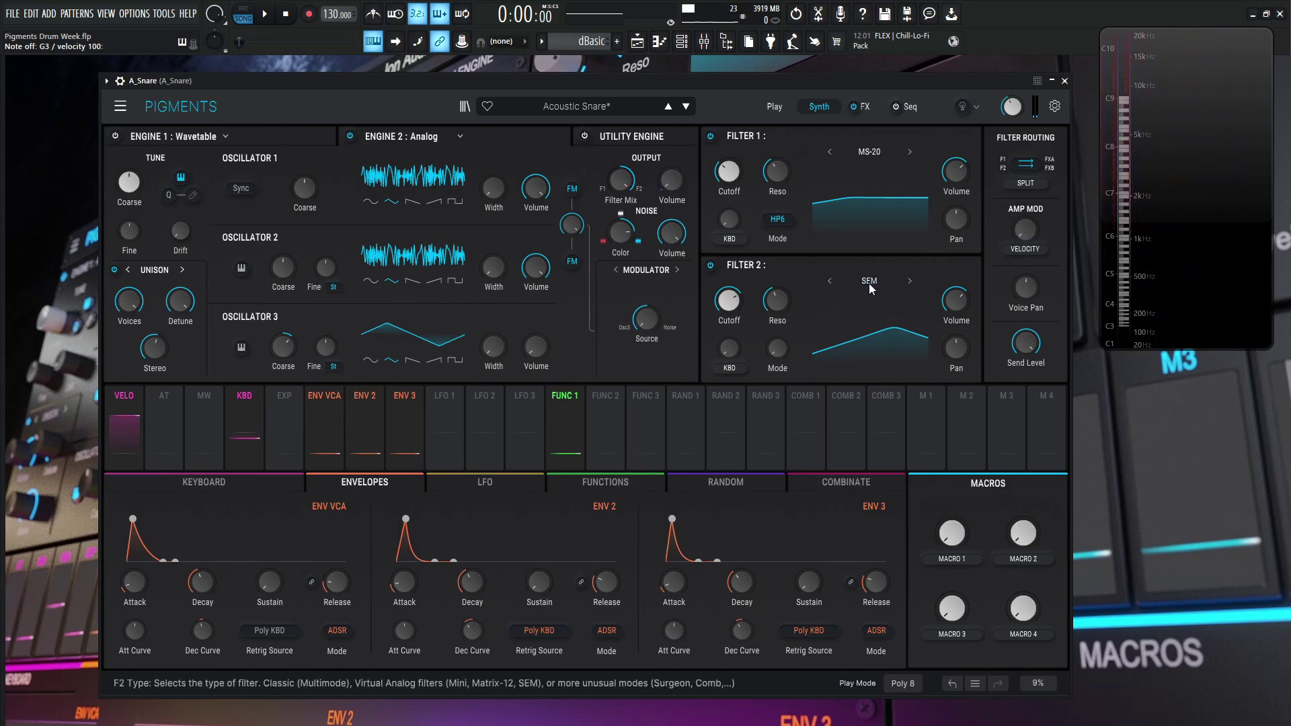
{"action": "mouse_move", "coordinate": [736, 302]}
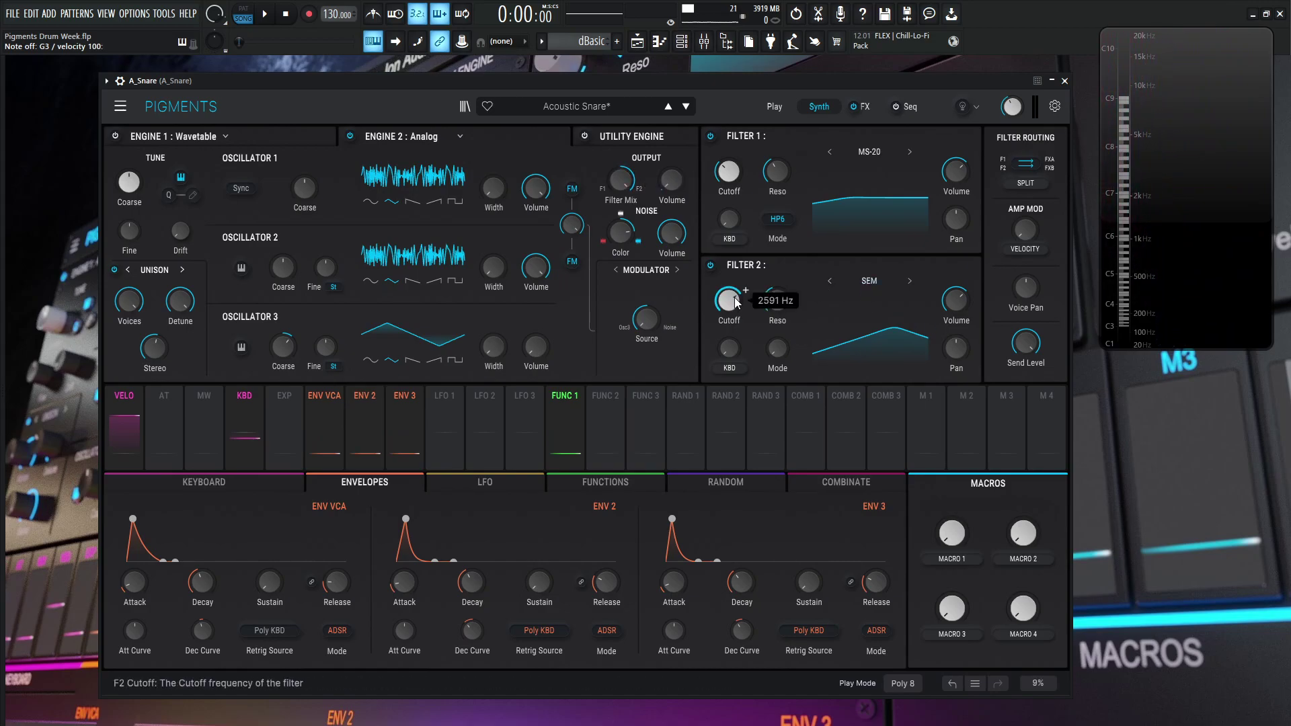
{"action": "mouse_move", "coordinate": [775, 301]}
{"action": "mouse_move", "coordinate": [724, 301]}
{"action": "left_mouse_down"}
{"action": "mouse_move", "coordinate": [723, 322]}
{"action": "mouse_move", "coordinate": [723, 278]}
{"action": "mouse_move", "coordinate": [723, 320]}
{"action": "left_mouse_up"}
{"action": "left_click", "coordinate": [952, 683]}
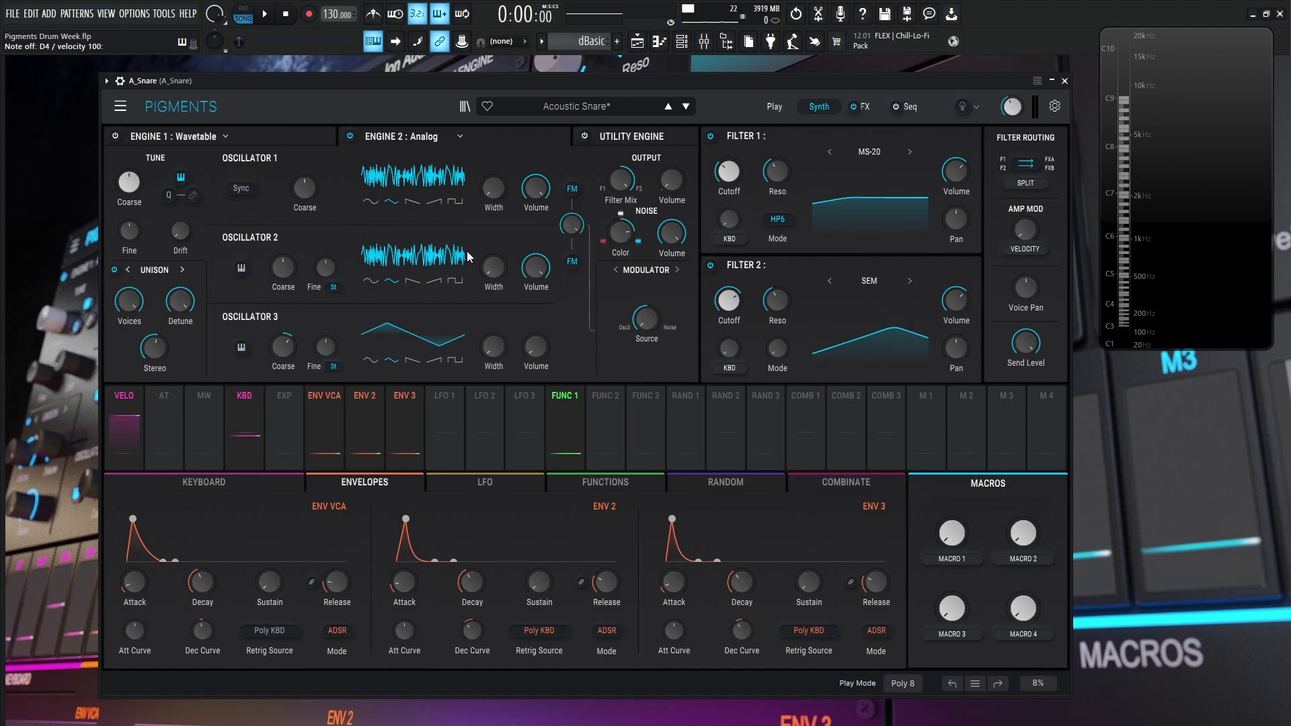
Lower Engine 2 Oscillator 3's coarse pitch from 10 st to -36 semitones.
{"action": "mouse_move", "coordinate": [539, 271]}
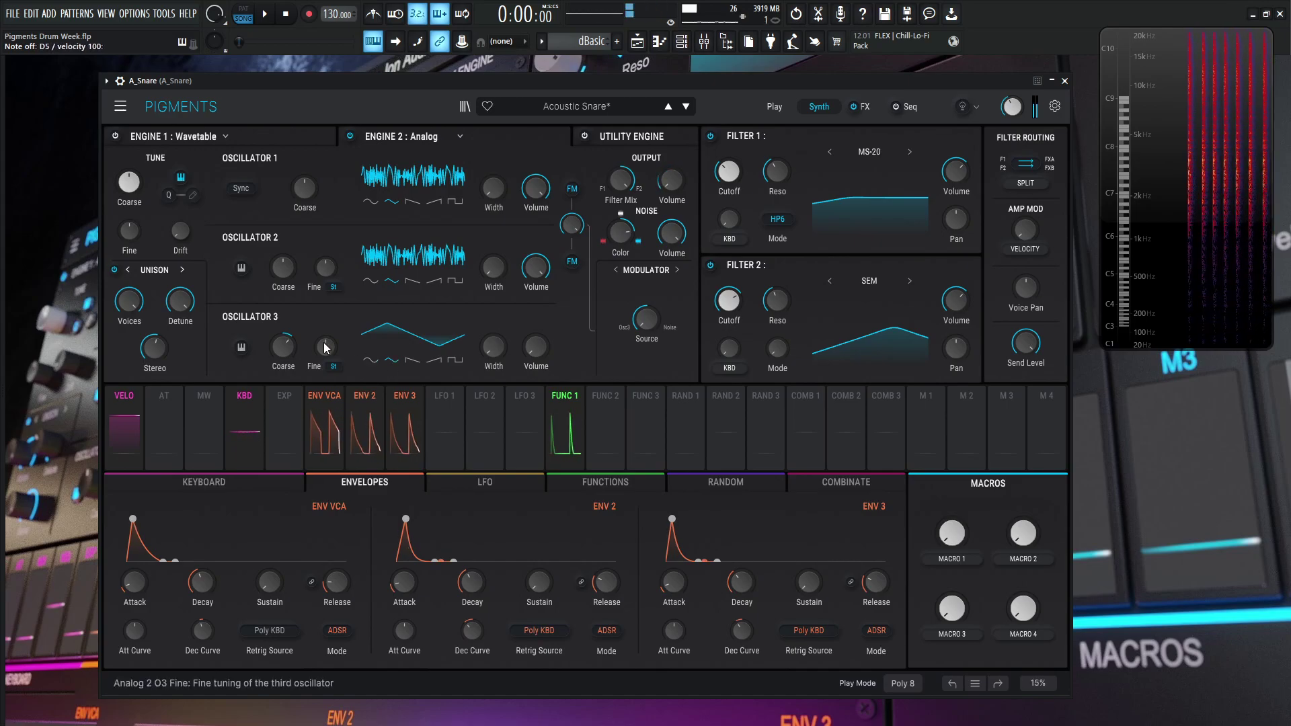
{"action": "mouse_move", "coordinate": [284, 350]}
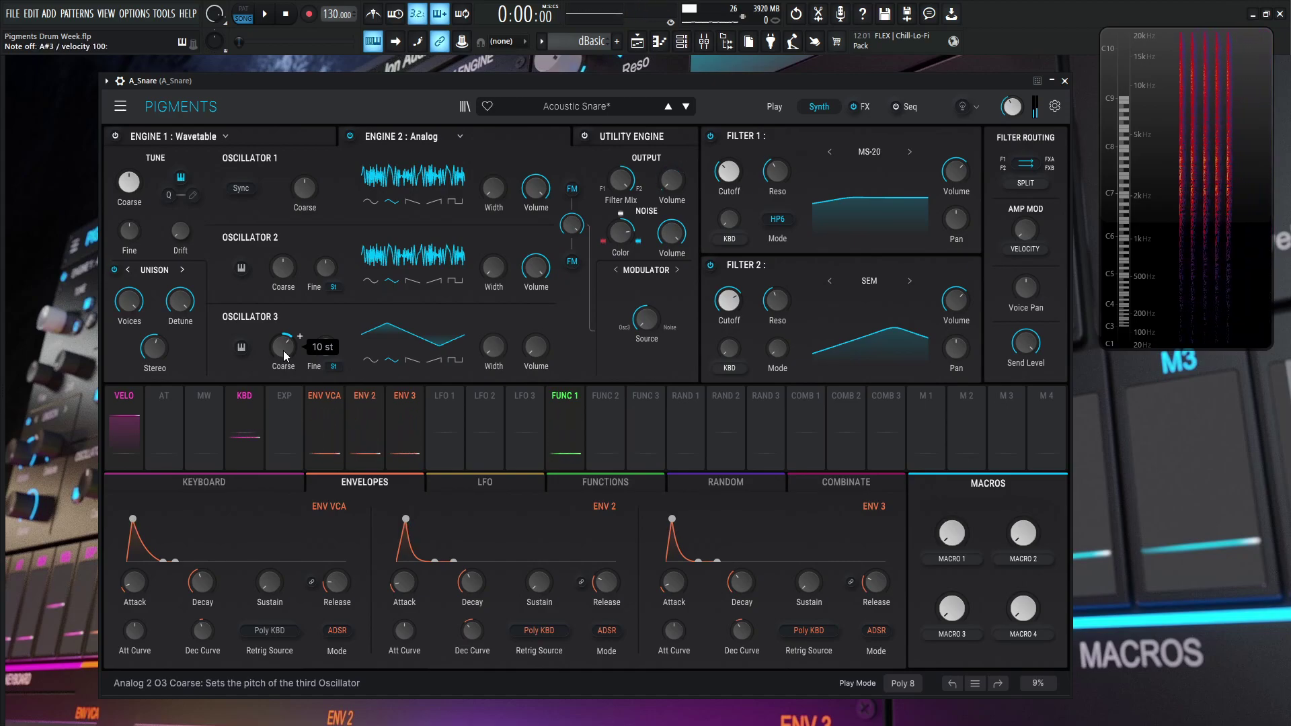
{"action": "mouse_move", "coordinate": [284, 349]}
{"action": "left_mouse_down"}
{"action": "mouse_move", "coordinate": [284, 403]}
{"action": "mouse_move", "coordinate": [284, 320]}
{"action": "mouse_move", "coordinate": [284, 401]}
{"action": "mouse_move", "coordinate": [284, 360]}
{"action": "left_mouse_up"}
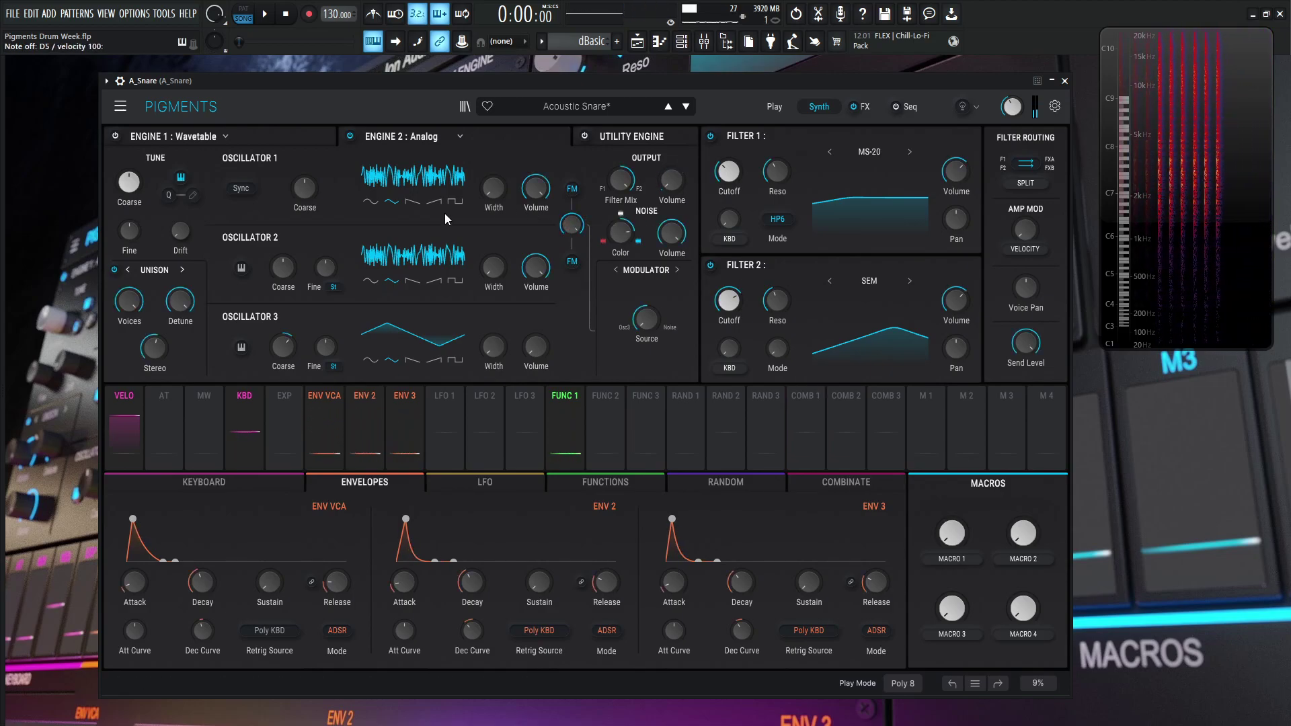
Bypass the Analog engine and enable the Utility Engine's noise layer.
{"action": "left_click", "coordinate": [349, 136]}
{"action": "left_click", "coordinate": [624, 137]}
{"action": "left_click", "coordinate": [582, 135]}
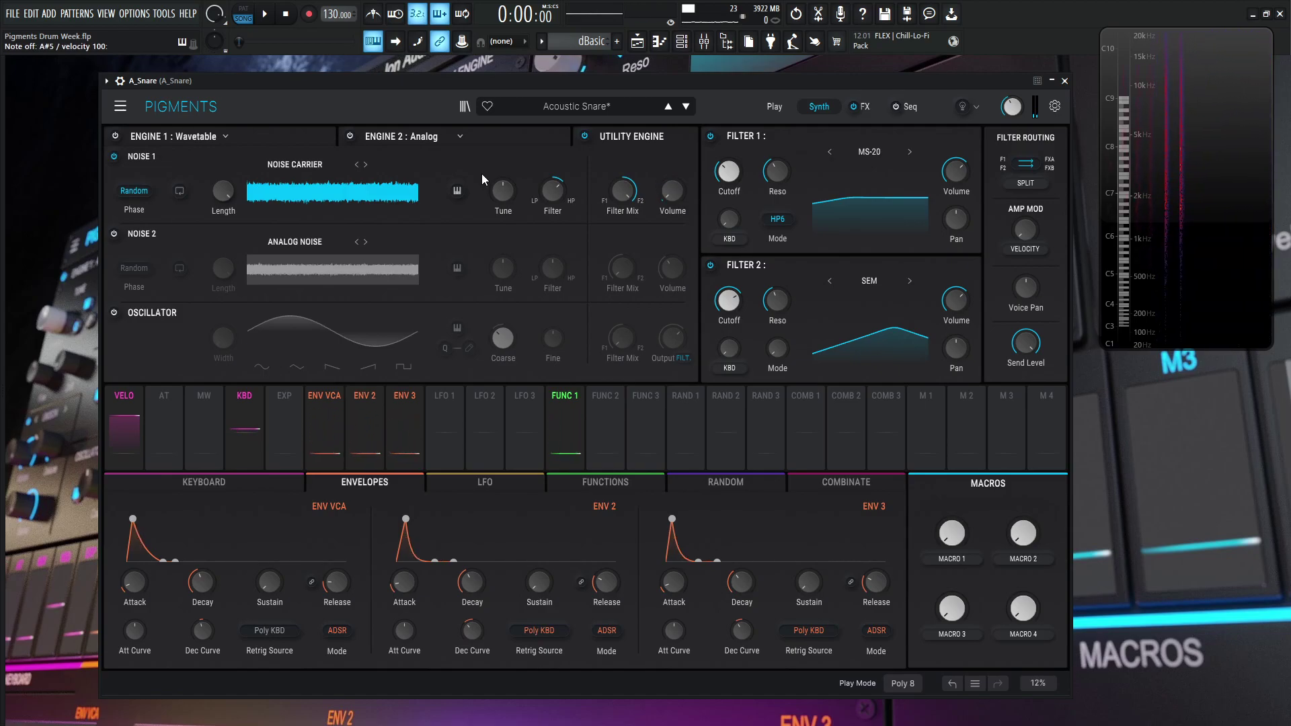
Audition the noise layer alone with a note, then return to Engine 2's oscillator settings.
{"action": "left_click", "coordinate": [511, 143]}
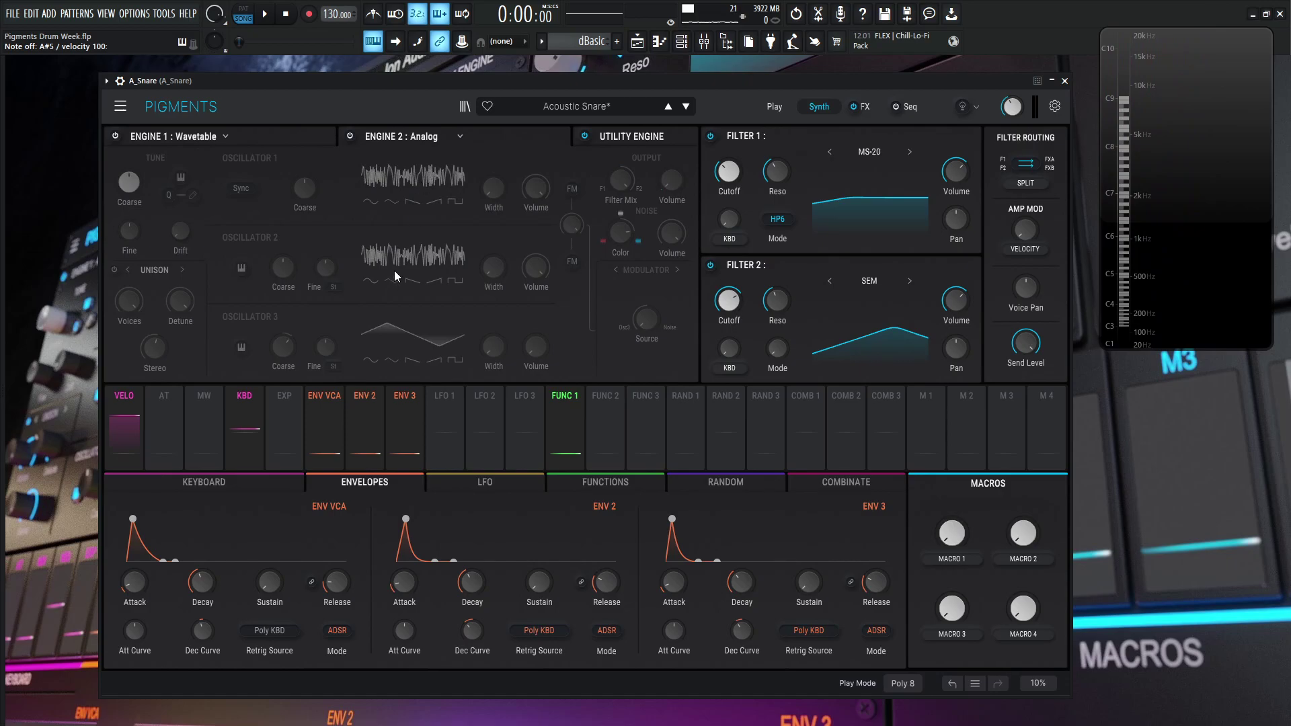
{"action": "left_click", "coordinate": [655, 138]}
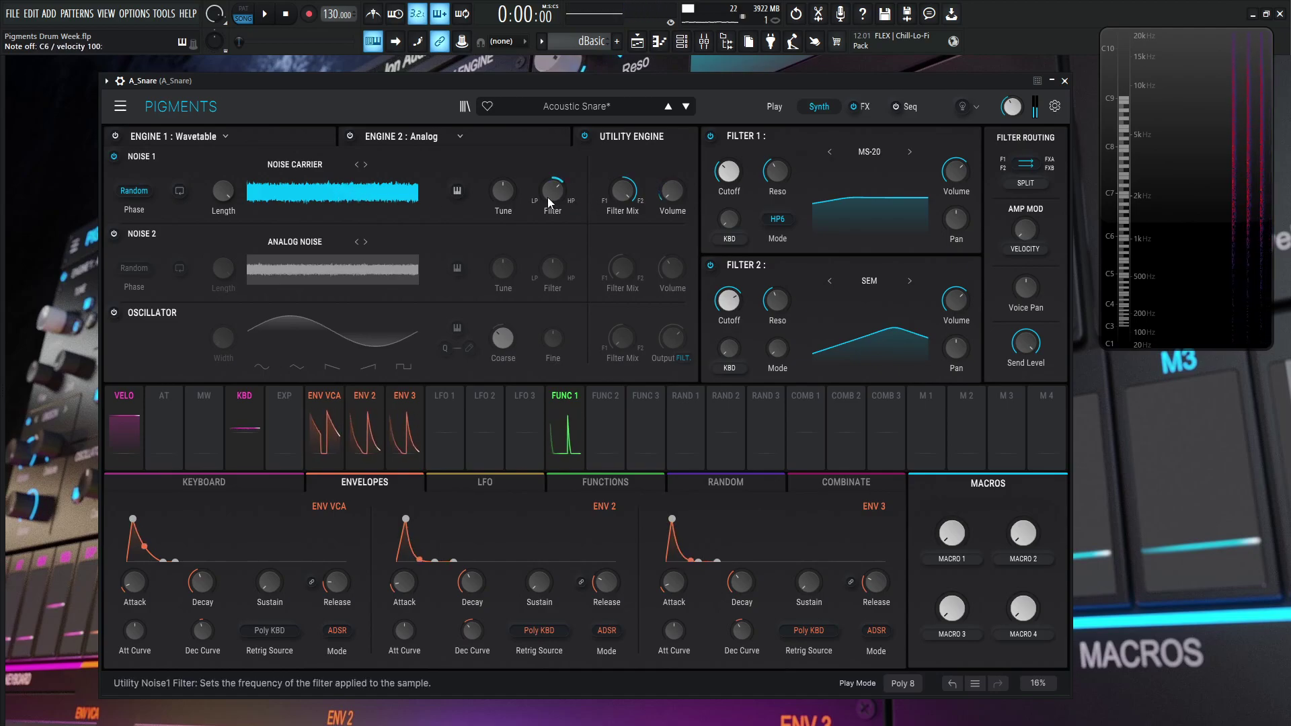
{"action": "mouse_move", "coordinate": [549, 200]}
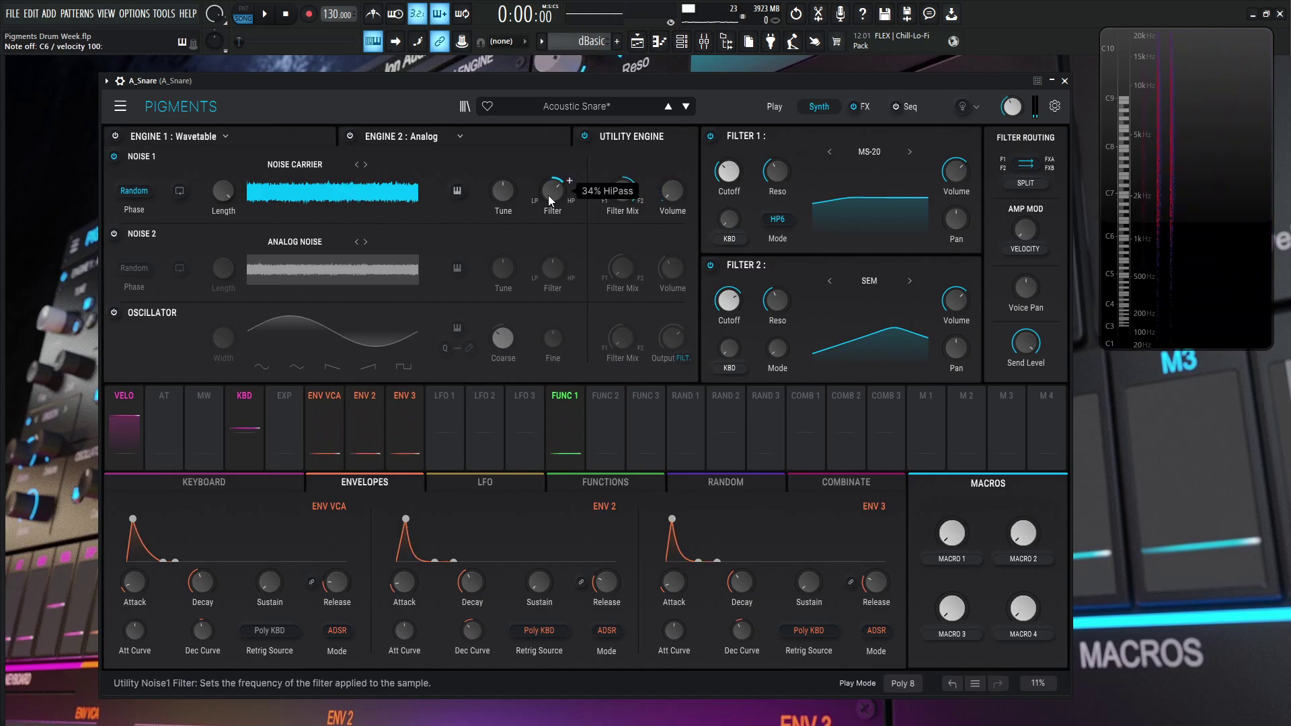
{"action": "key", "text": "q"}
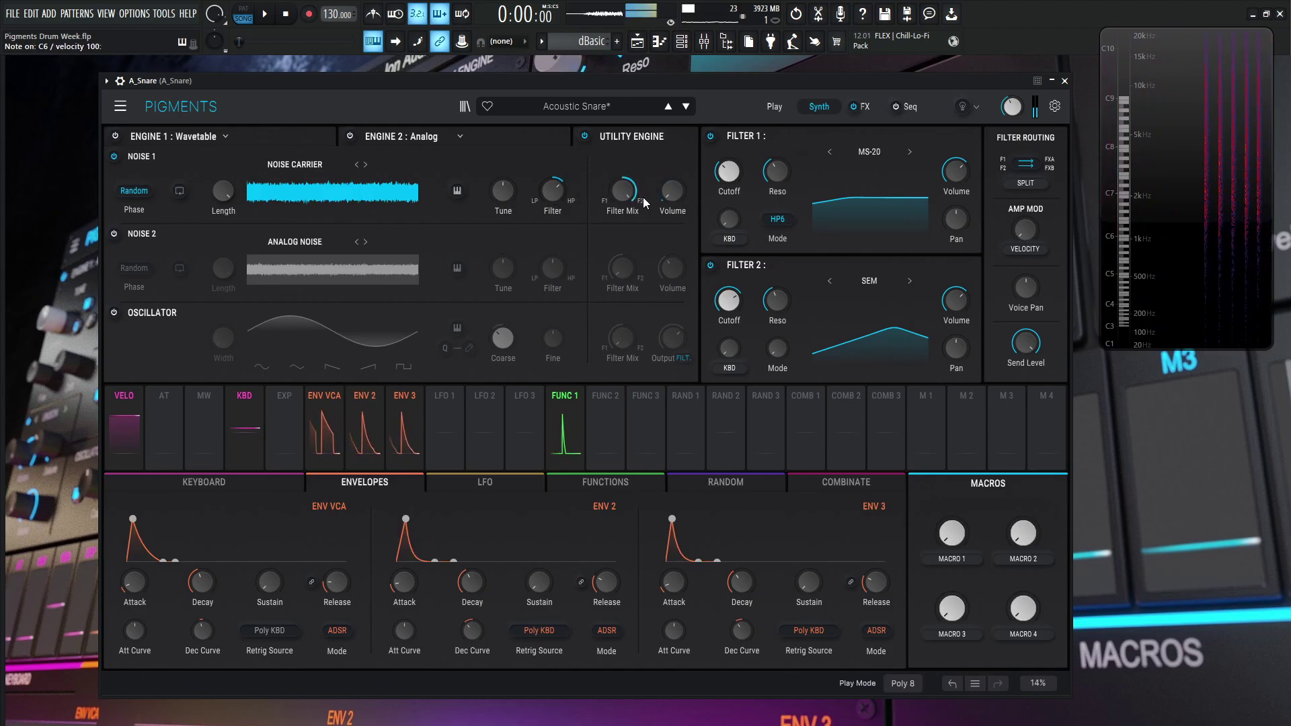
{"action": "mouse_move", "coordinate": [672, 228]}
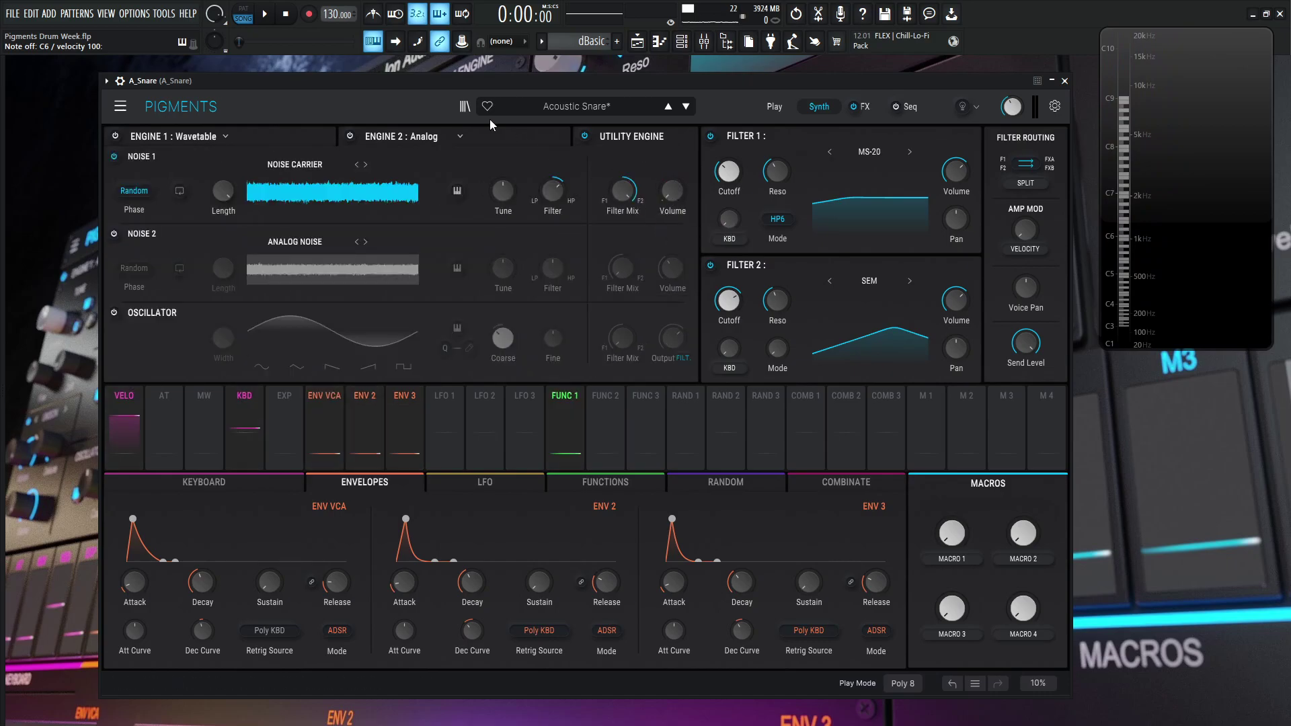
{"action": "left_click", "coordinate": [511, 138]}
Re-enable the Analog engine and check the ENV 3 knob values.
{"action": "left_click", "coordinate": [350, 136]}
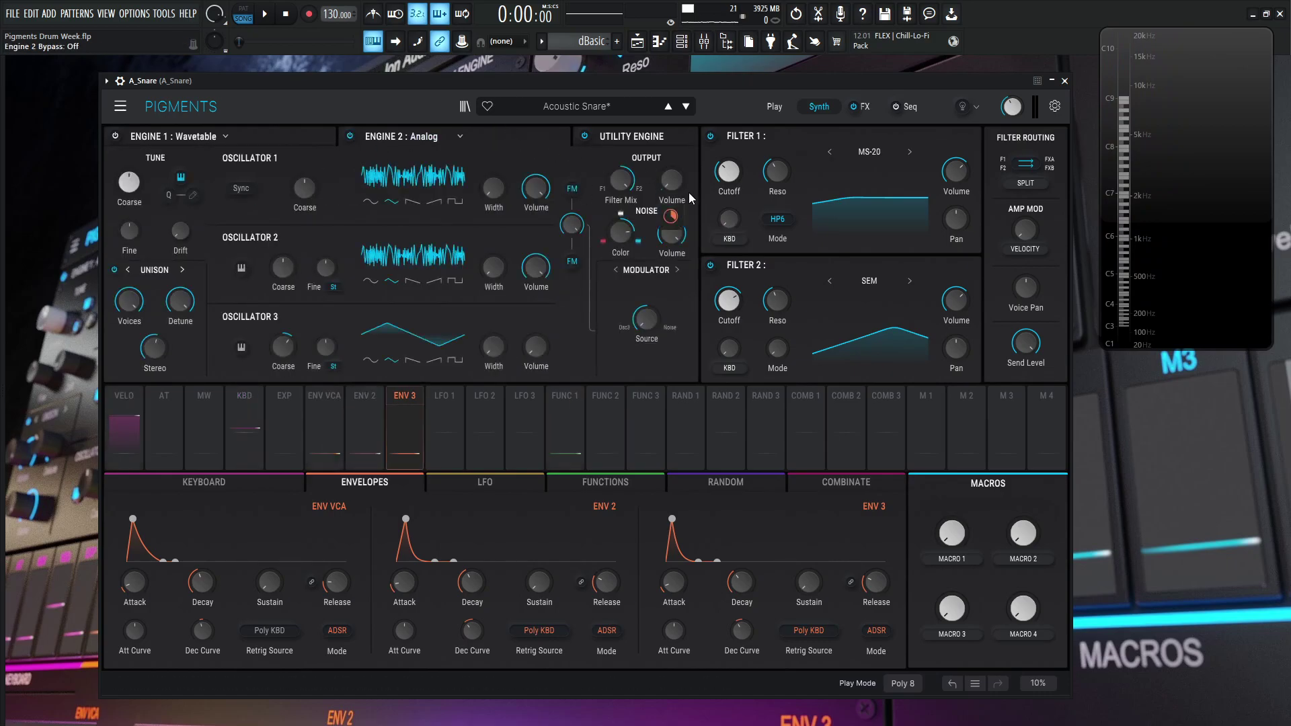
{"action": "mouse_move", "coordinate": [676, 222]}
{"action": "mouse_move", "coordinate": [679, 587]}
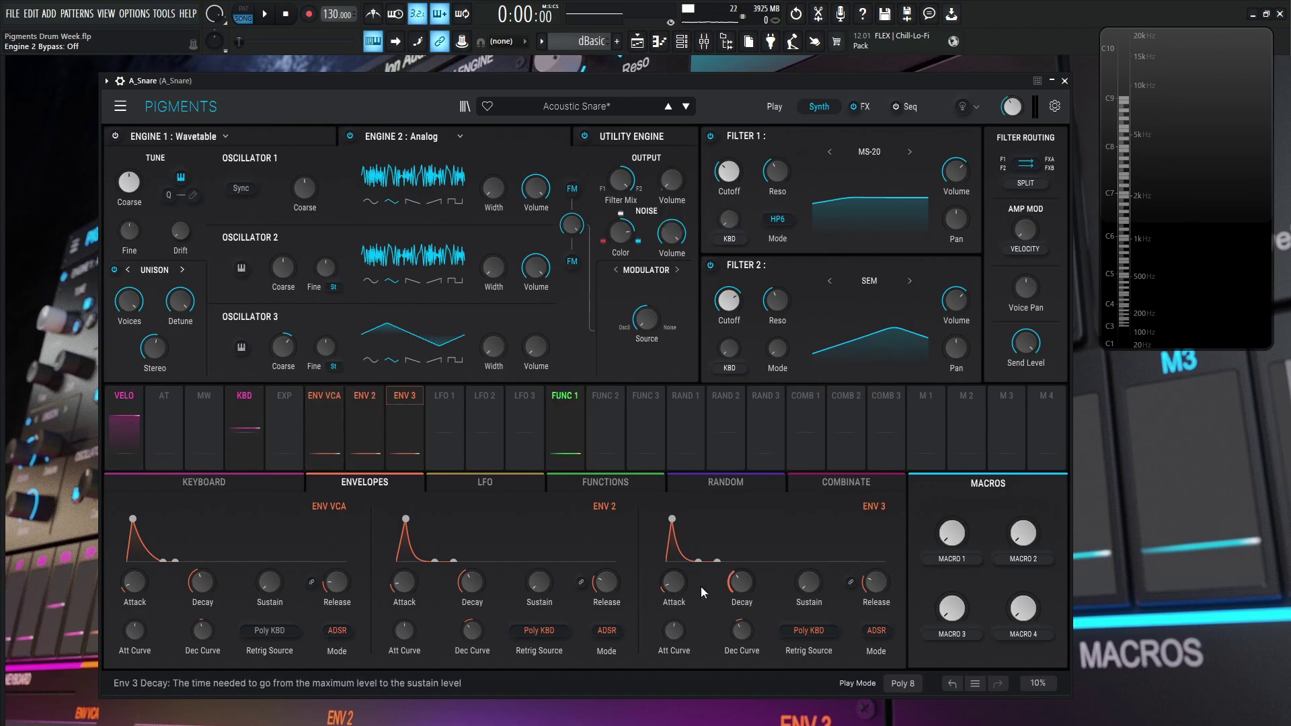
{"action": "mouse_move", "coordinate": [406, 589]}
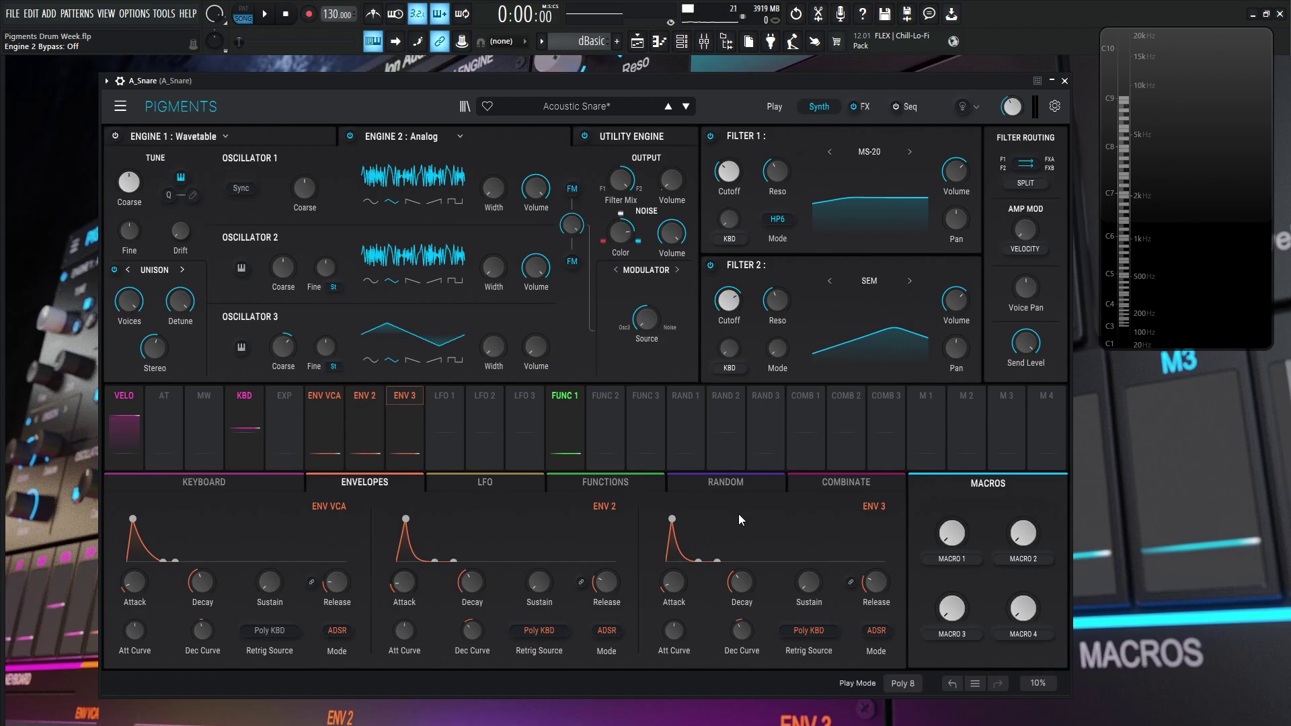
{"action": "mouse_move", "coordinate": [738, 587]}
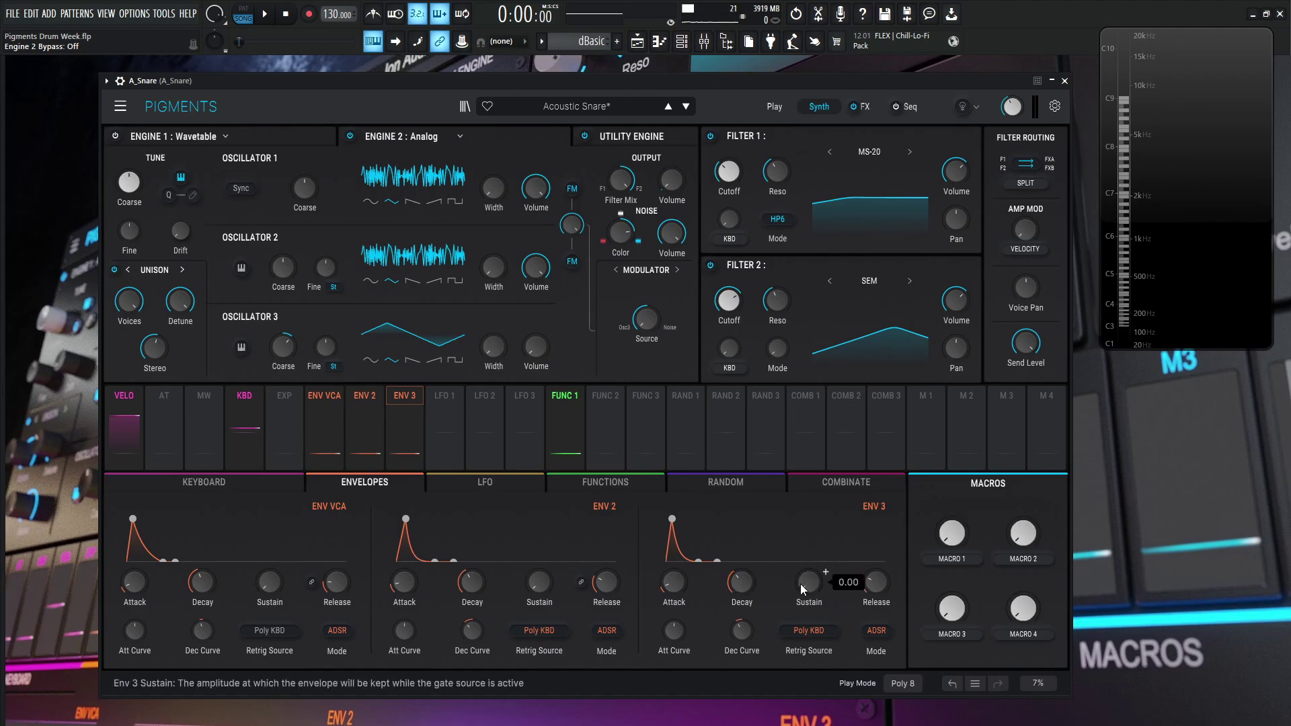
{"action": "mouse_move", "coordinate": [881, 588]}
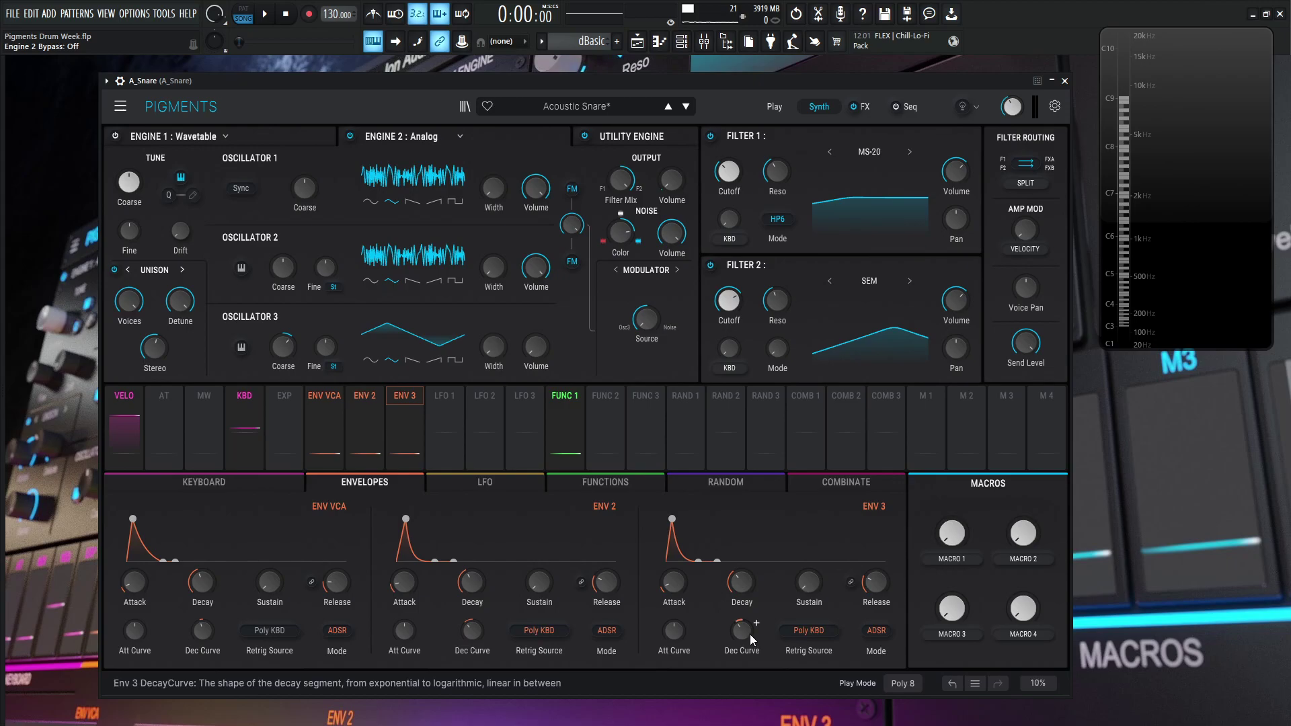
{"action": "mouse_move", "coordinate": [741, 633]}
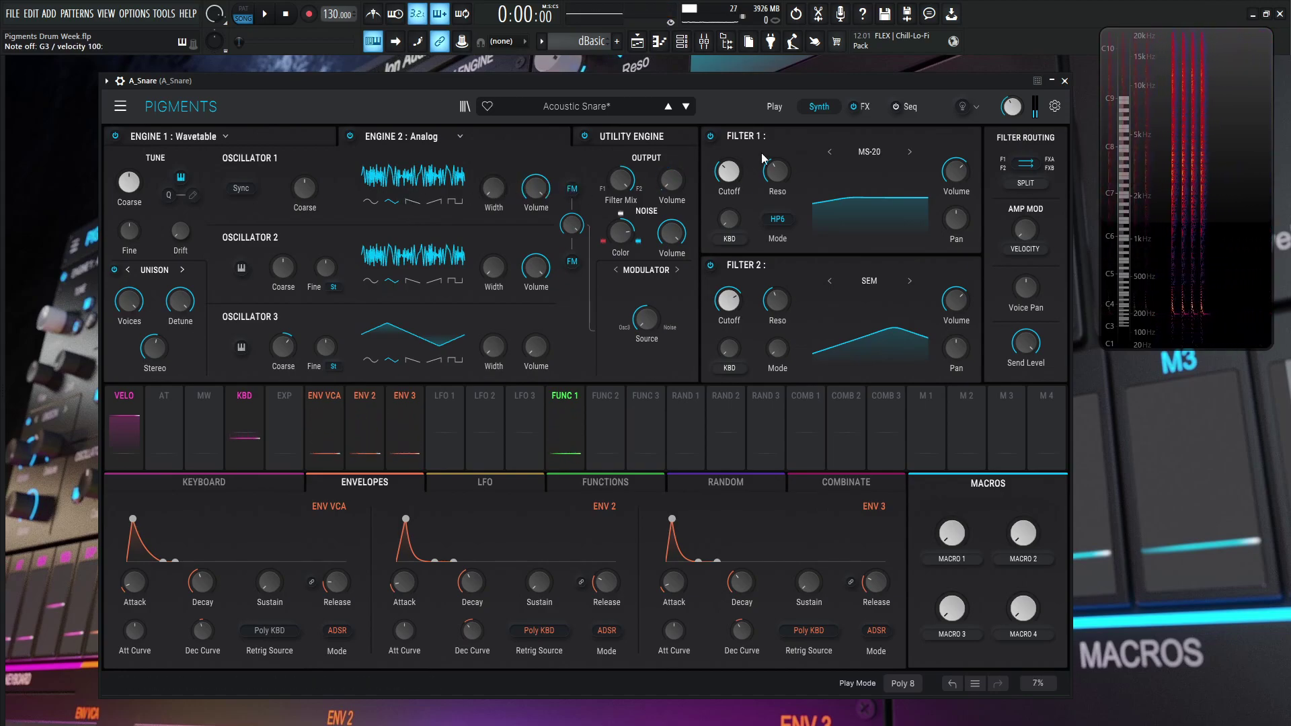
Bypass the Wavetable engine and return to the FX page.
{"action": "left_click", "coordinate": [863, 106]}
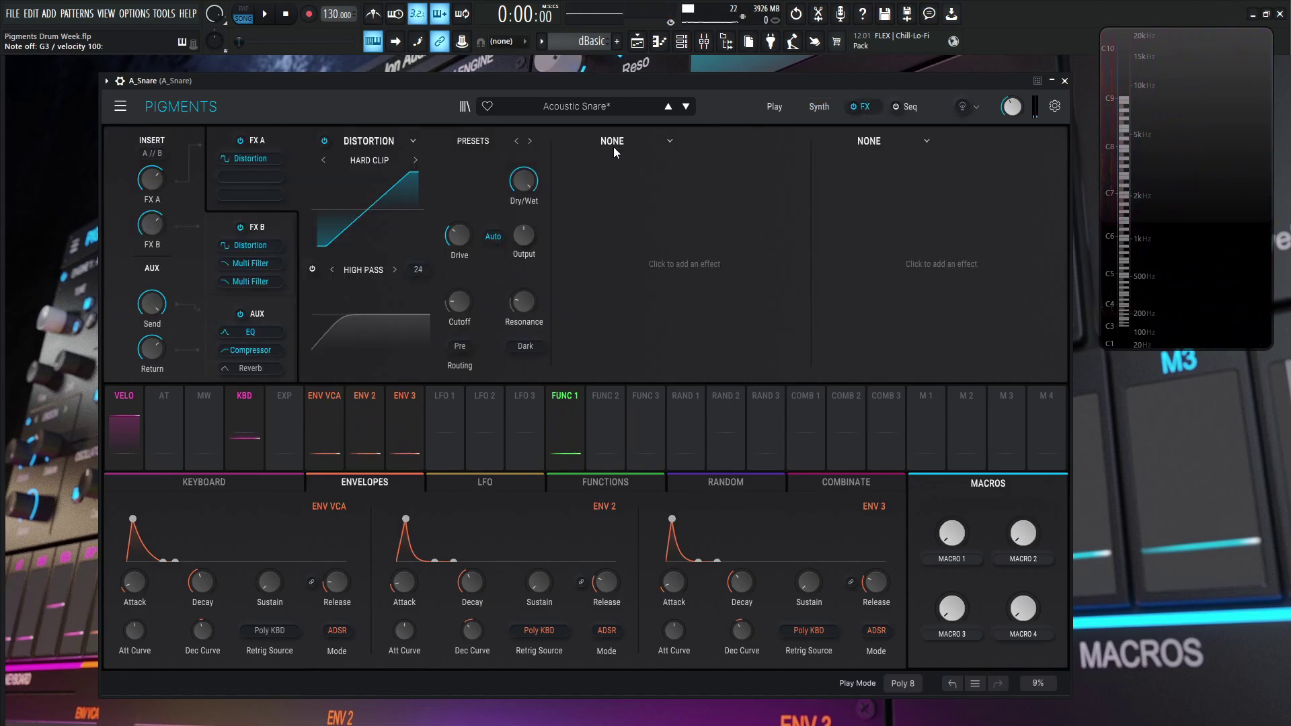
{"action": "left_click", "coordinate": [815, 106]}
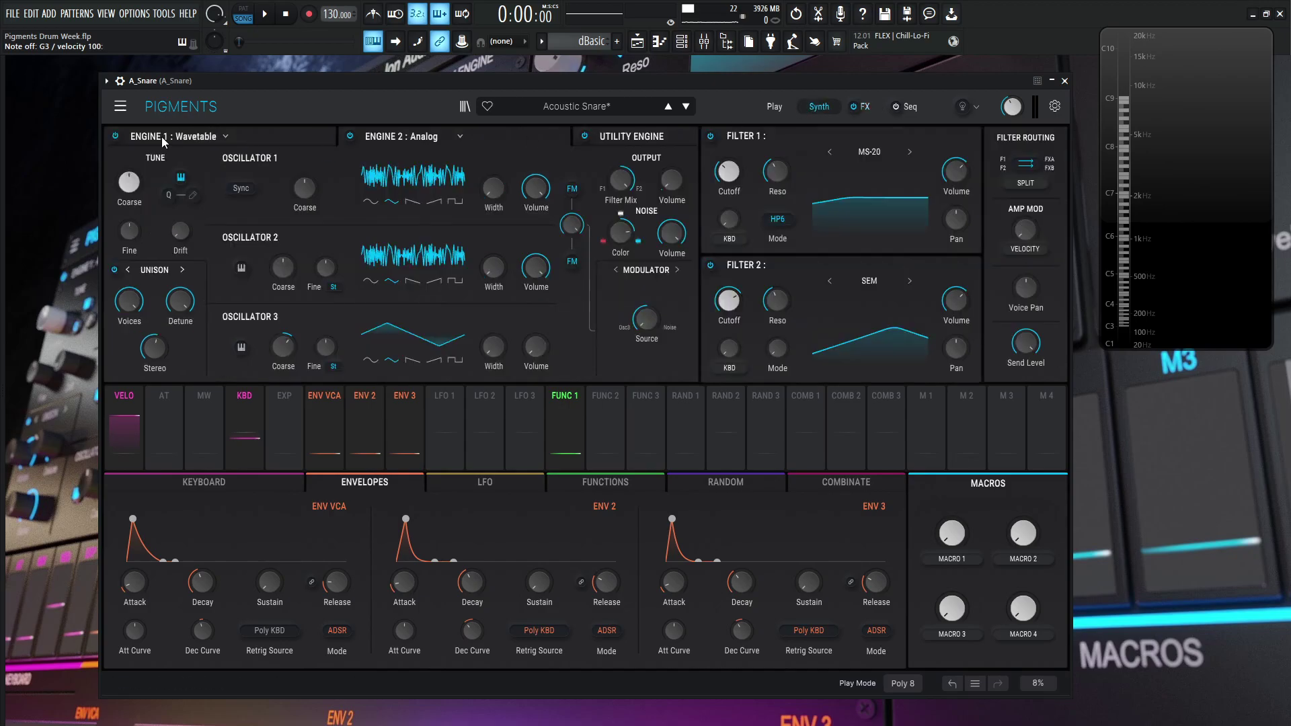
{"action": "left_click", "coordinate": [115, 136]}
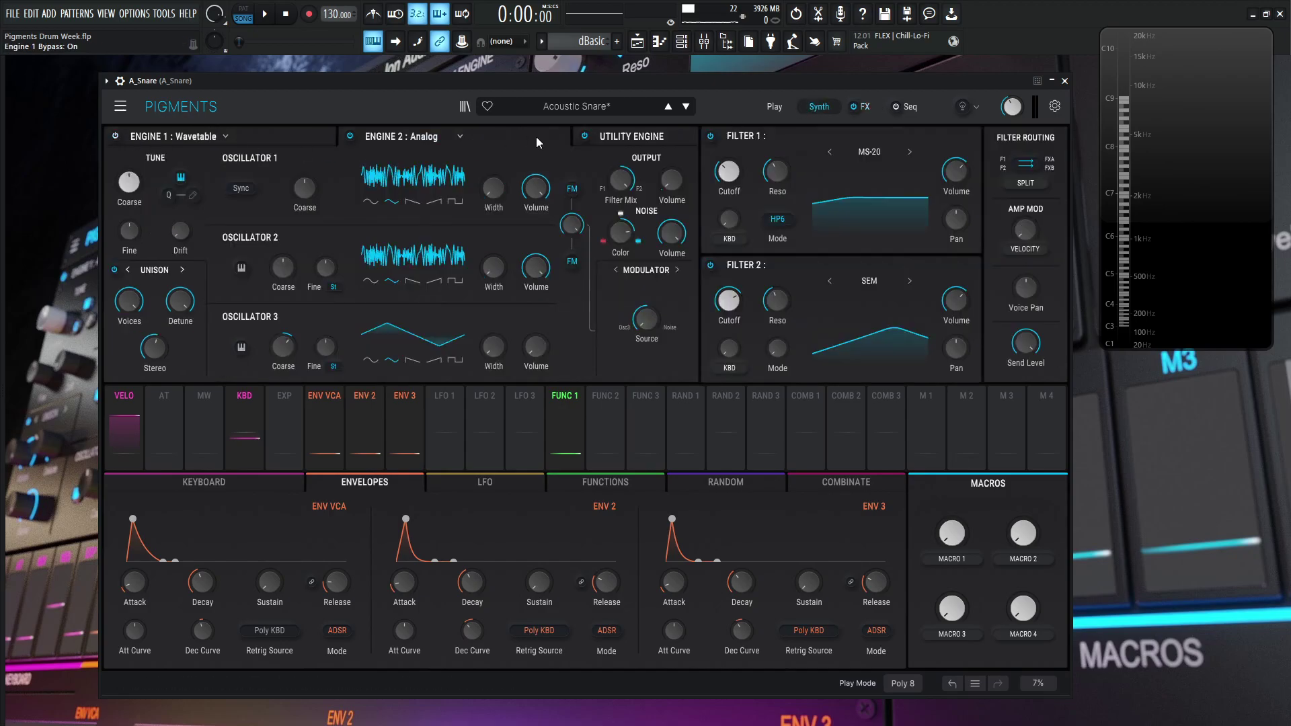
{"action": "left_click", "coordinate": [866, 107]}
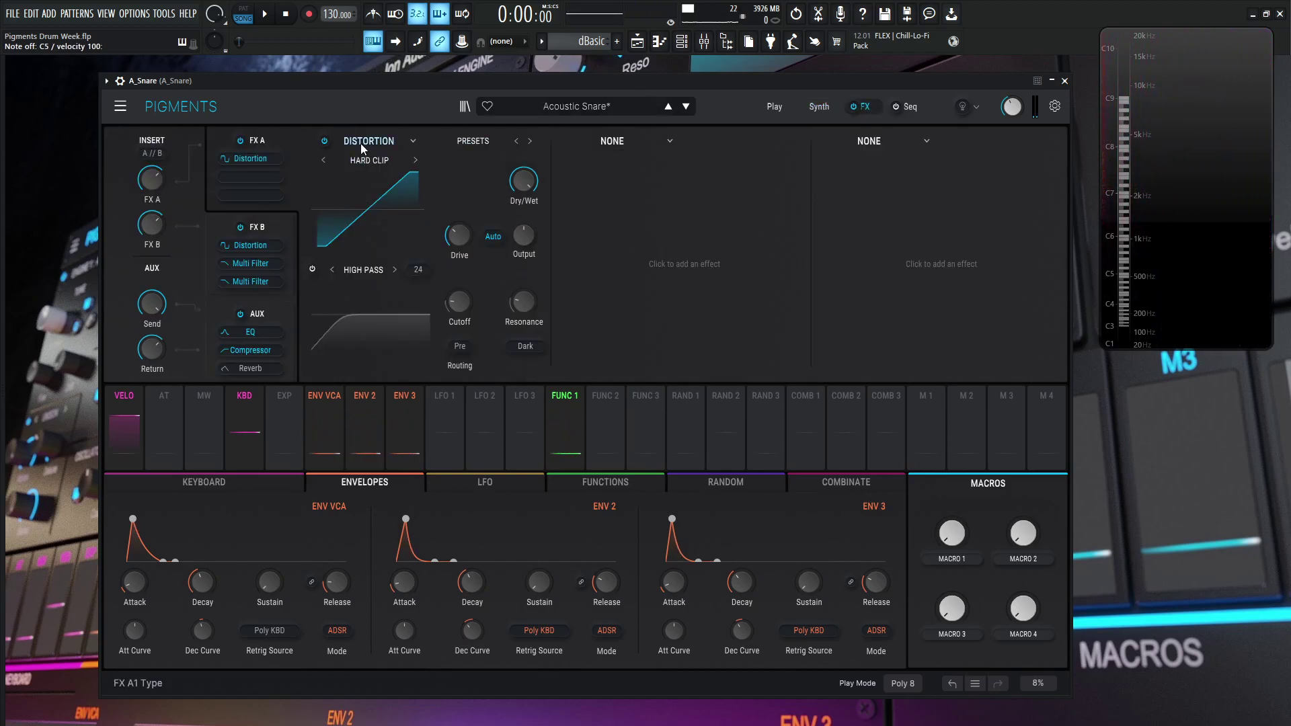
Select the FX B slot and bypass both of its Multi Filters.
{"action": "left_click", "coordinate": [282, 222]}
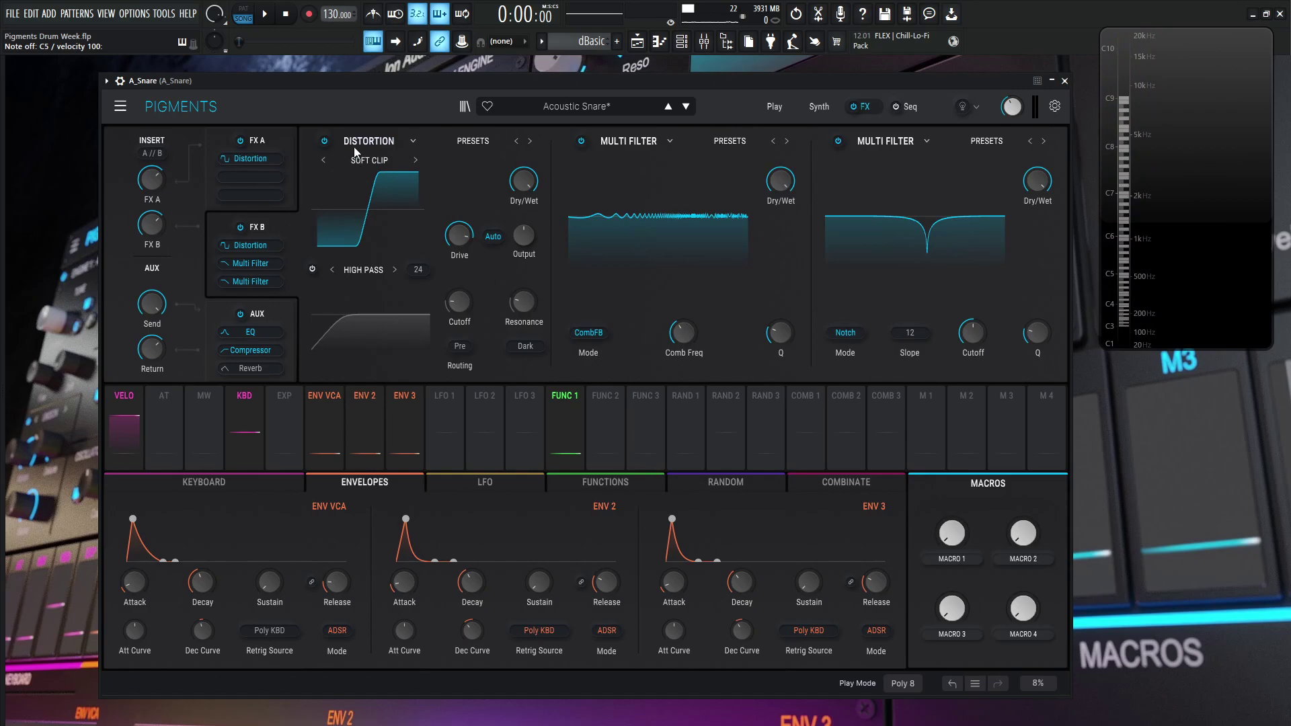
{"action": "left_click", "coordinate": [838, 141]}
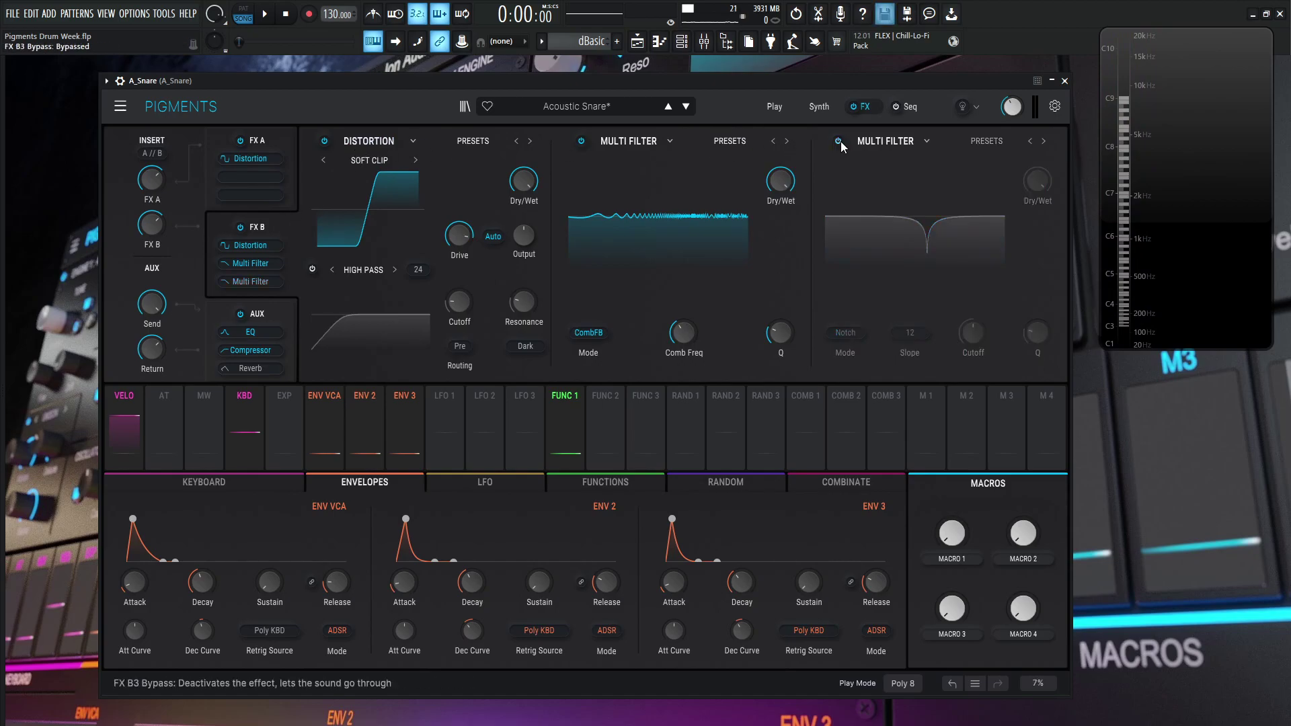
{"action": "left_click", "coordinate": [581, 141]}
Compare the Soft Clip distortion bypassed and active, leaving it on.
{"action": "left_click", "coordinate": [325, 142]}
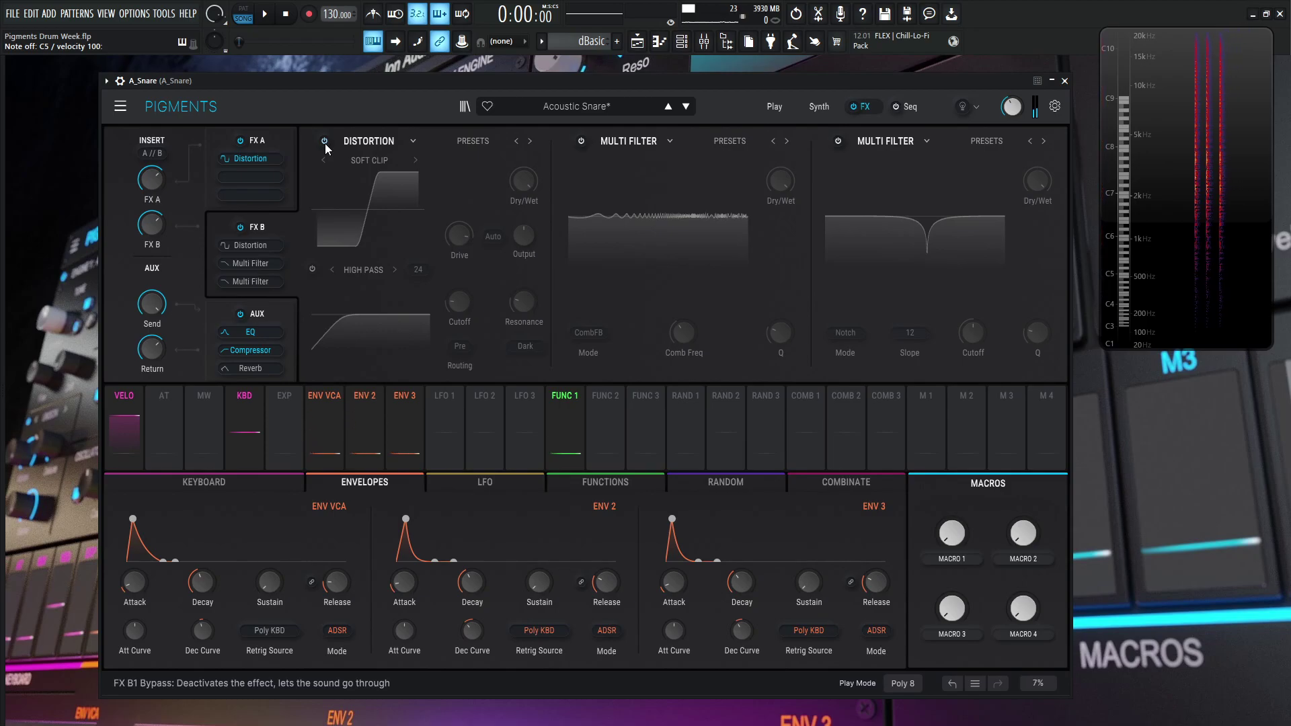
{"action": "left_click", "coordinate": [325, 142]}
{"action": "left_click", "coordinate": [325, 143]}
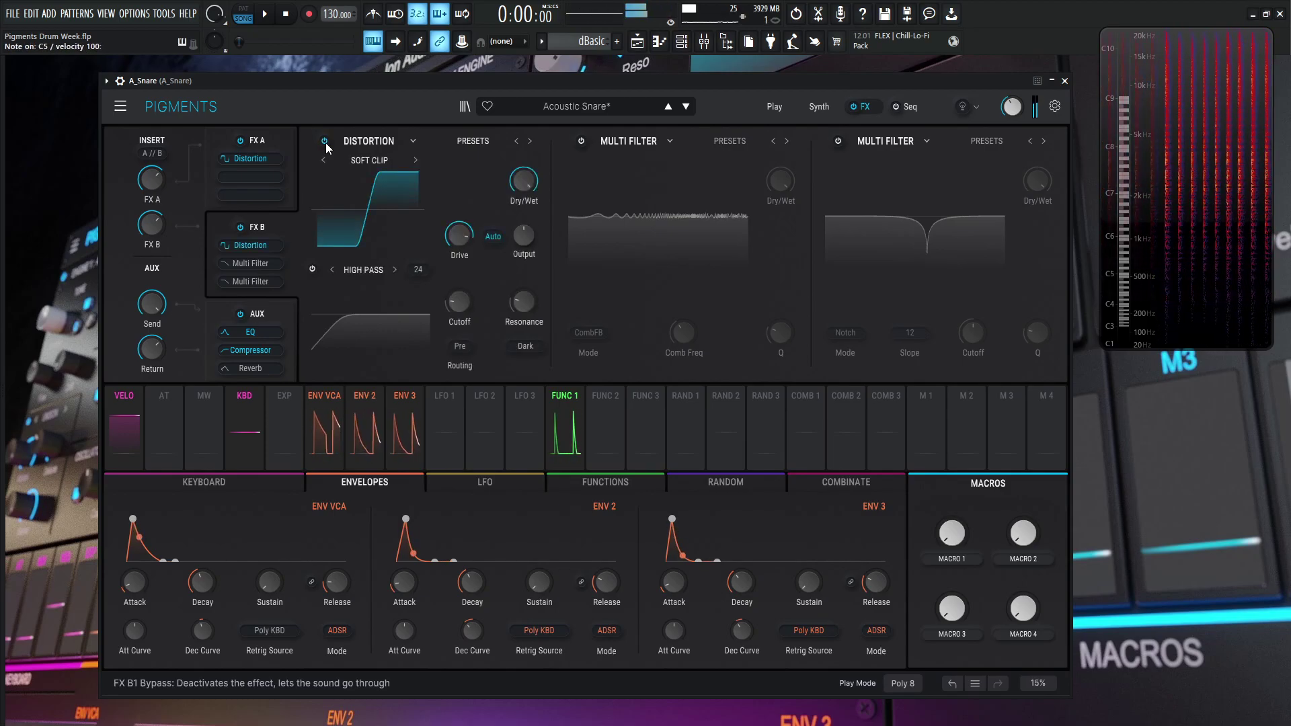
{"action": "left_click", "coordinate": [325, 141]}
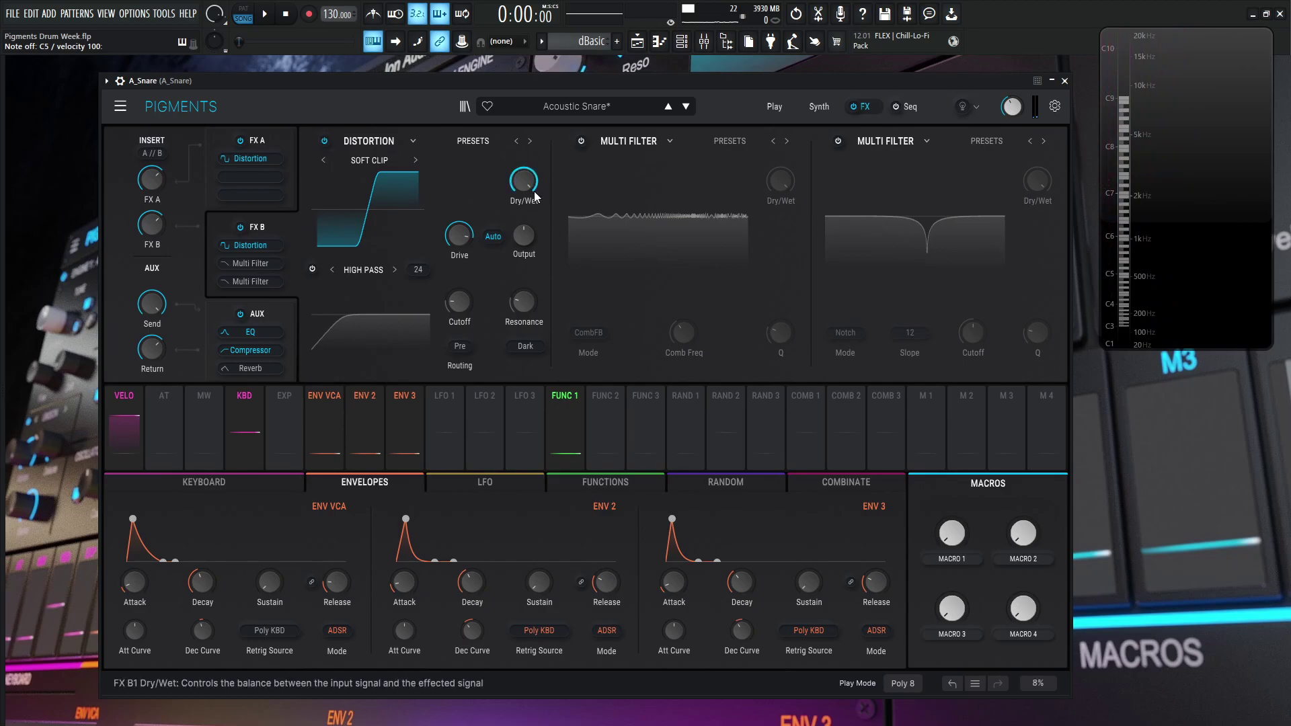
{"action": "mouse_move", "coordinate": [535, 181]}
{"action": "mouse_move", "coordinate": [461, 247]}
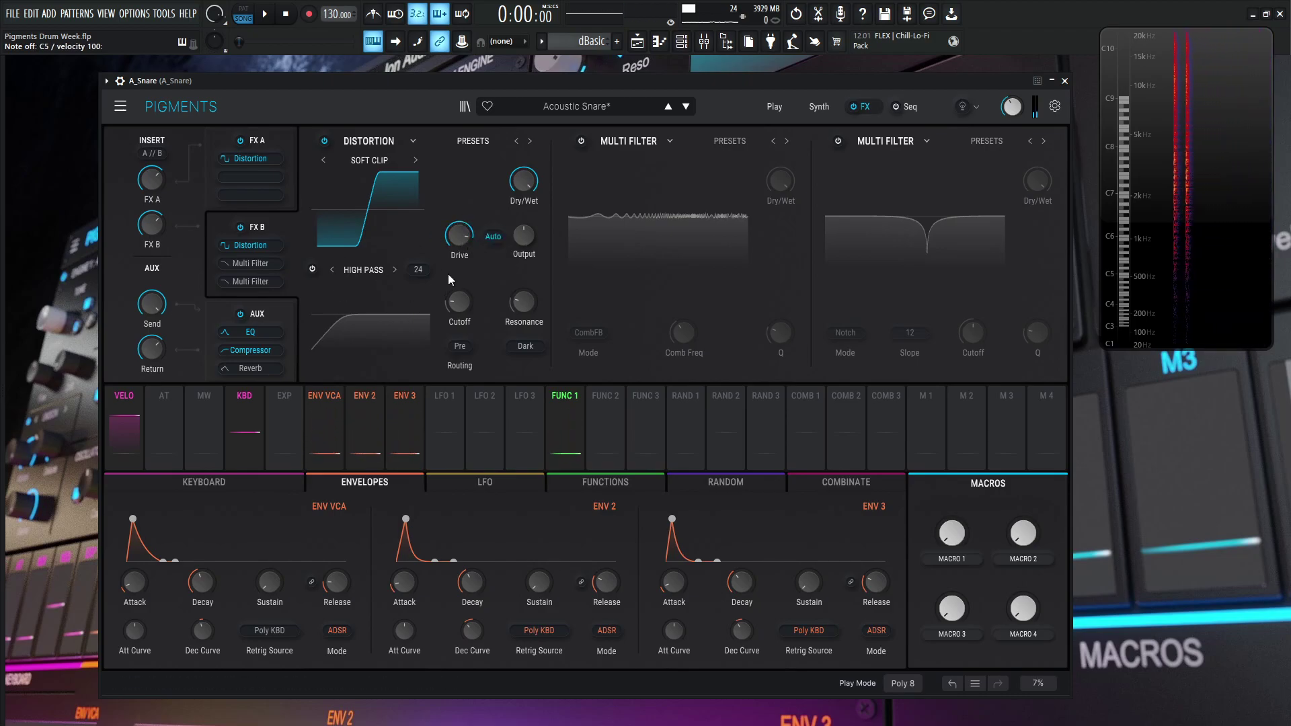
Compare the FX B comb Multi Filter on and off, keeping it active in CombFB mode.
{"action": "left_click", "coordinate": [581, 141]}
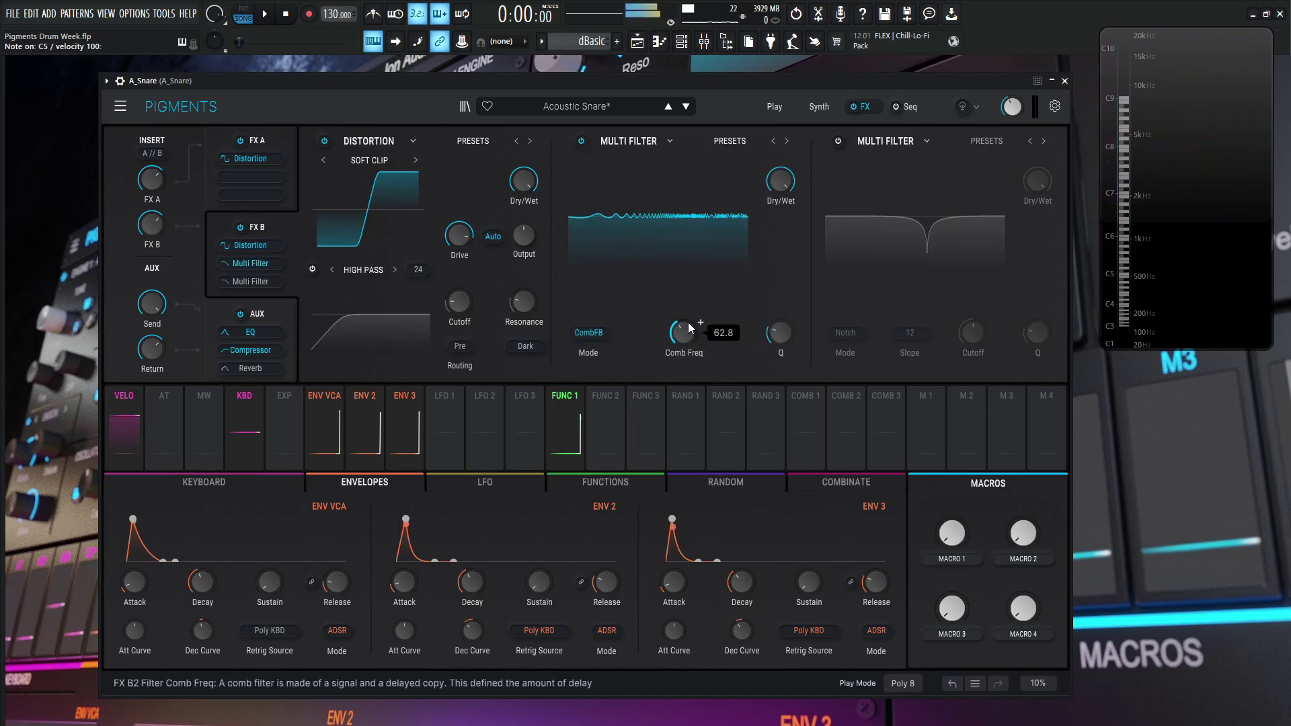
{"action": "left_click", "coordinate": [582, 142]}
{"action": "left_click", "coordinate": [582, 142]}
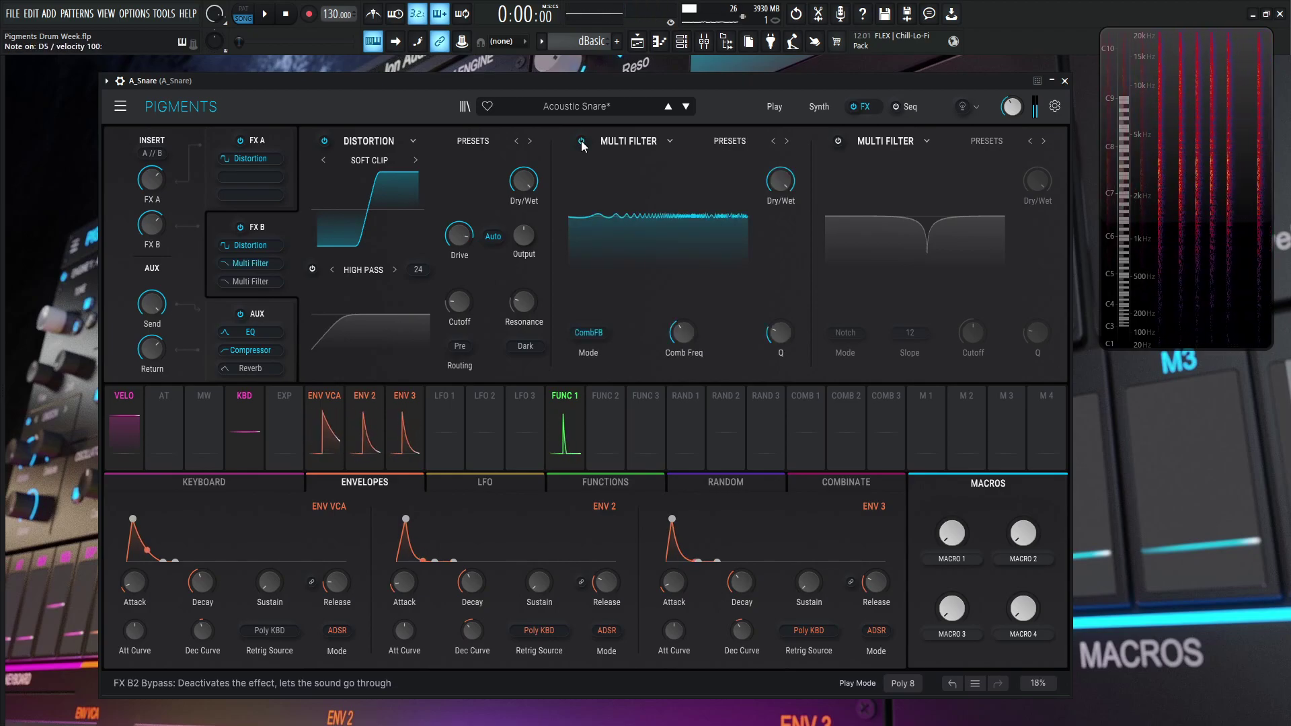
{"action": "left_click", "coordinate": [583, 142]}
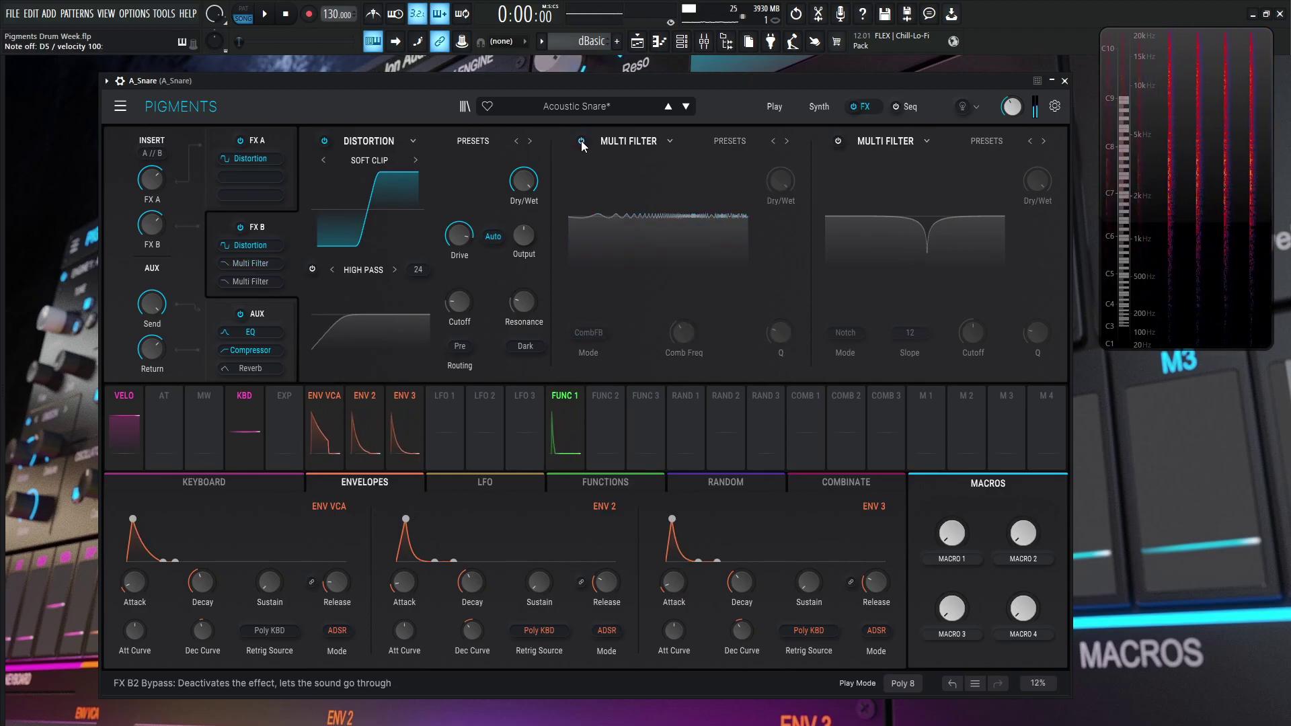
{"action": "left_click", "coordinate": [583, 141]}
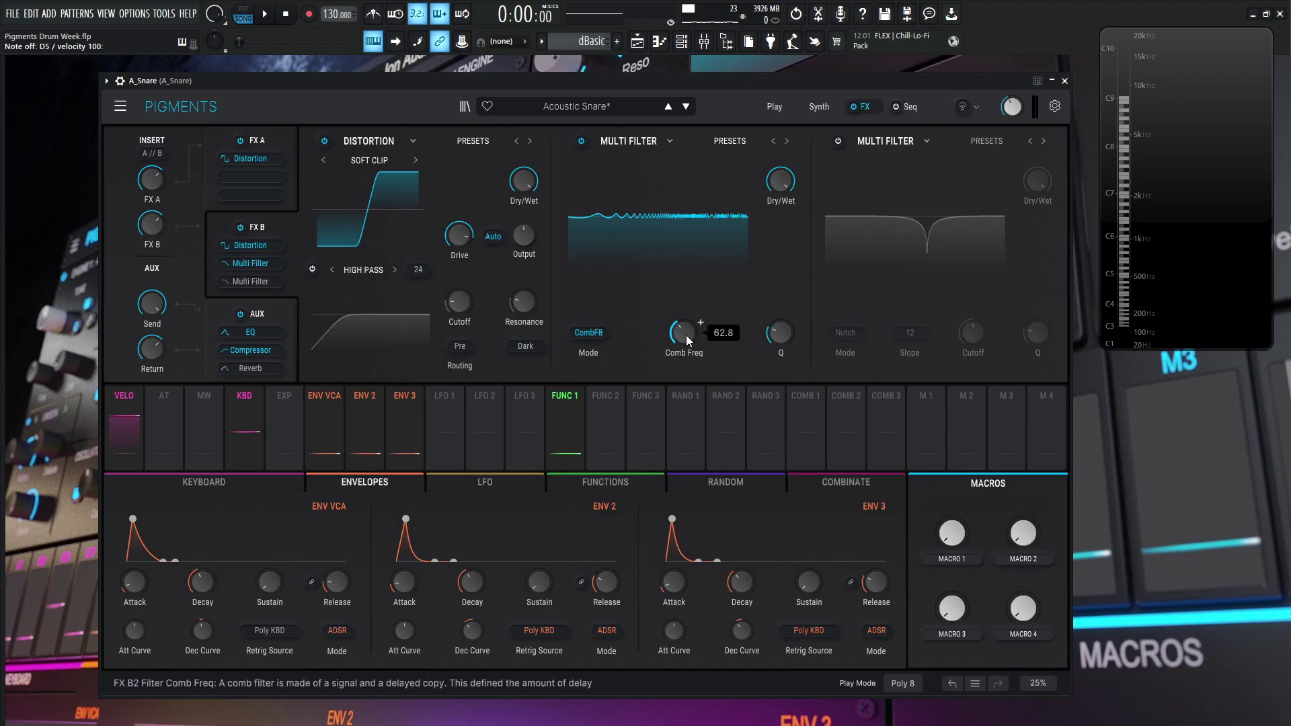
{"action": "left_click", "coordinate": [598, 333]}
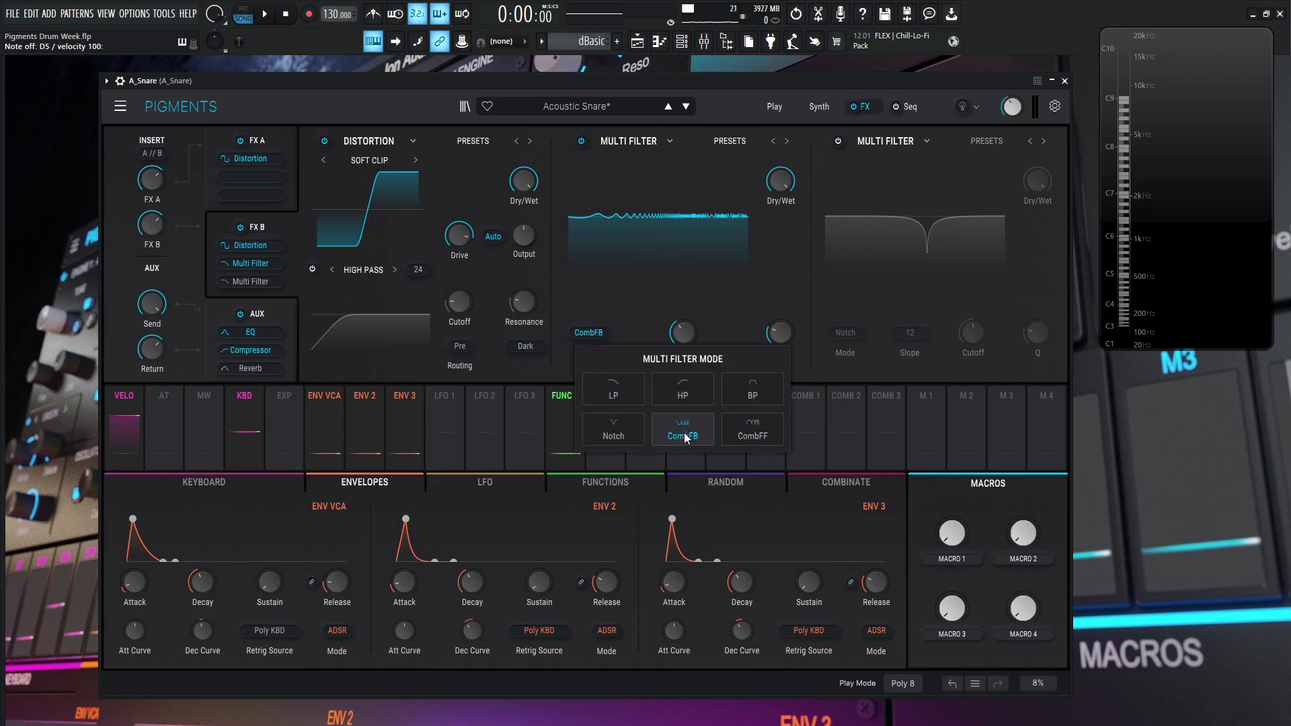
{"action": "left_click", "coordinate": [786, 269]}
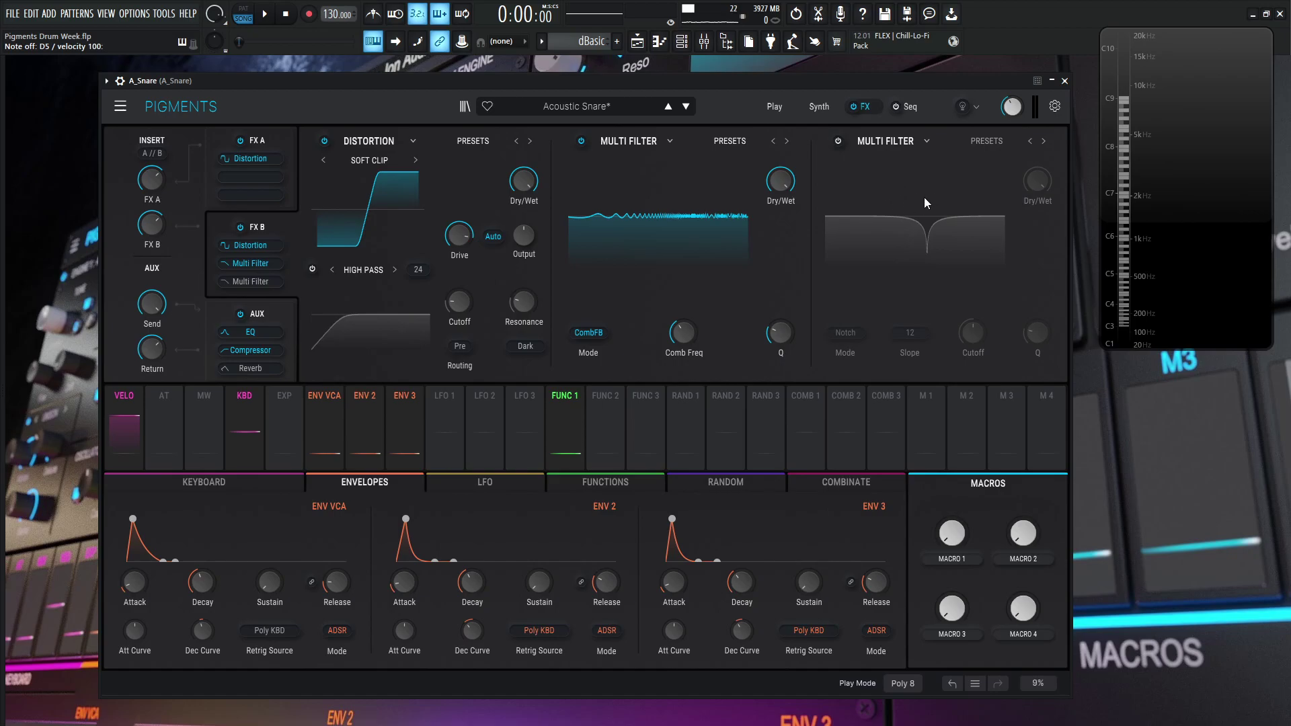
Enable the third FX B Multi Filter, a 12-slope Notch, after comparing it bypassed and active.
{"action": "left_click", "coordinate": [839, 140]}
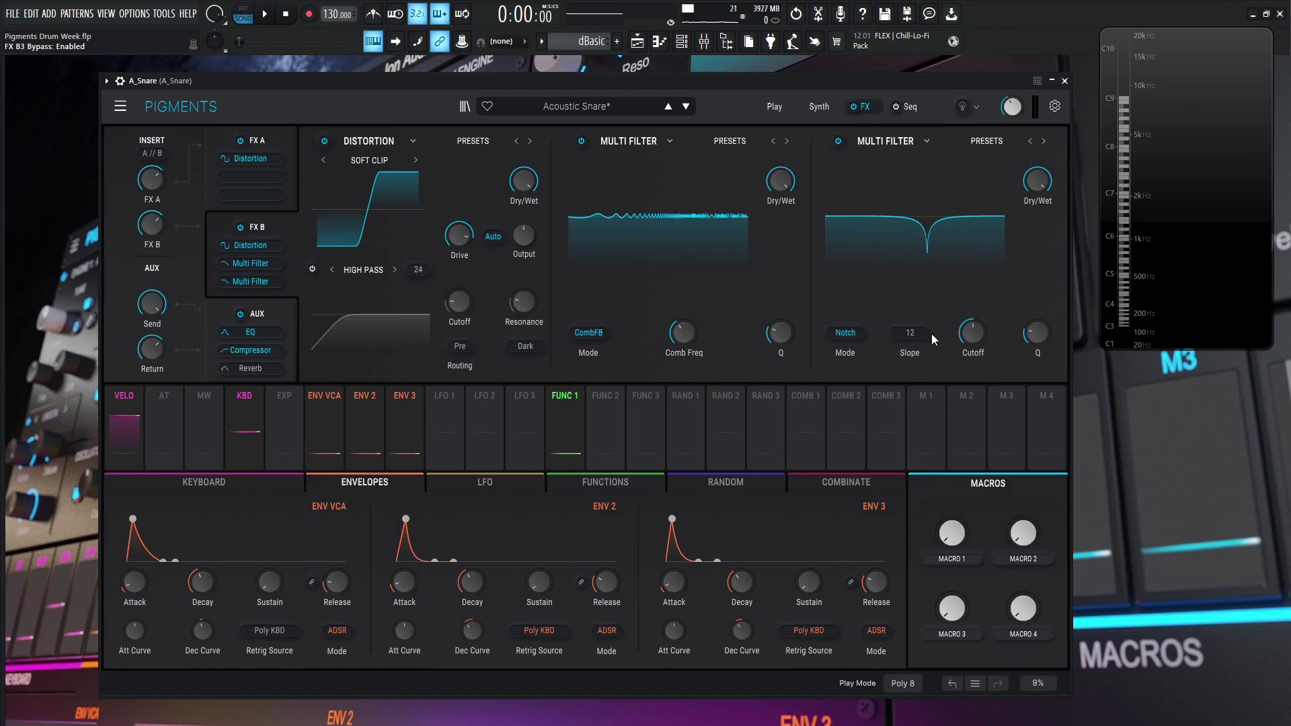
{"action": "left_click", "coordinate": [837, 141]}
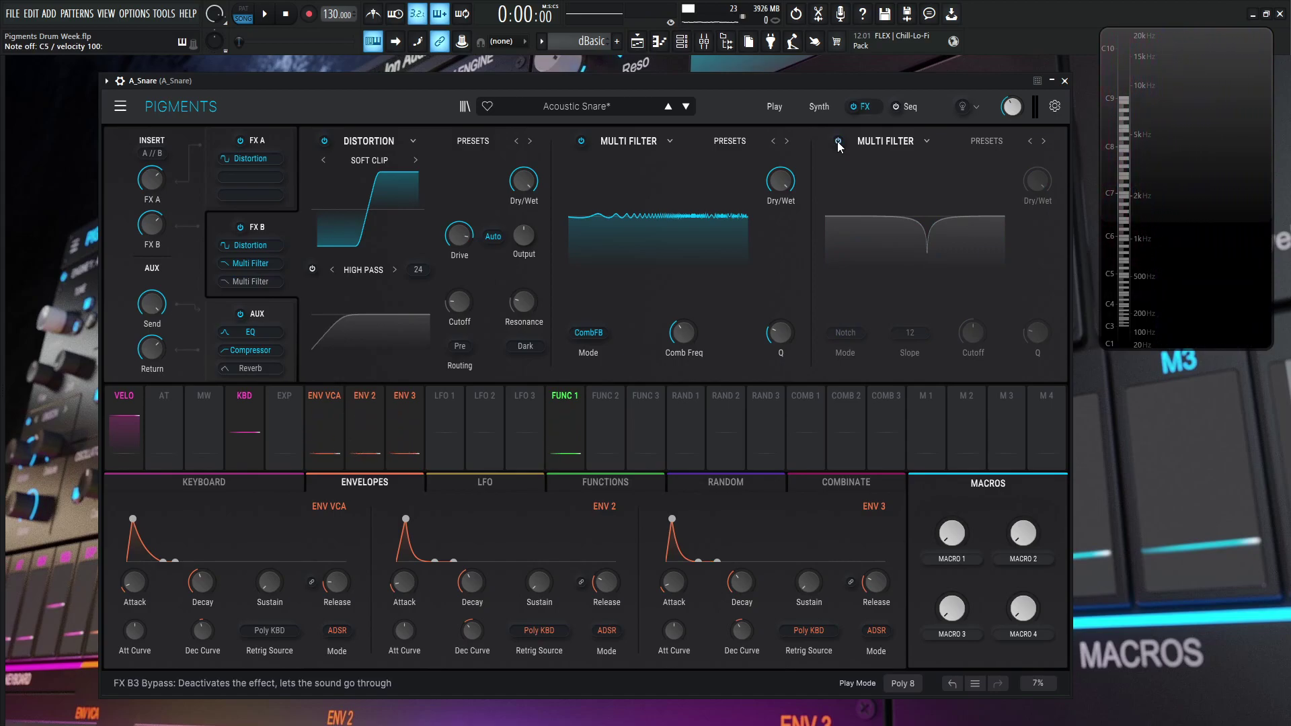
{"action": "left_click", "coordinate": [837, 141]}
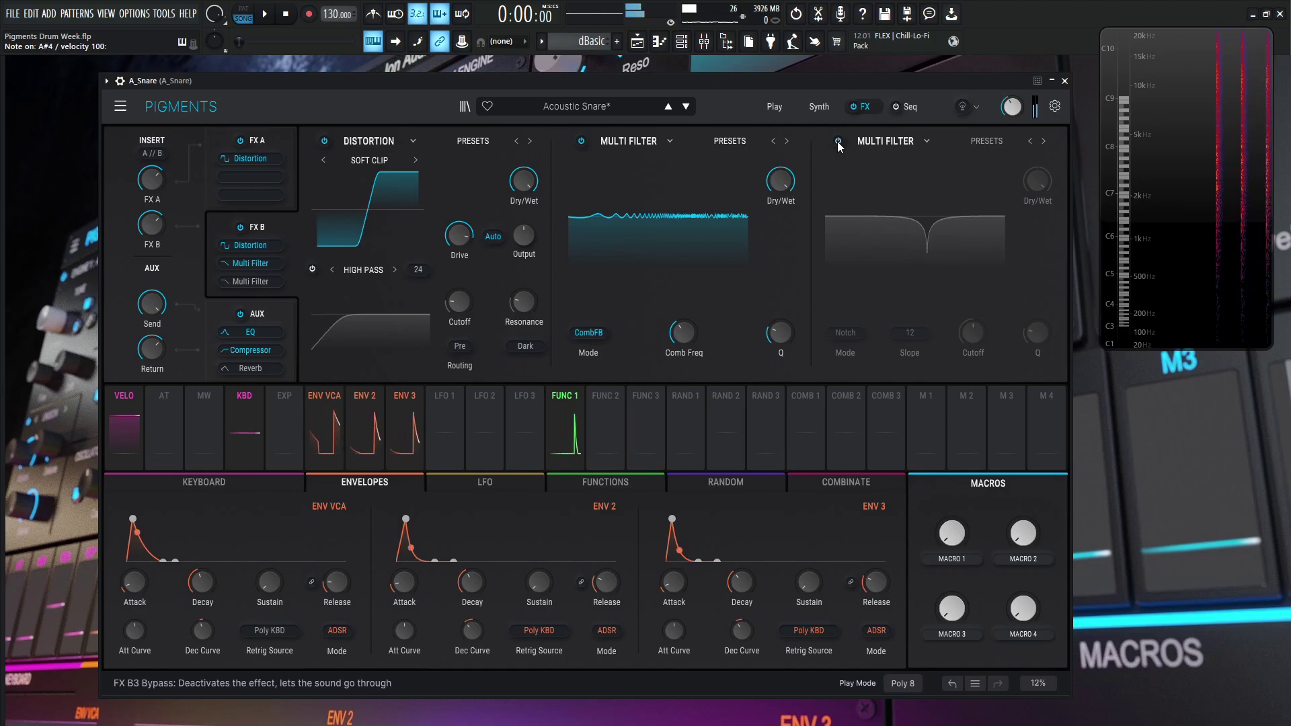
{"action": "left_click", "coordinate": [838, 141]}
{"action": "left_click", "coordinate": [837, 141]}
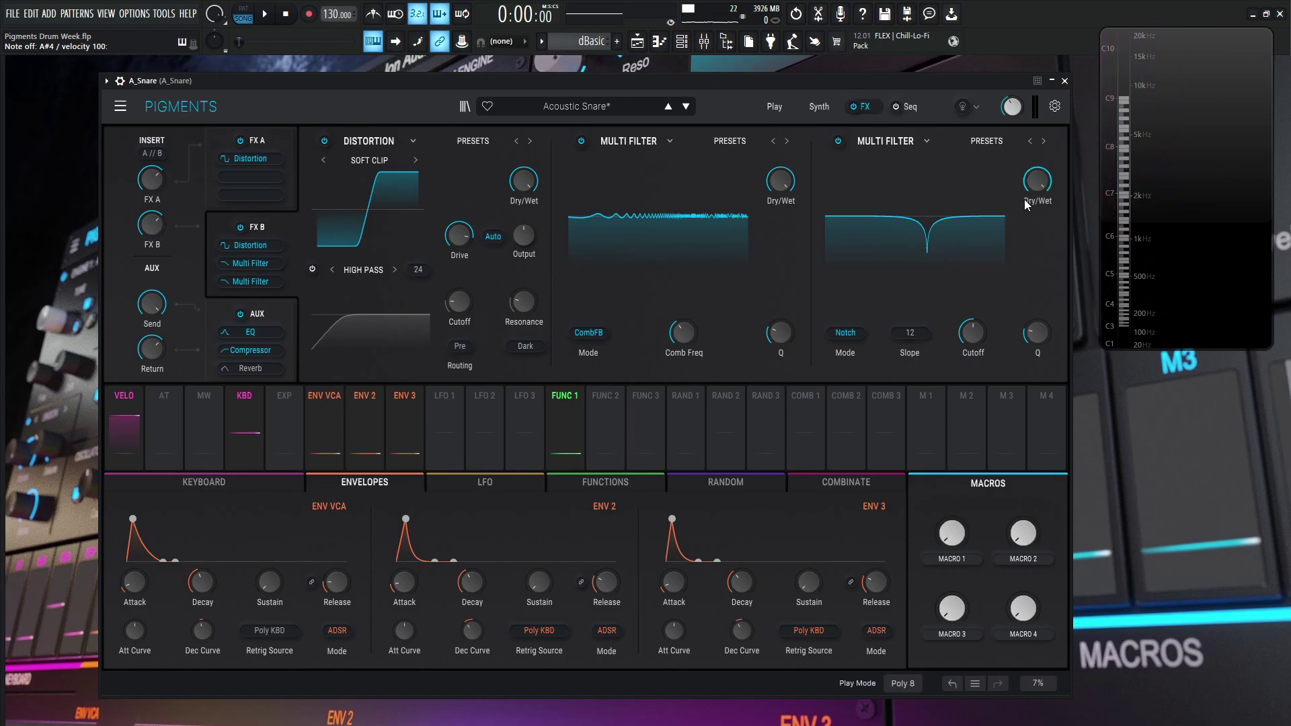
{"action": "mouse_move", "coordinate": [1039, 347]}
{"action": "mouse_move", "coordinate": [979, 339]}
Show the AUX chain with its ParamEQ, Compressor and Reverb modules.
{"action": "left_click", "coordinate": [274, 310]}
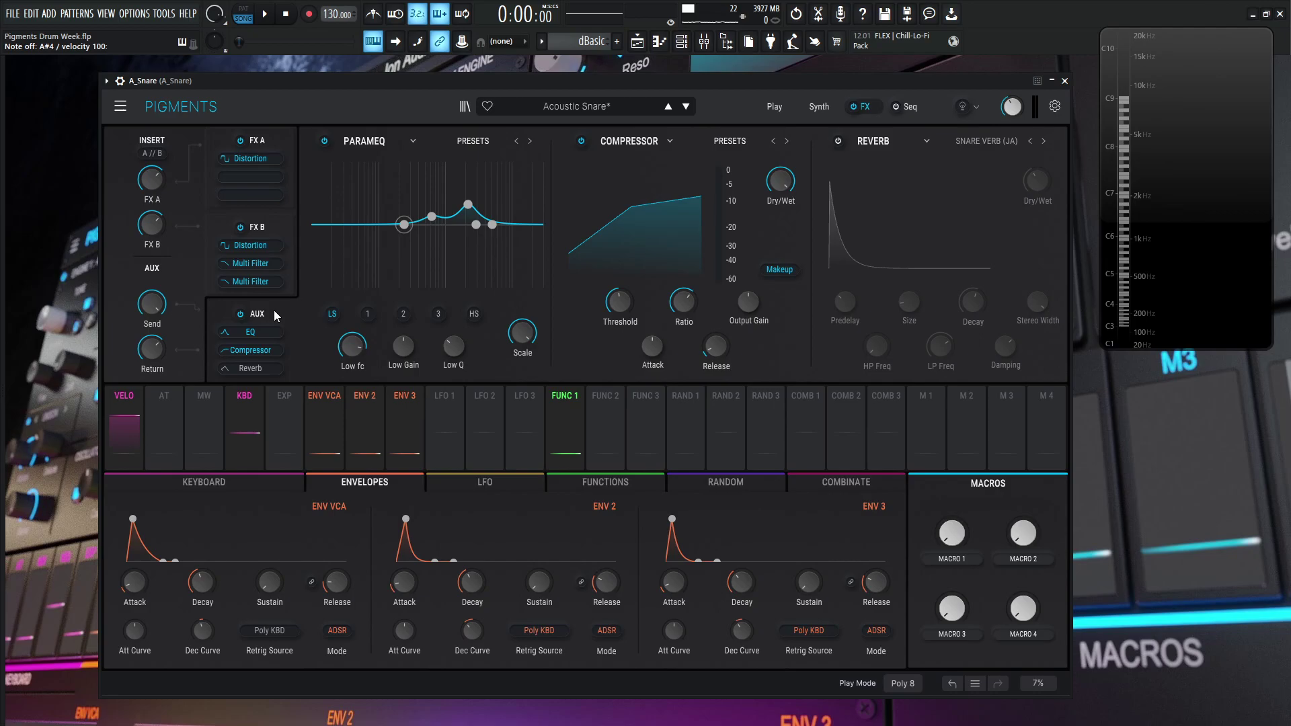
Bypass the AUX Compressor, then compare ParamEQ off and on, leaving it active.
{"action": "left_click", "coordinate": [831, 106]}
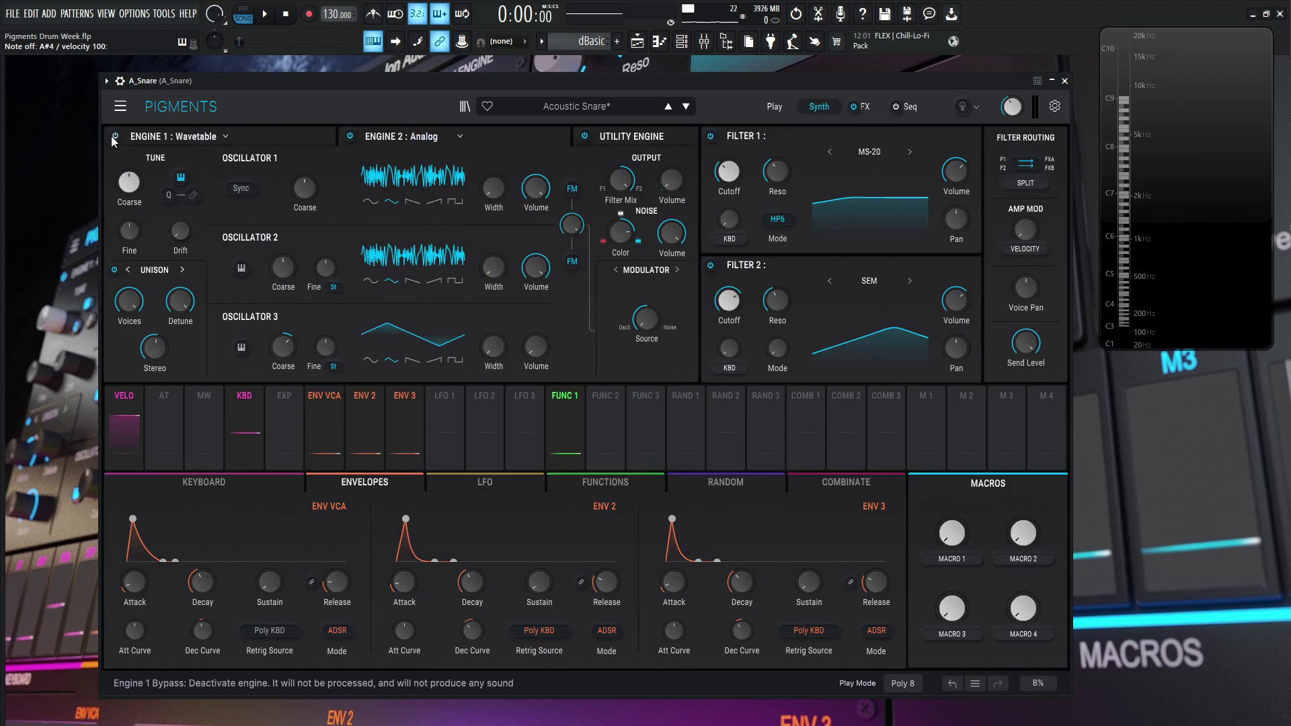
{"action": "left_click", "coordinate": [869, 109]}
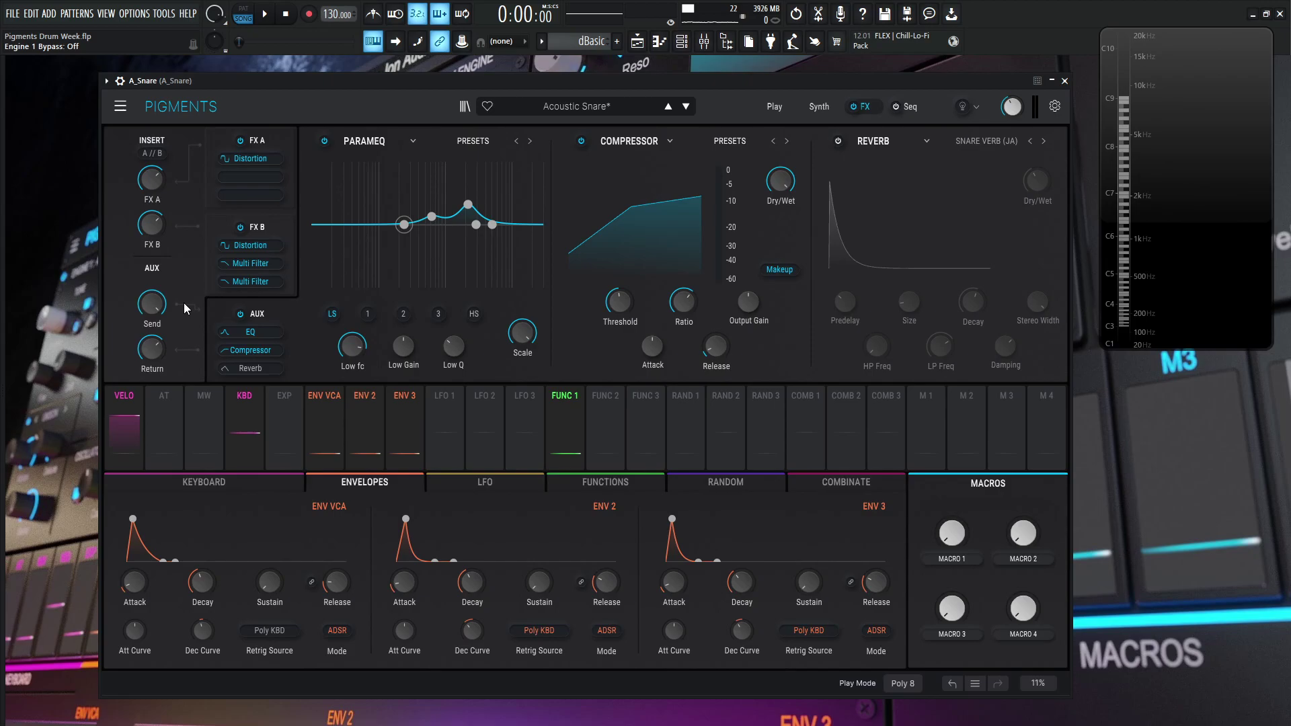
{"action": "mouse_move", "coordinate": [154, 308]}
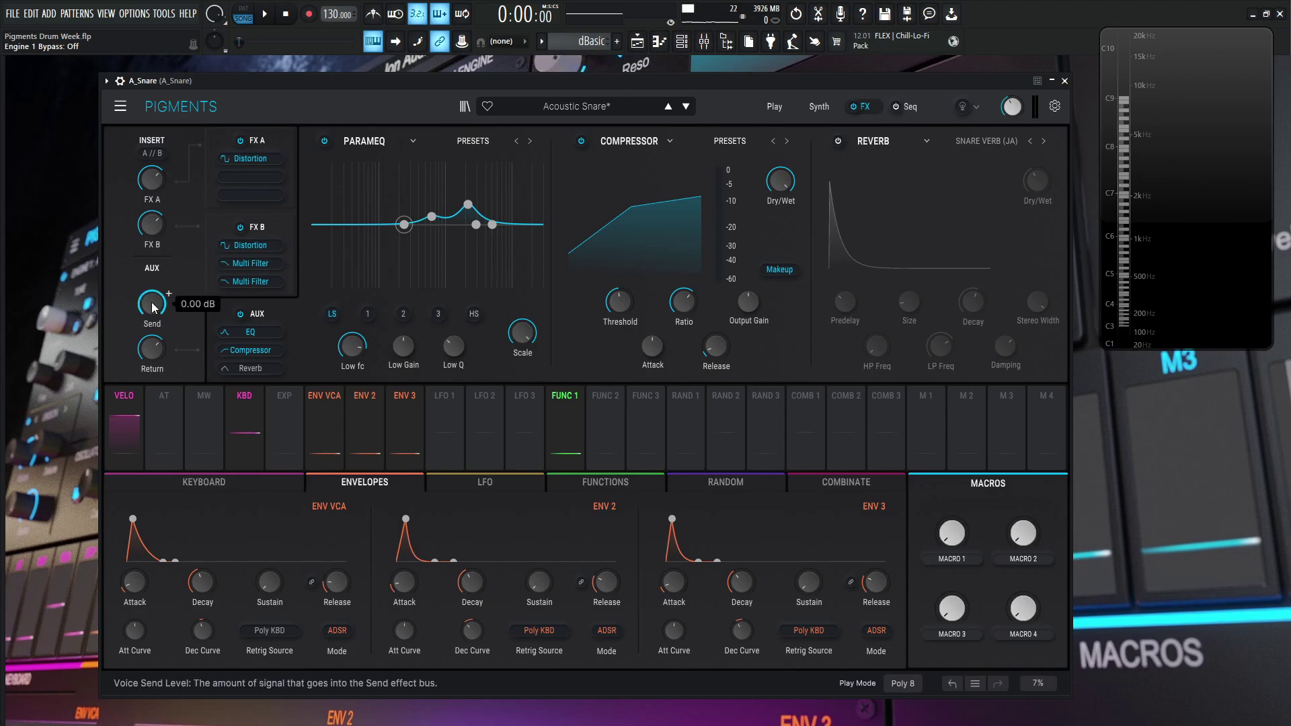
{"action": "mouse_move", "coordinate": [146, 359]}
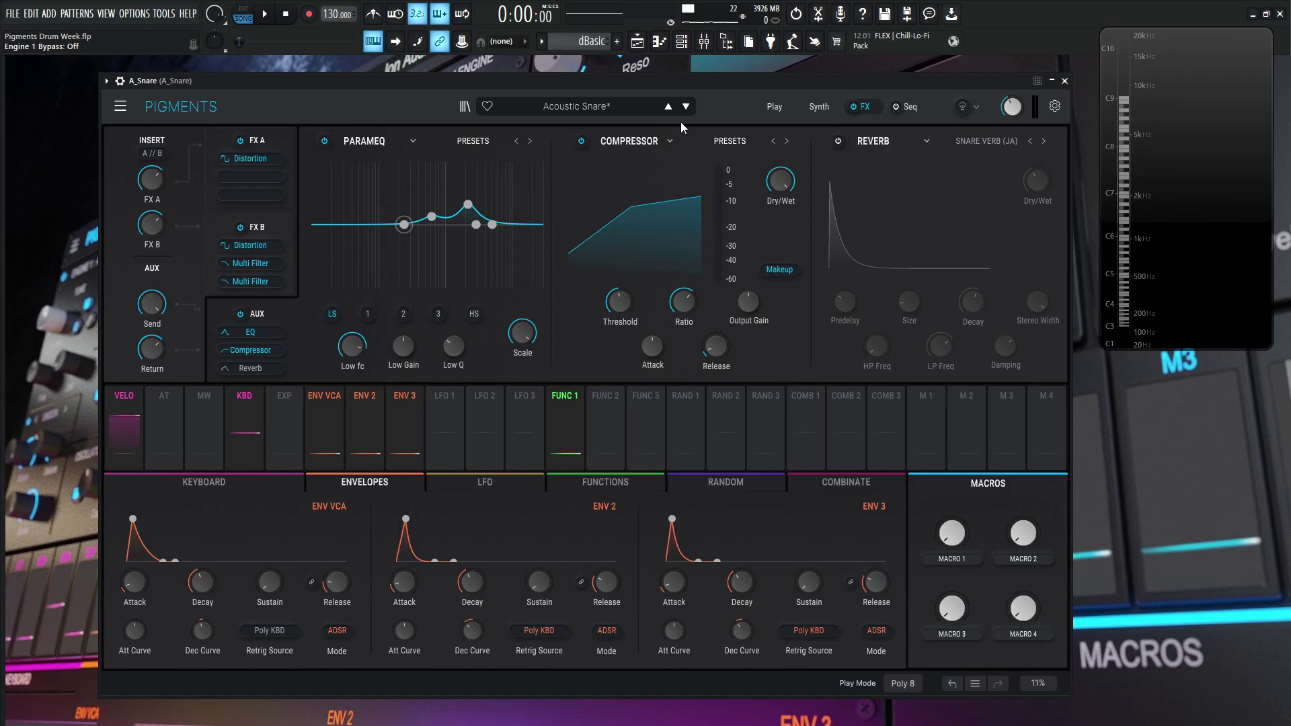
{"action": "left_click", "coordinate": [581, 142]}
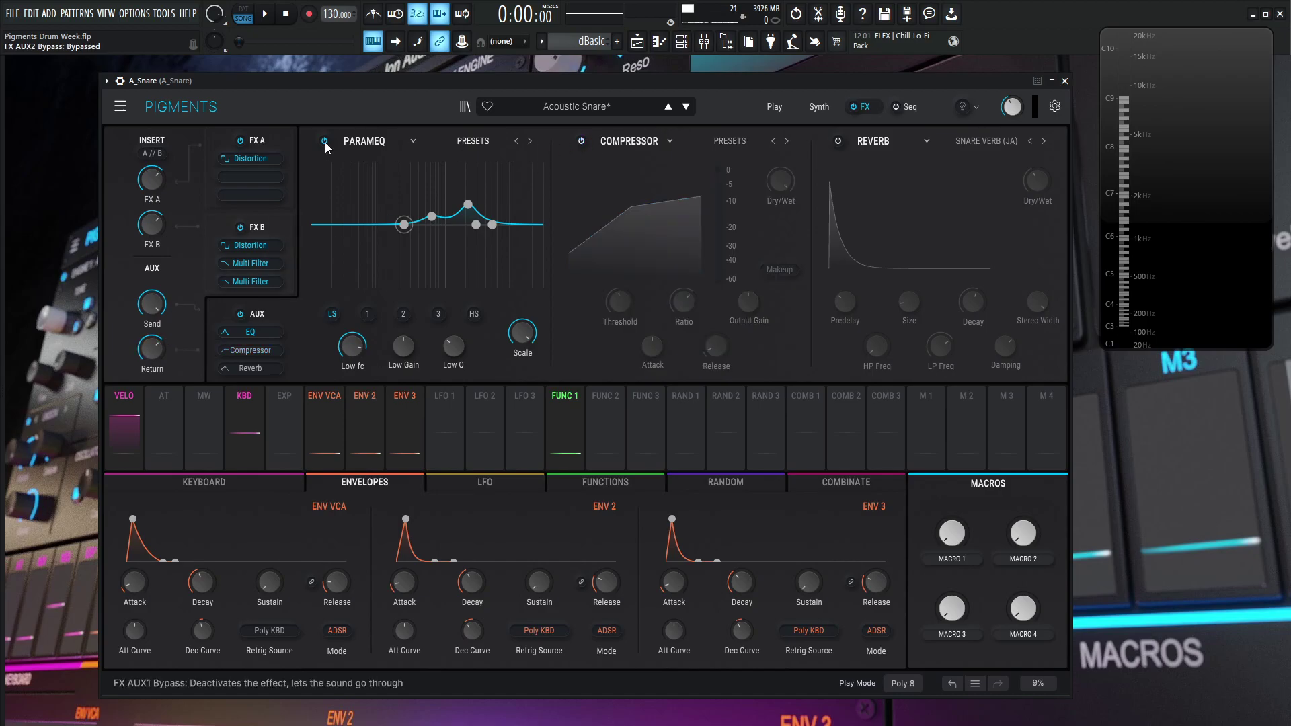
{"action": "left_click", "coordinate": [325, 141]}
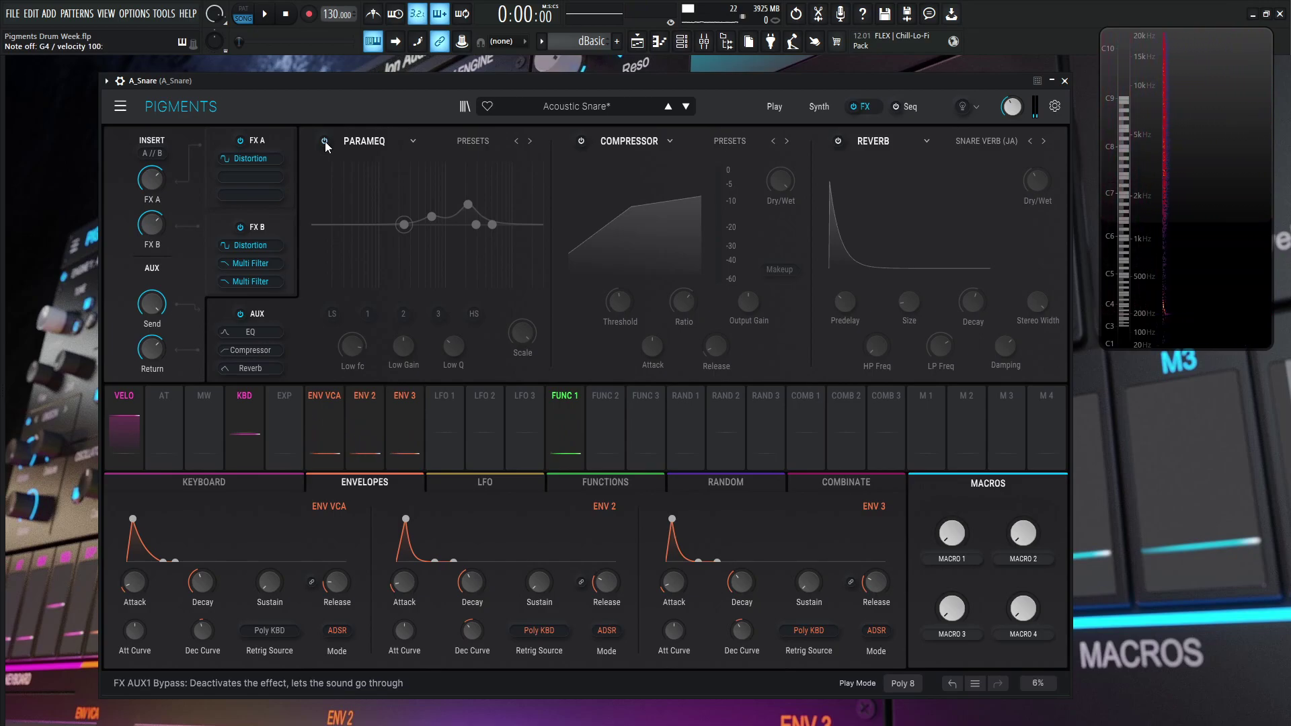
{"action": "left_click", "coordinate": [325, 142]}
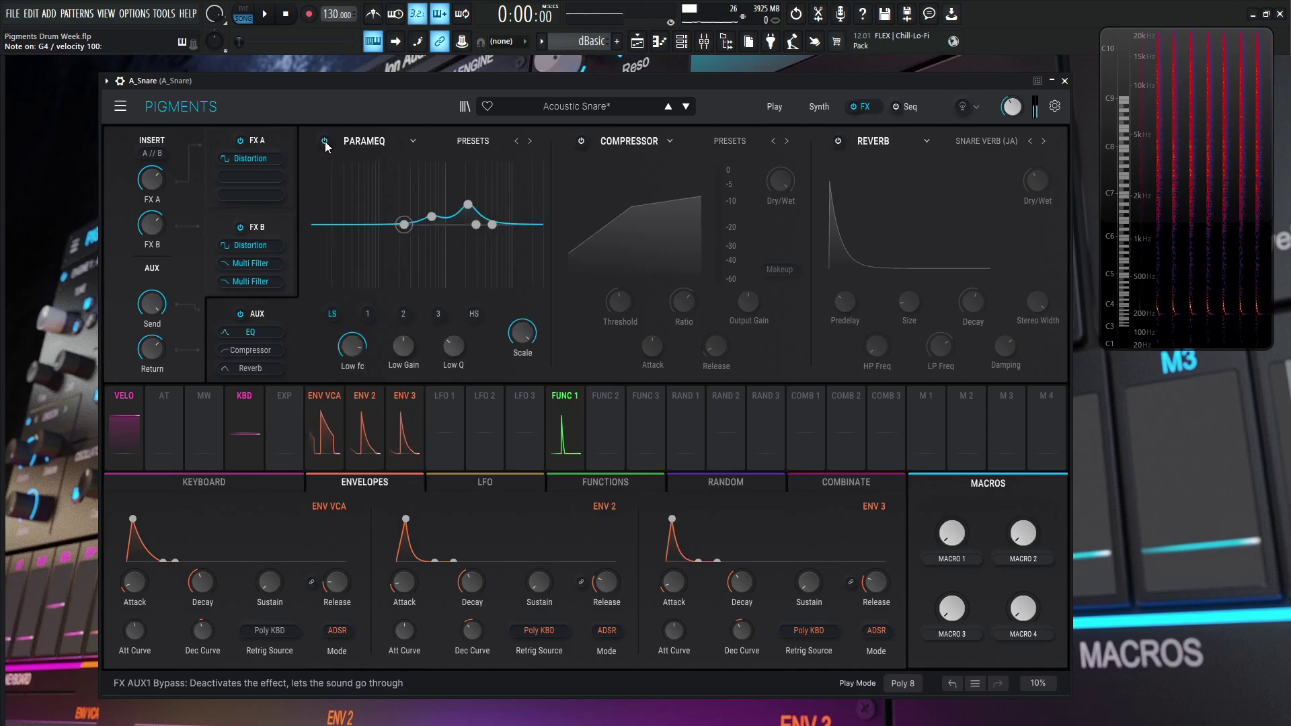
{"action": "left_click", "coordinate": [325, 141]}
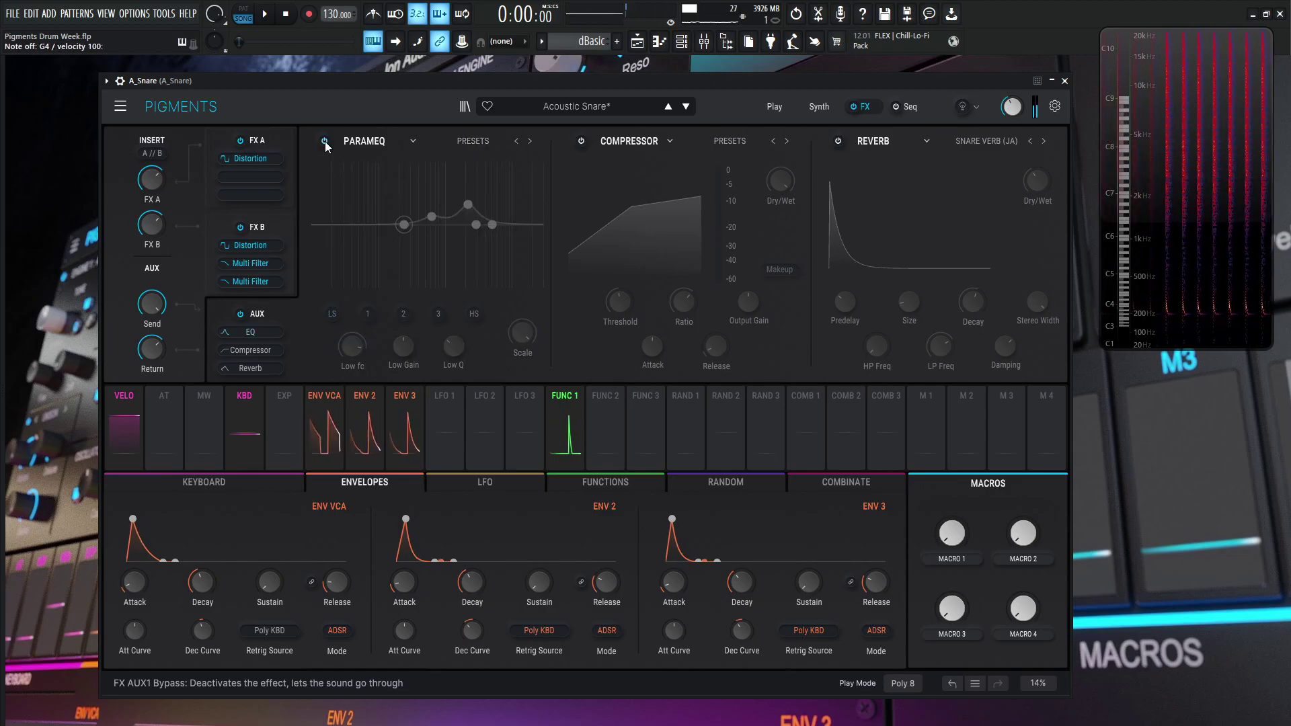
{"action": "left_click", "coordinate": [325, 141]}
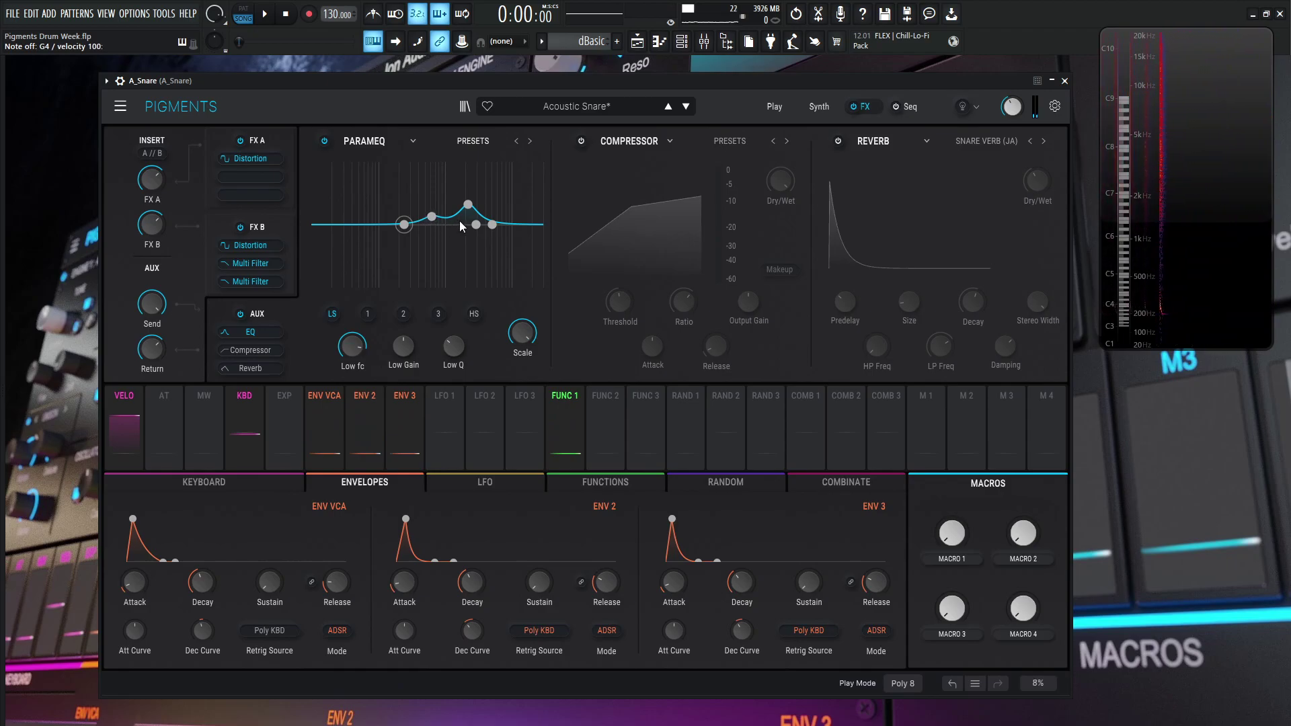
{"action": "left_click", "coordinate": [369, 314]}
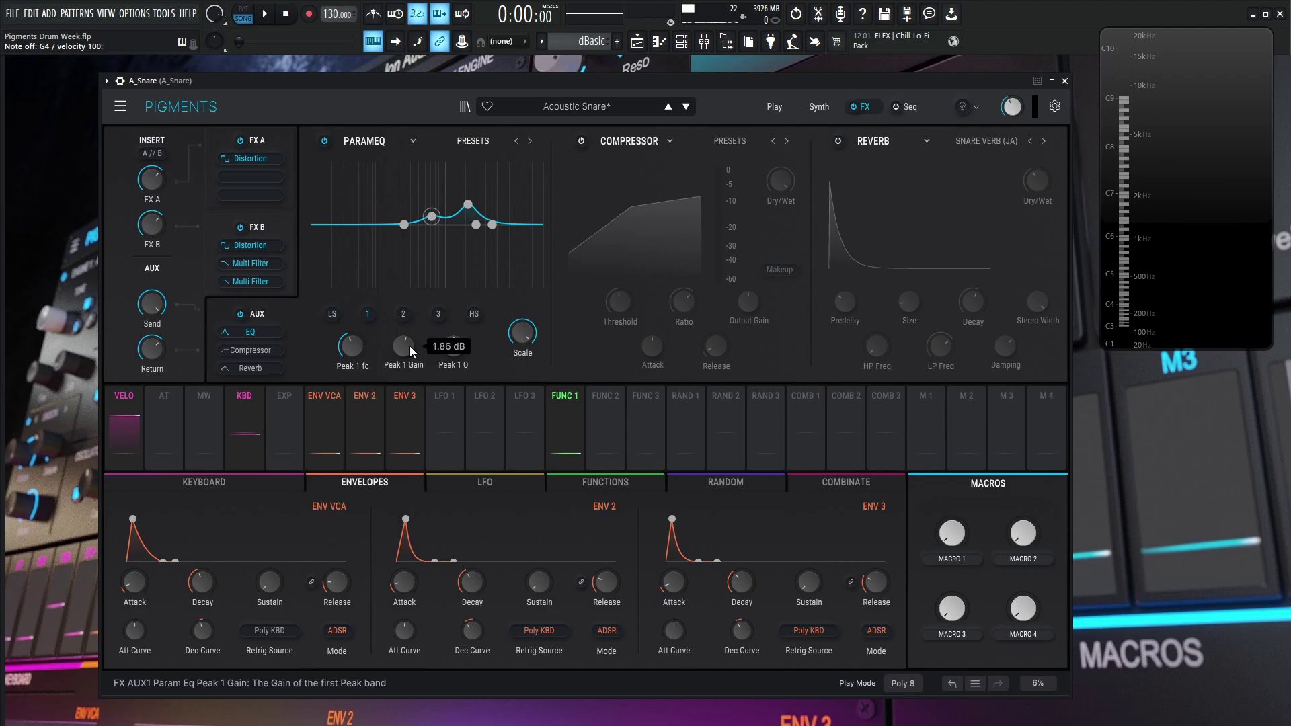
{"action": "mouse_move", "coordinate": [362, 350]}
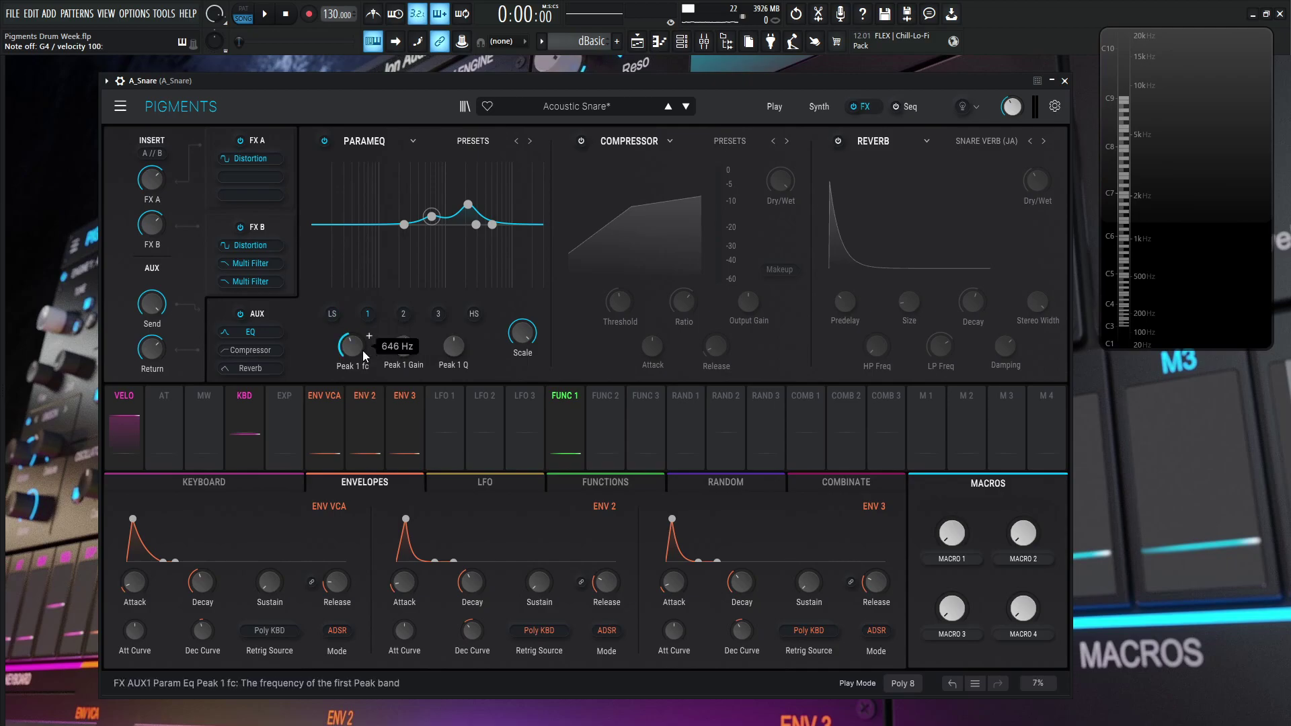
{"action": "left_click", "coordinate": [403, 314]}
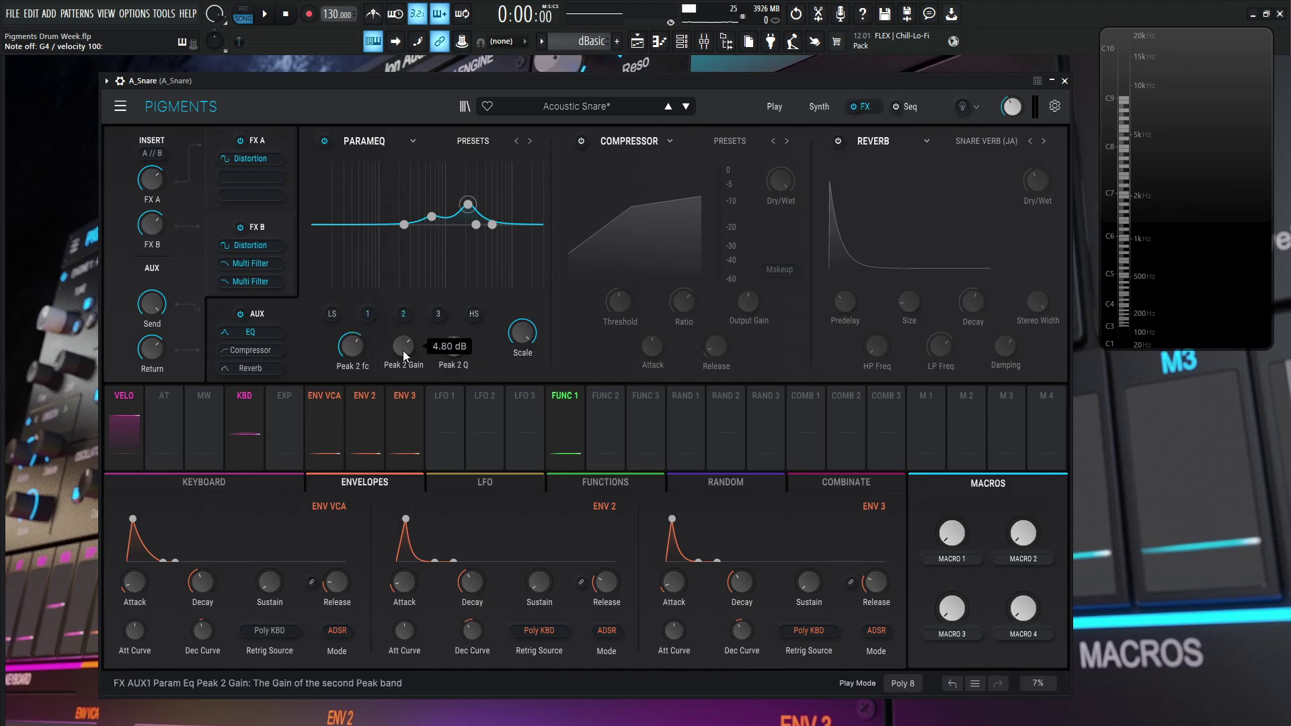
{"action": "mouse_move", "coordinate": [363, 354]}
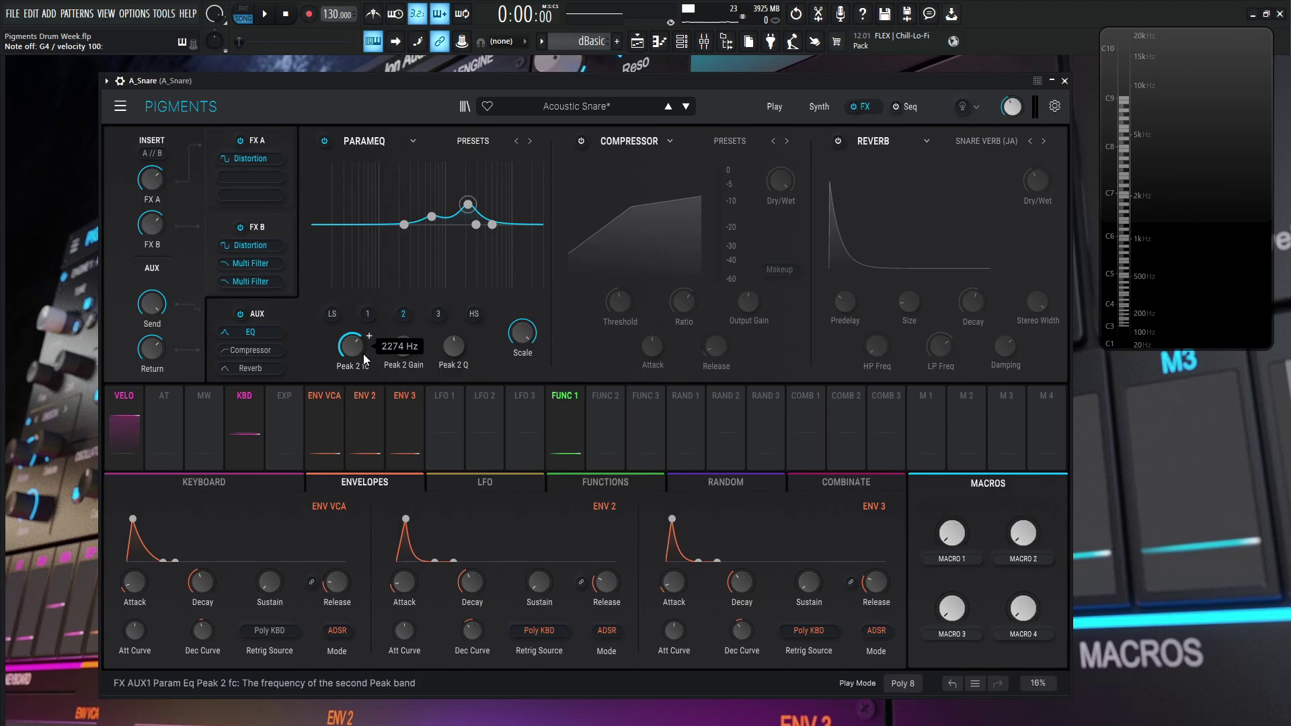
{"action": "left_click", "coordinate": [473, 314]}
{"action": "left_click", "coordinate": [440, 313]}
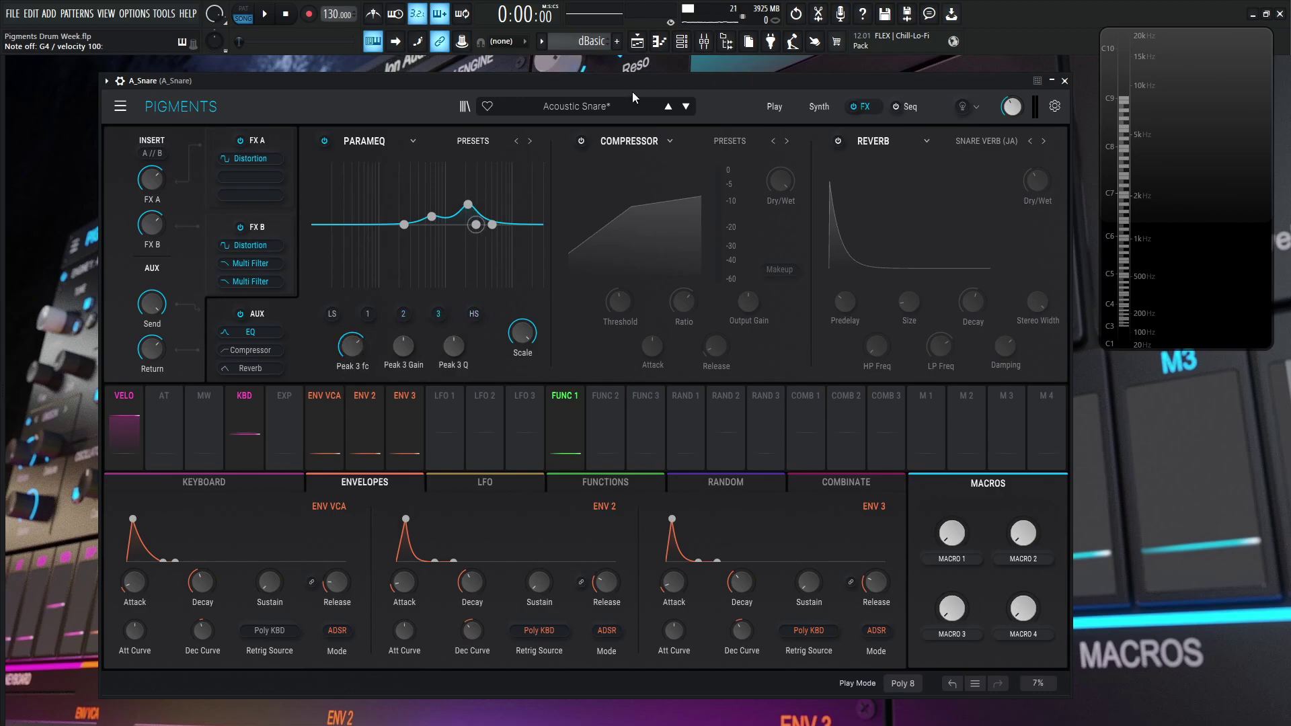
Leave the AUX Compressor active at -22.2 dB threshold, 4.96:1 ratio, 7.00 ms attack.
{"action": "left_click", "coordinate": [582, 141]}
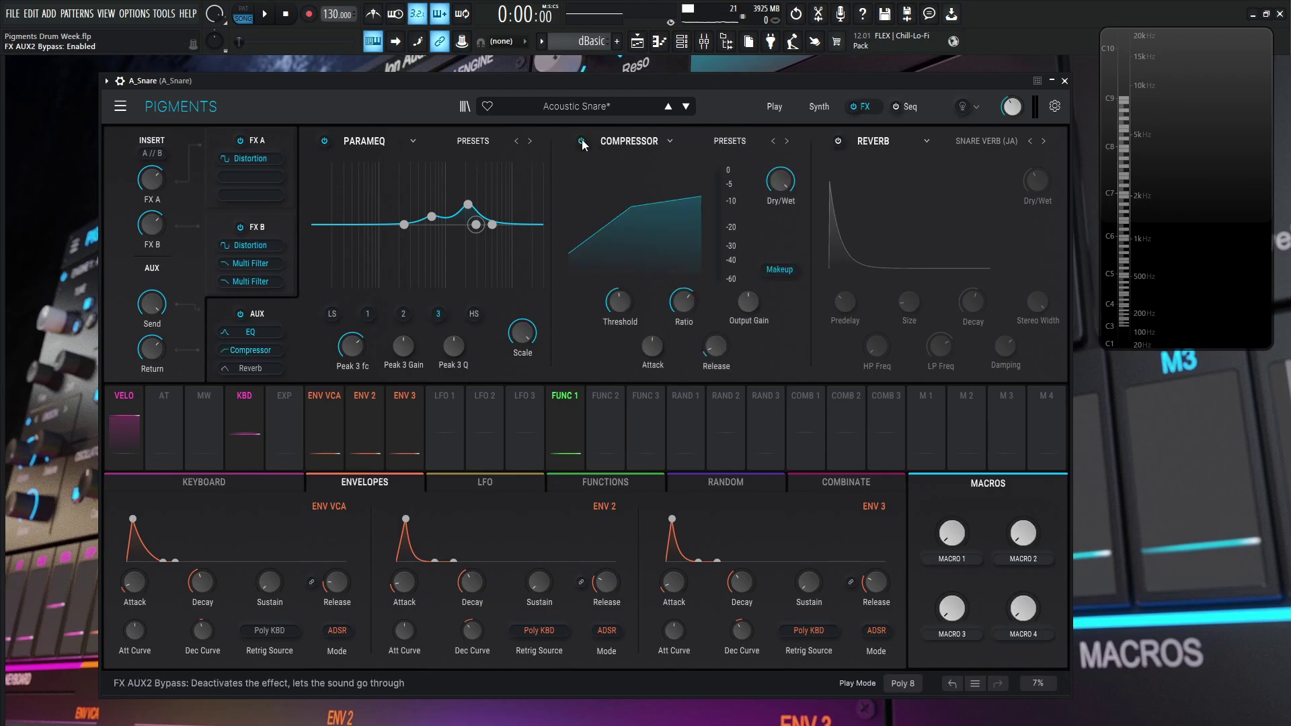
{"action": "left_click", "coordinate": [582, 142]}
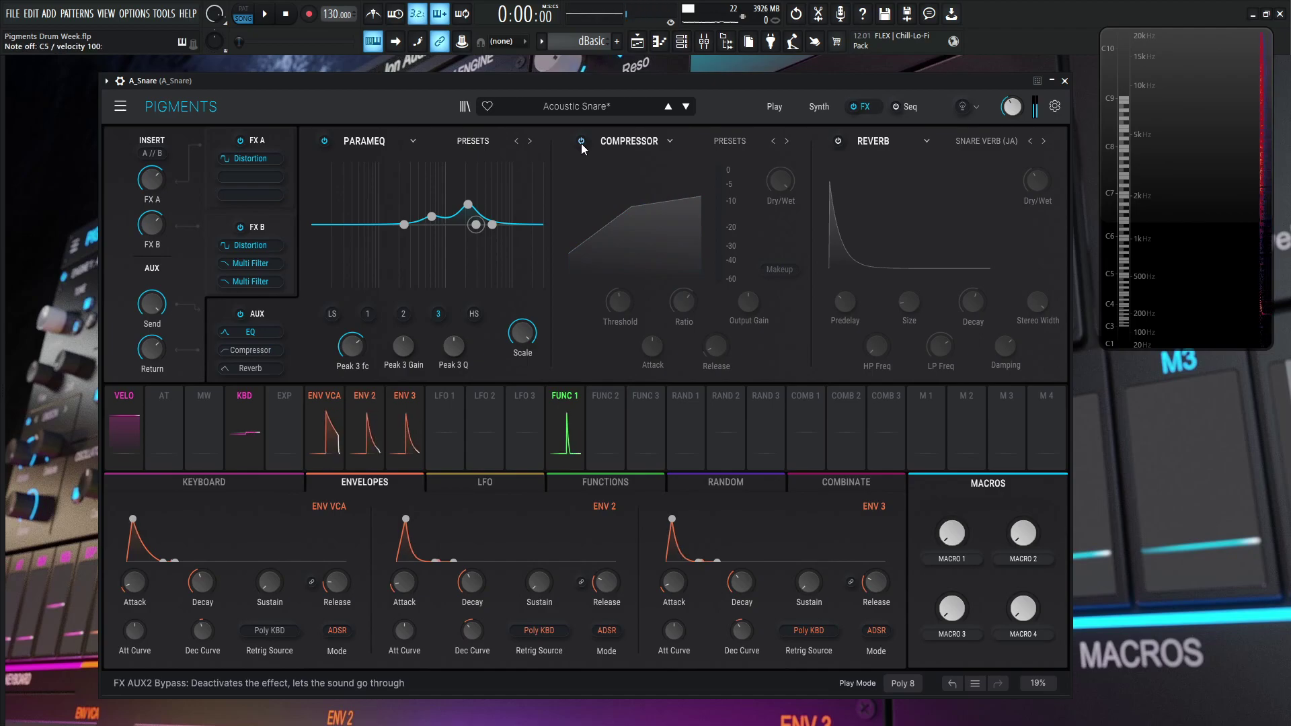
{"action": "left_click", "coordinate": [581, 141]}
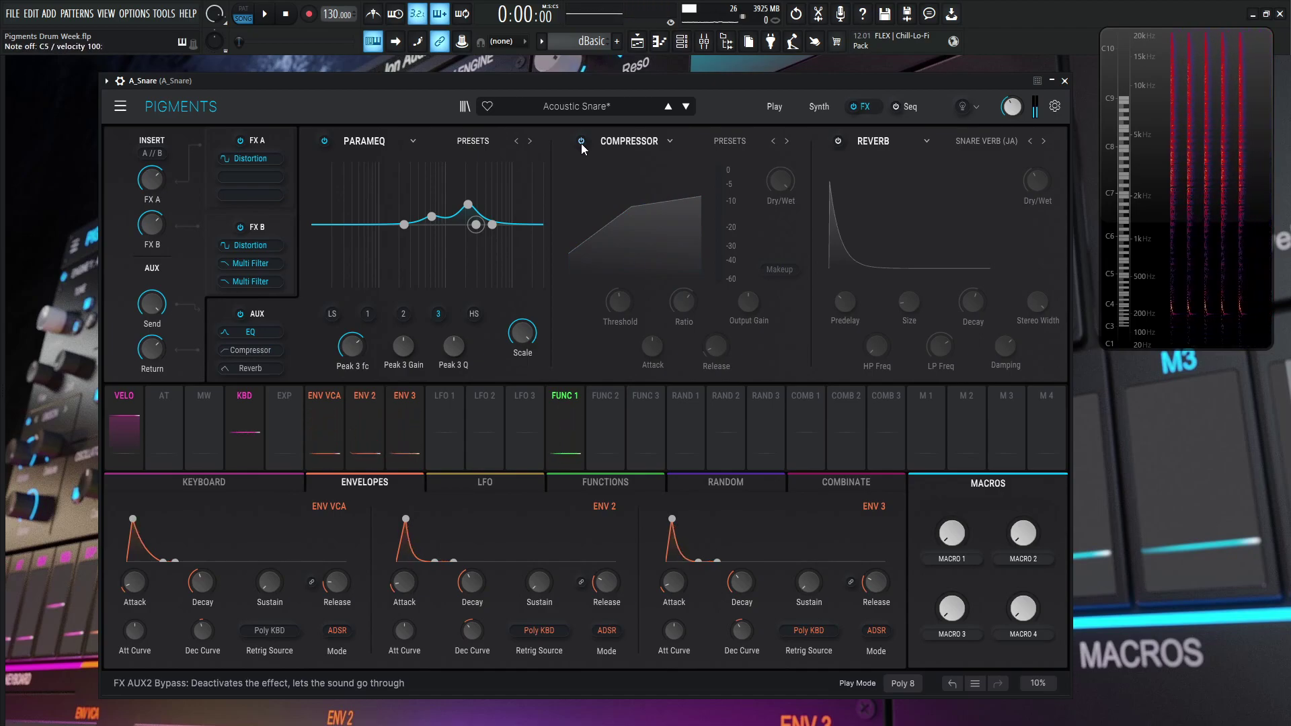
{"action": "left_click", "coordinate": [581, 141]}
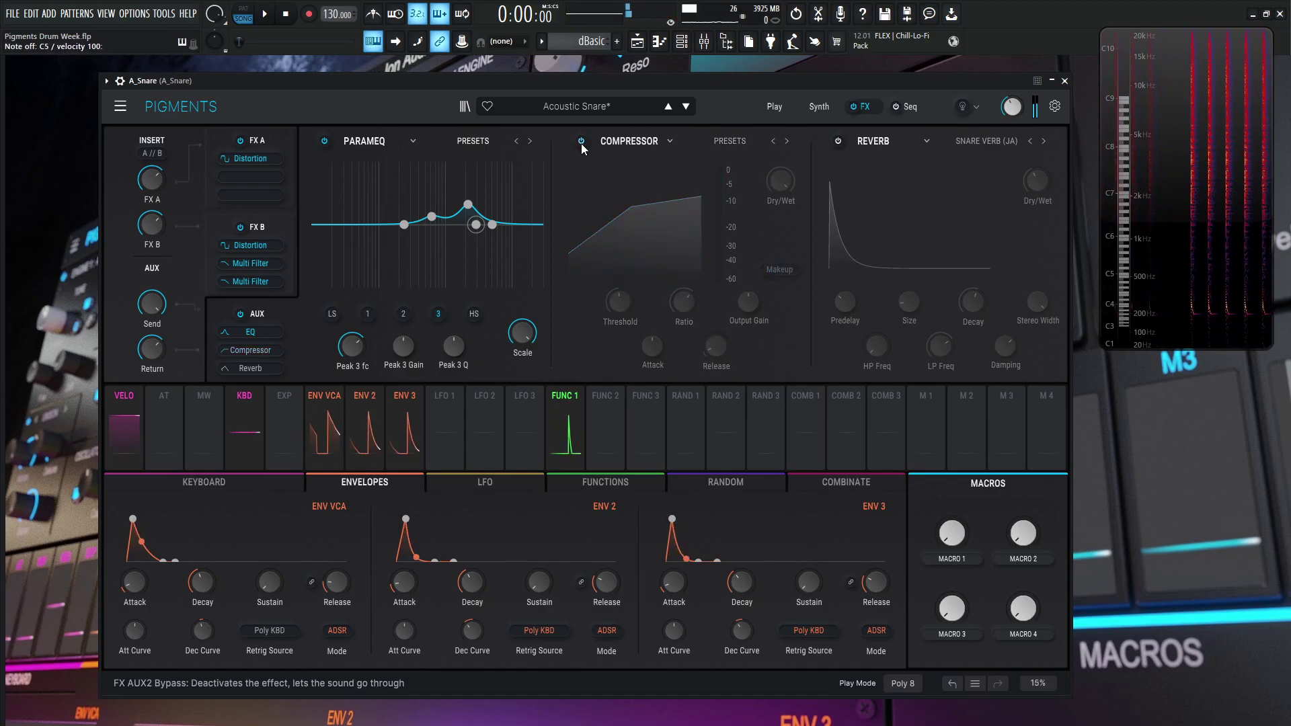
{"action": "left_click", "coordinate": [581, 142]}
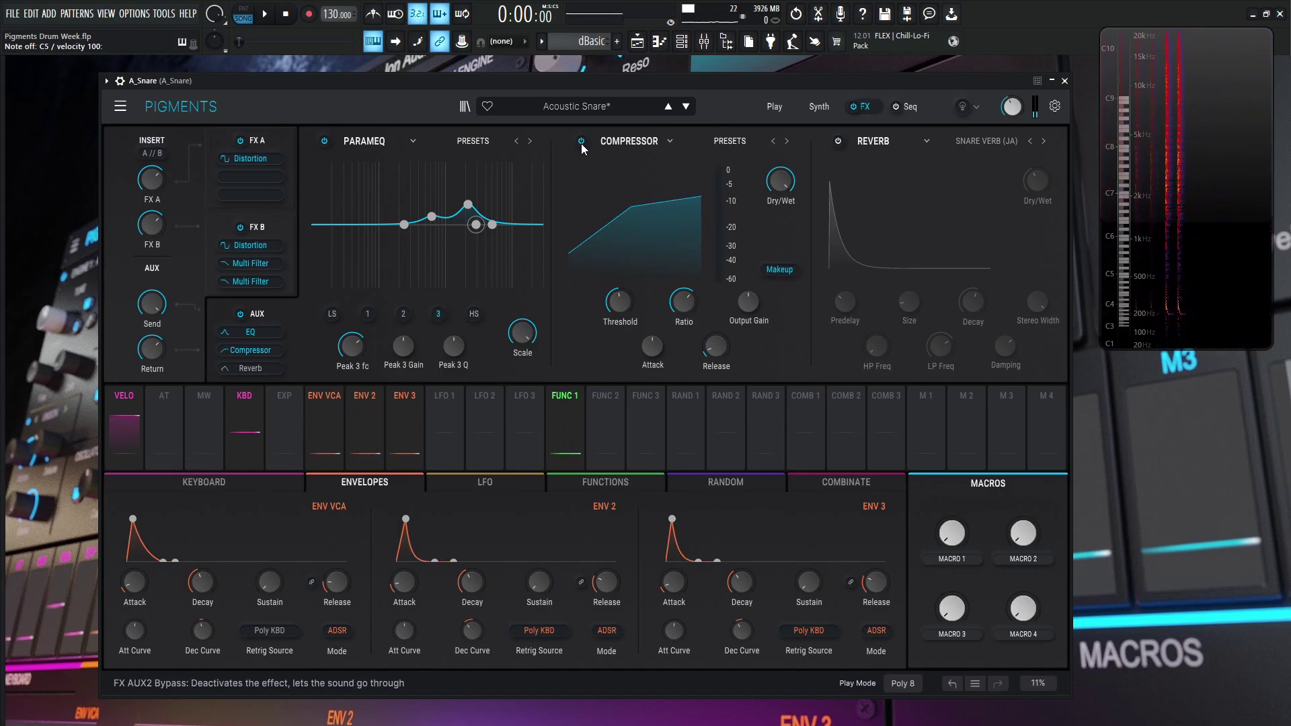
{"action": "mouse_move", "coordinate": [623, 310]}
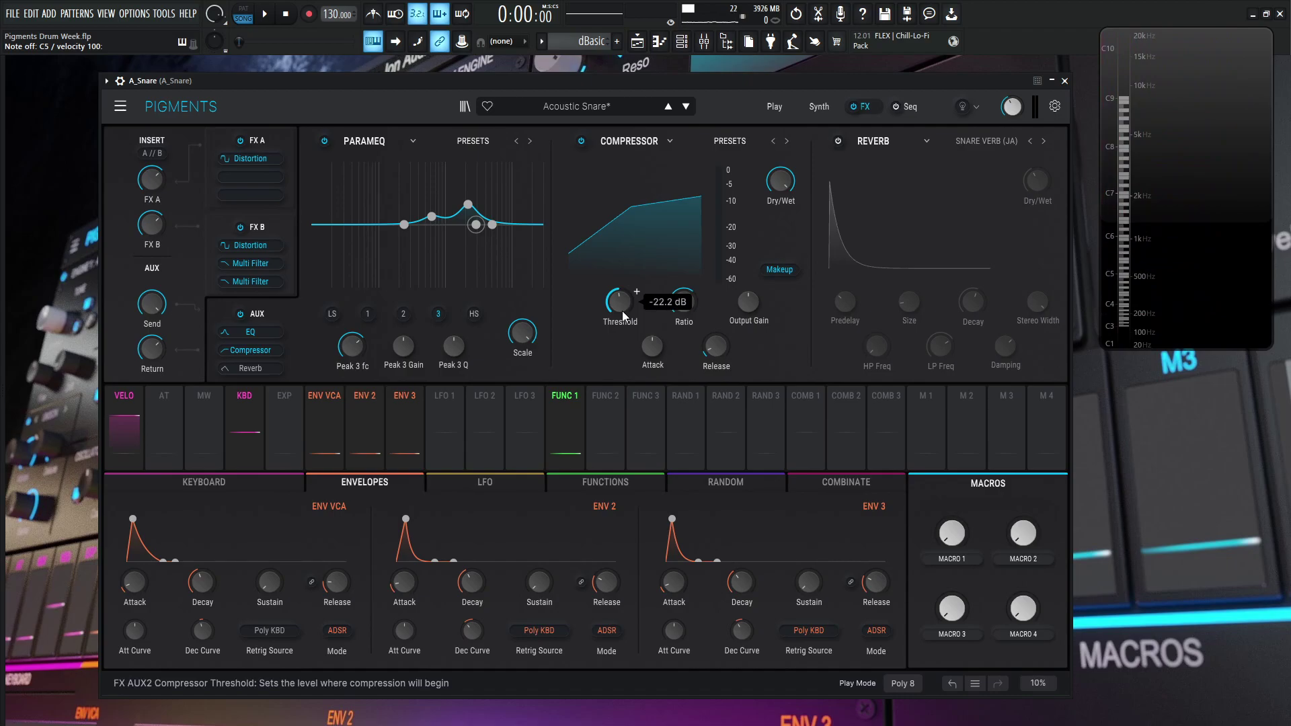
{"action": "mouse_move", "coordinate": [687, 310]}
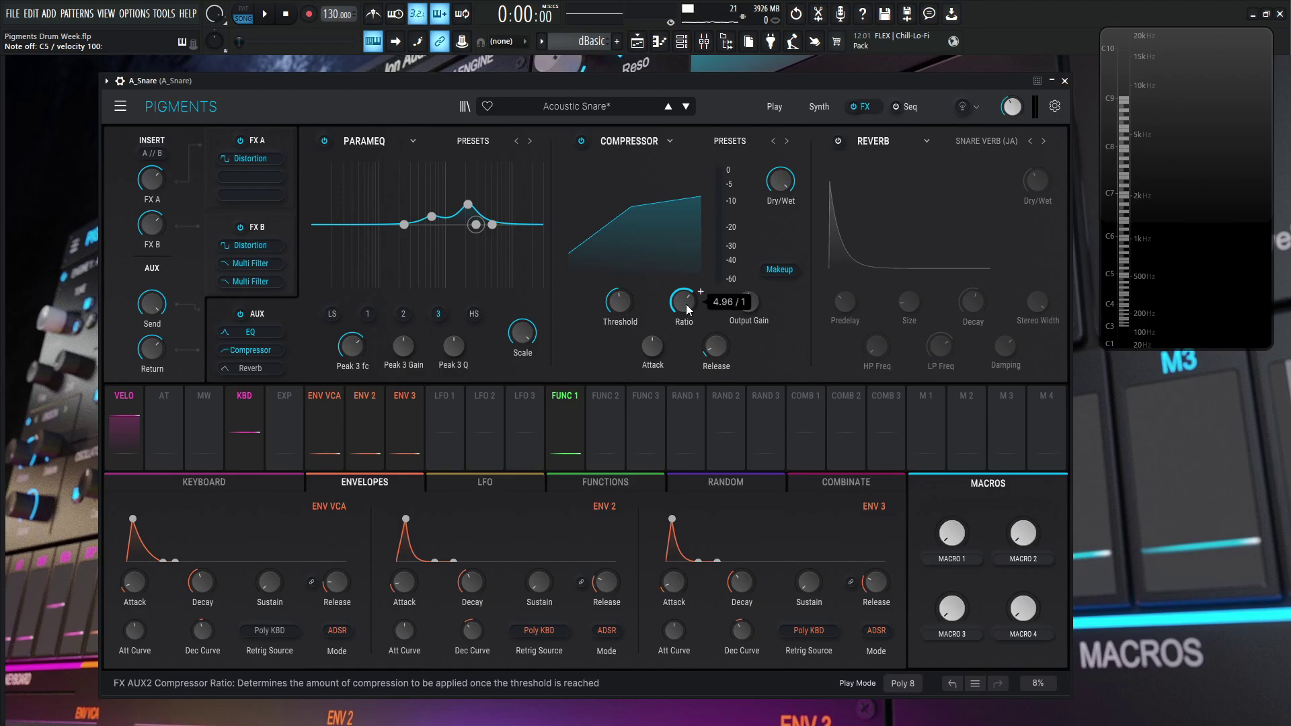
{"action": "mouse_move", "coordinate": [658, 357]}
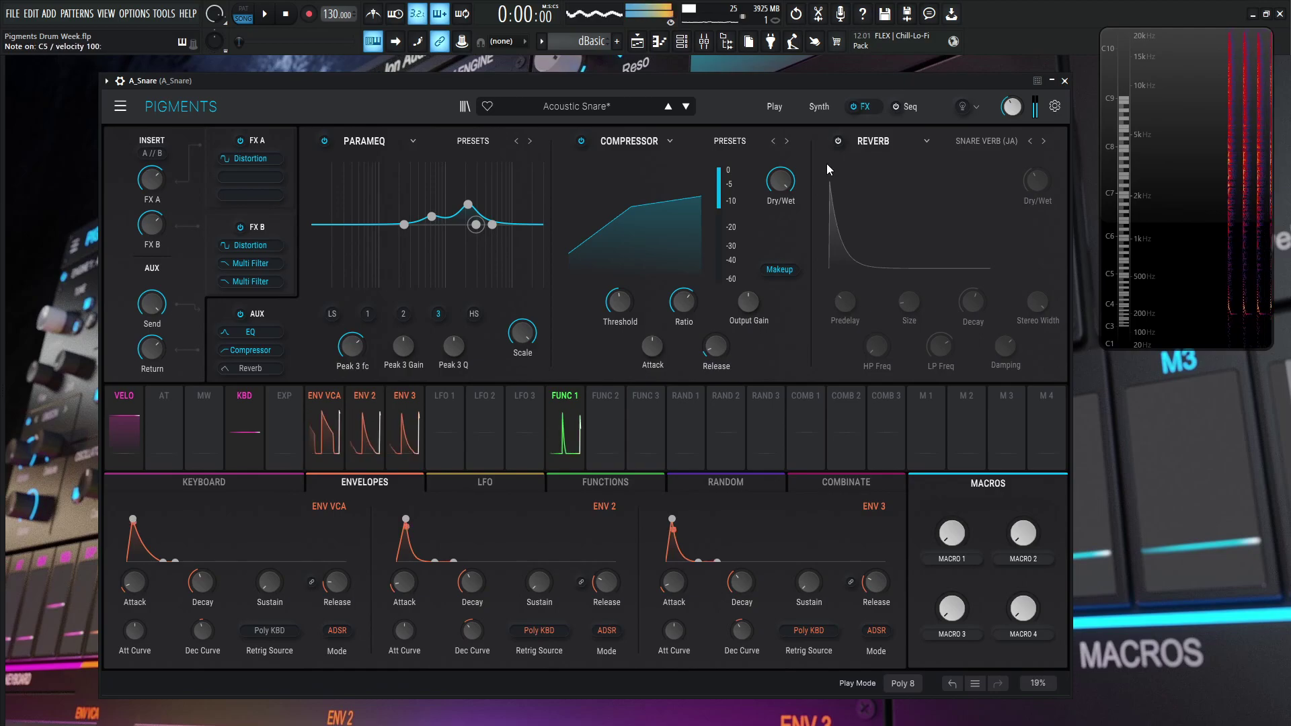
{"action": "left_click", "coordinate": [819, 106]}
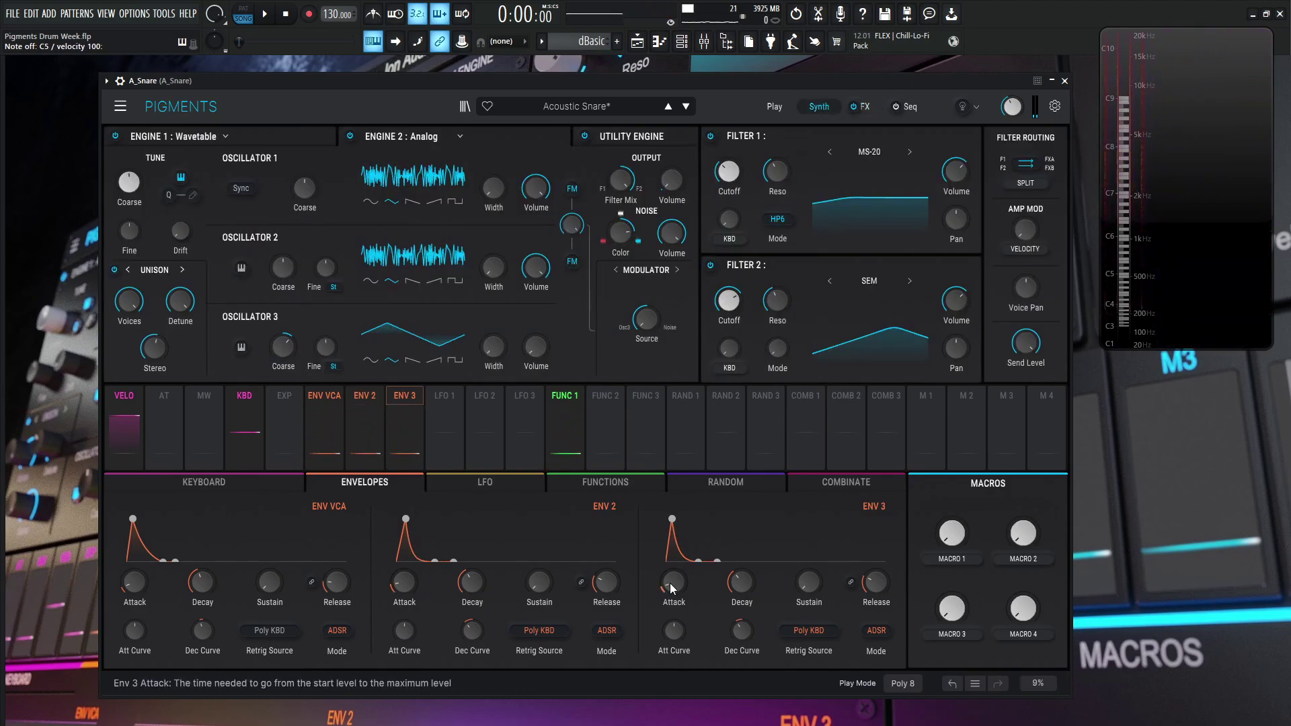
{"action": "mouse_move", "coordinate": [671, 583]}
{"action": "mouse_move", "coordinate": [400, 591]}
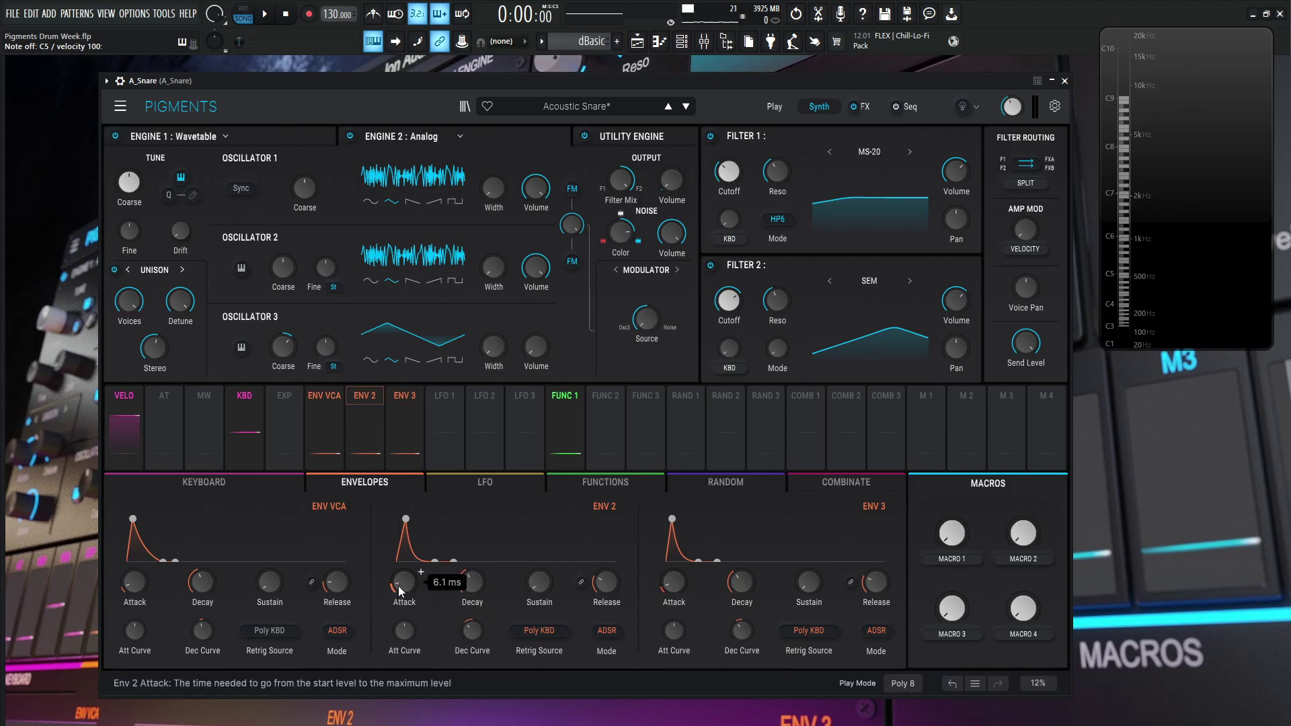
{"action": "left_click", "coordinate": [852, 108]}
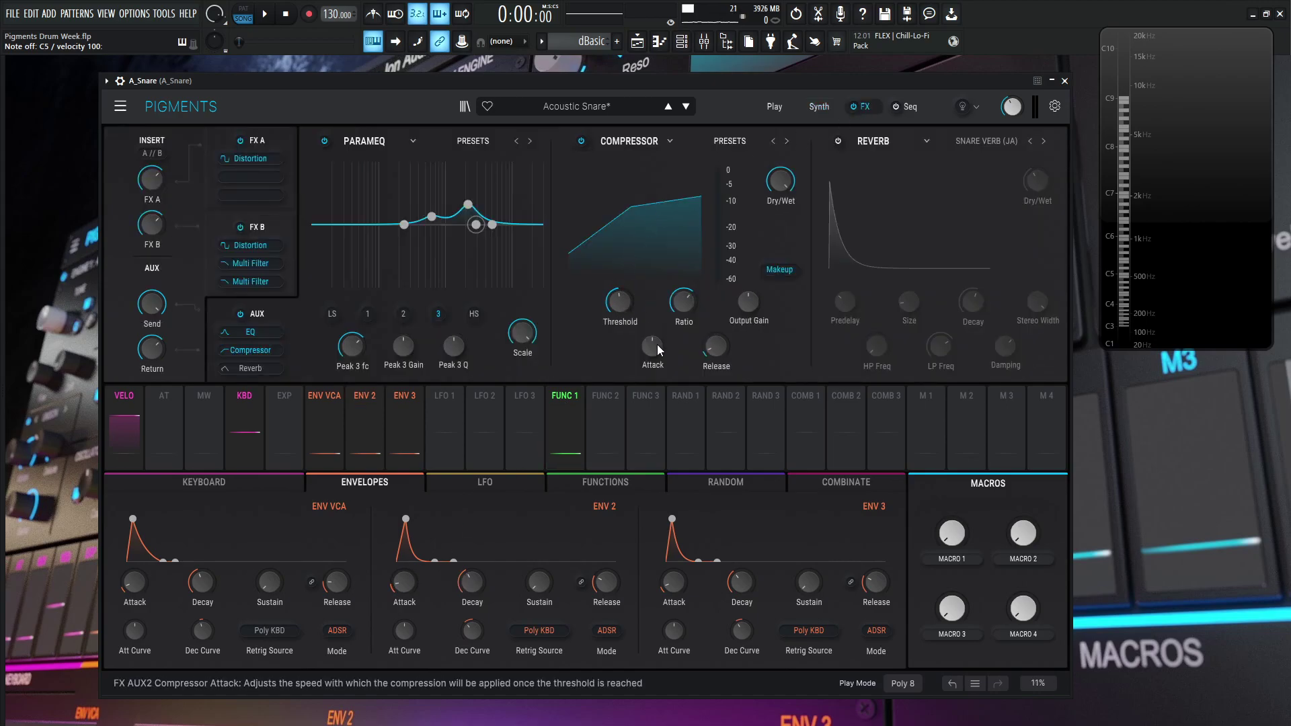
{"action": "mouse_move", "coordinate": [656, 345]}
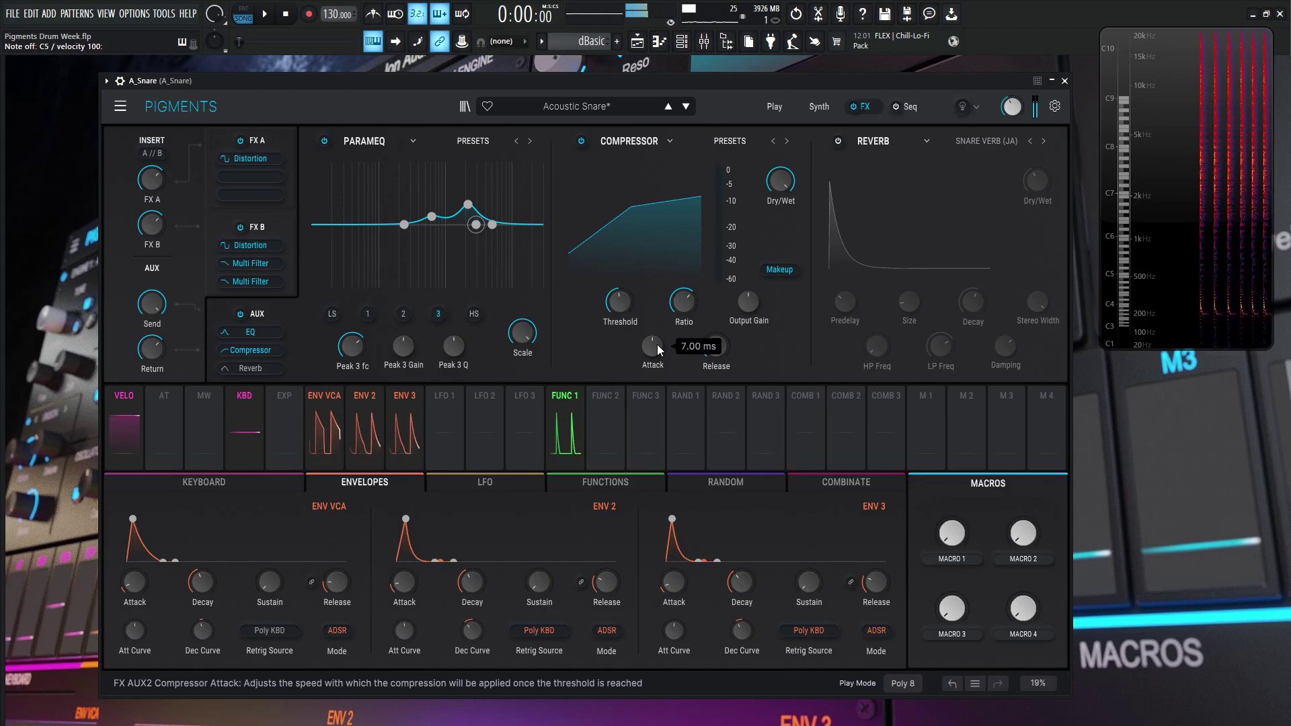
{"action": "mouse_move", "coordinate": [722, 348]}
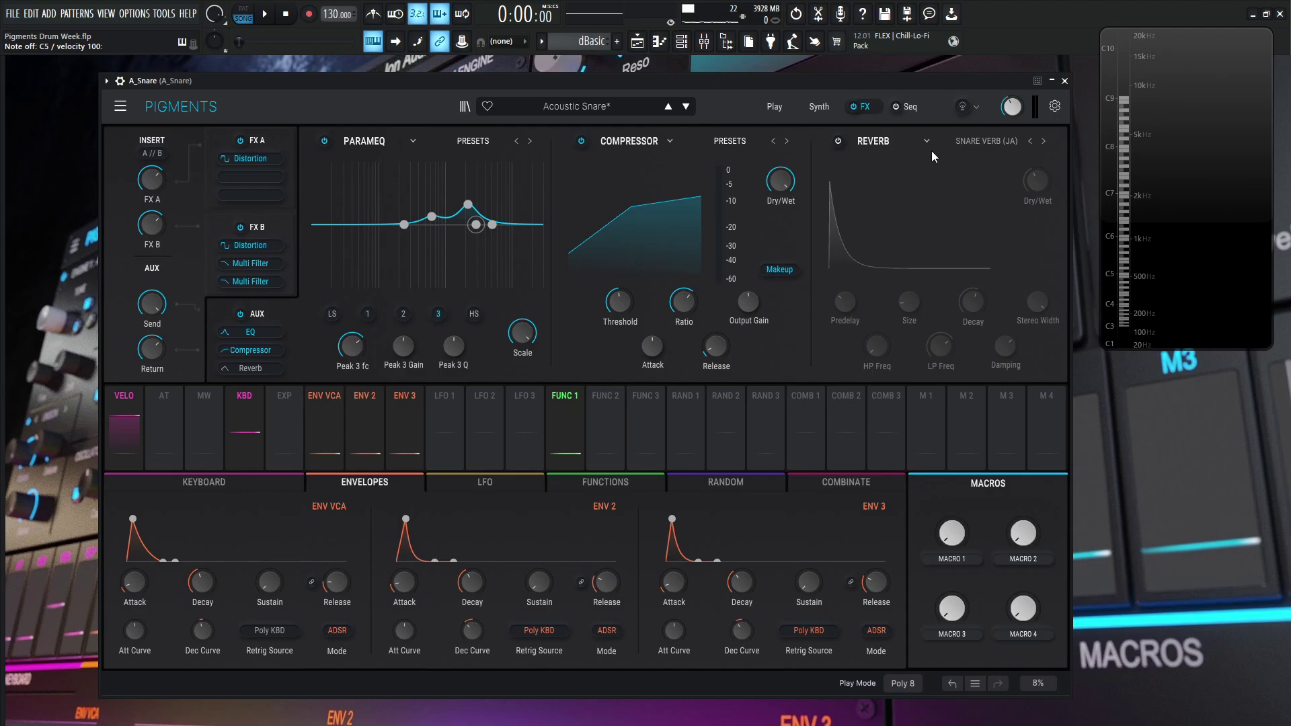
Enable the Snare Verb reverb, with LP Freq at 3592 Hz and Damping at 0.664.
{"action": "left_click", "coordinate": [838, 142]}
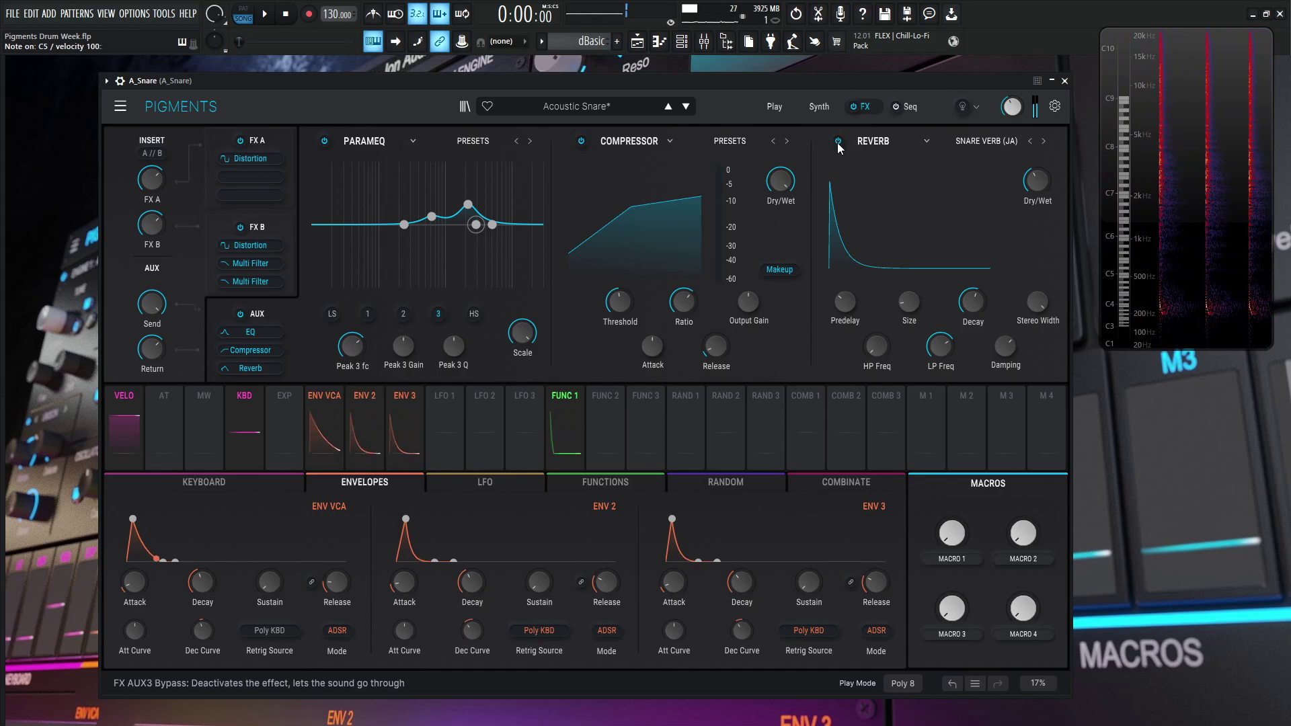
{"action": "mouse_move", "coordinate": [843, 307]}
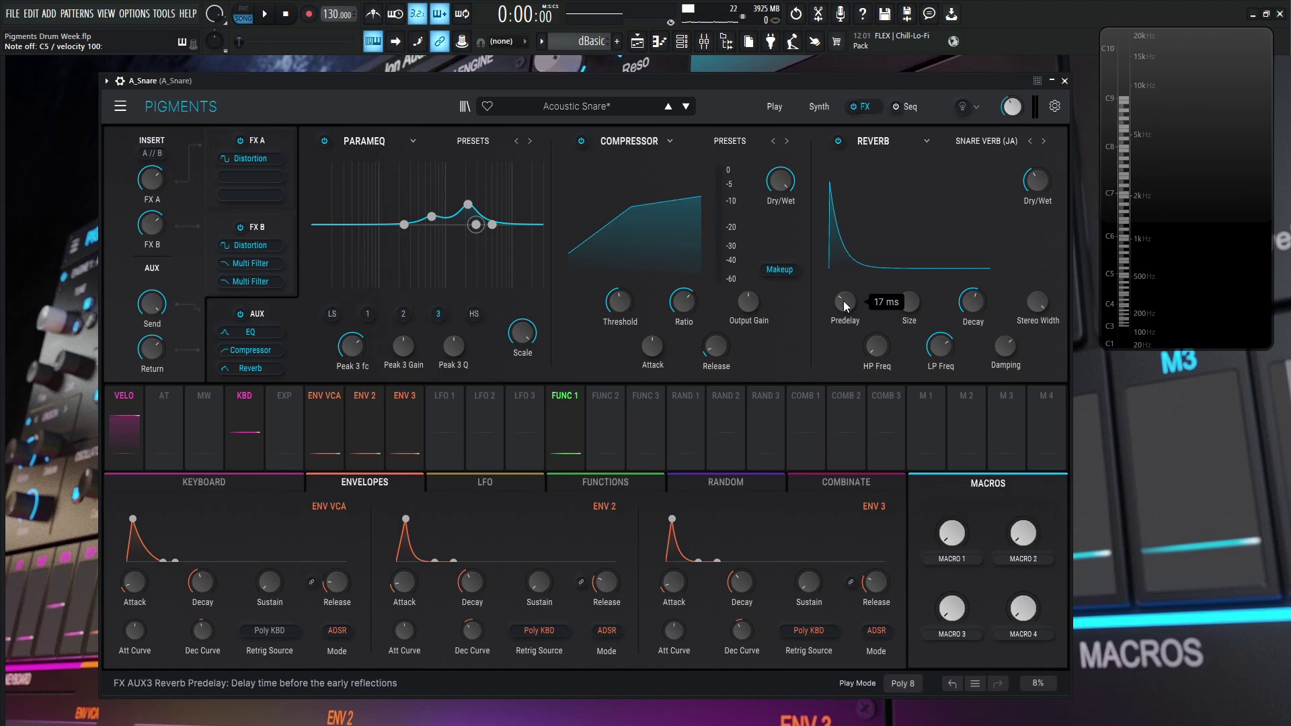
{"action": "mouse_move", "coordinate": [911, 305]}
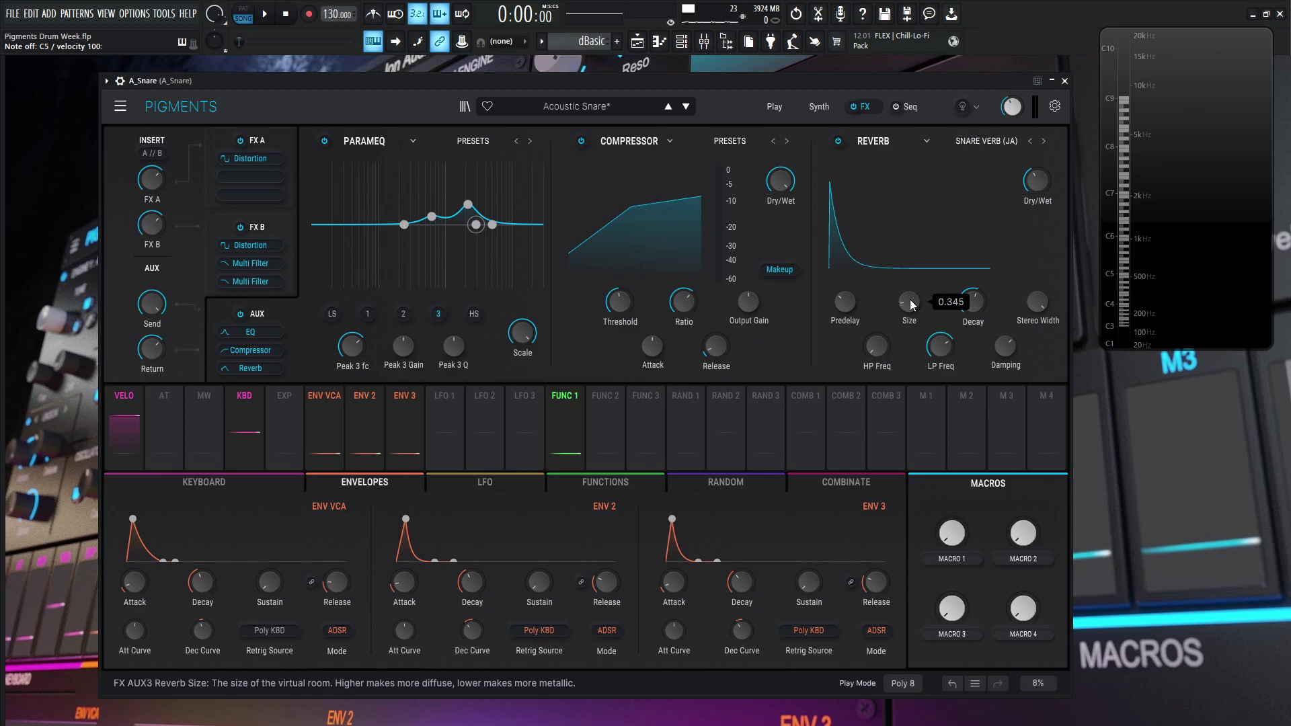
{"action": "mouse_move", "coordinate": [979, 305]}
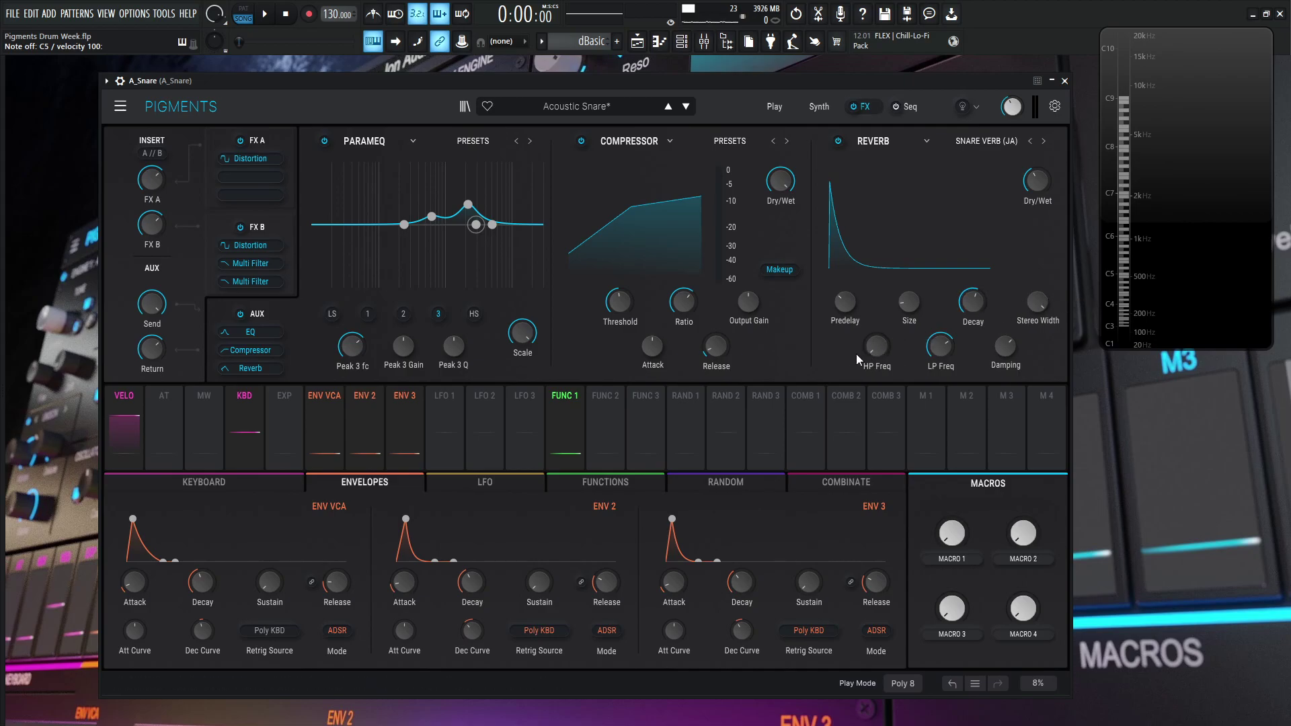
{"action": "mouse_move", "coordinate": [946, 355]}
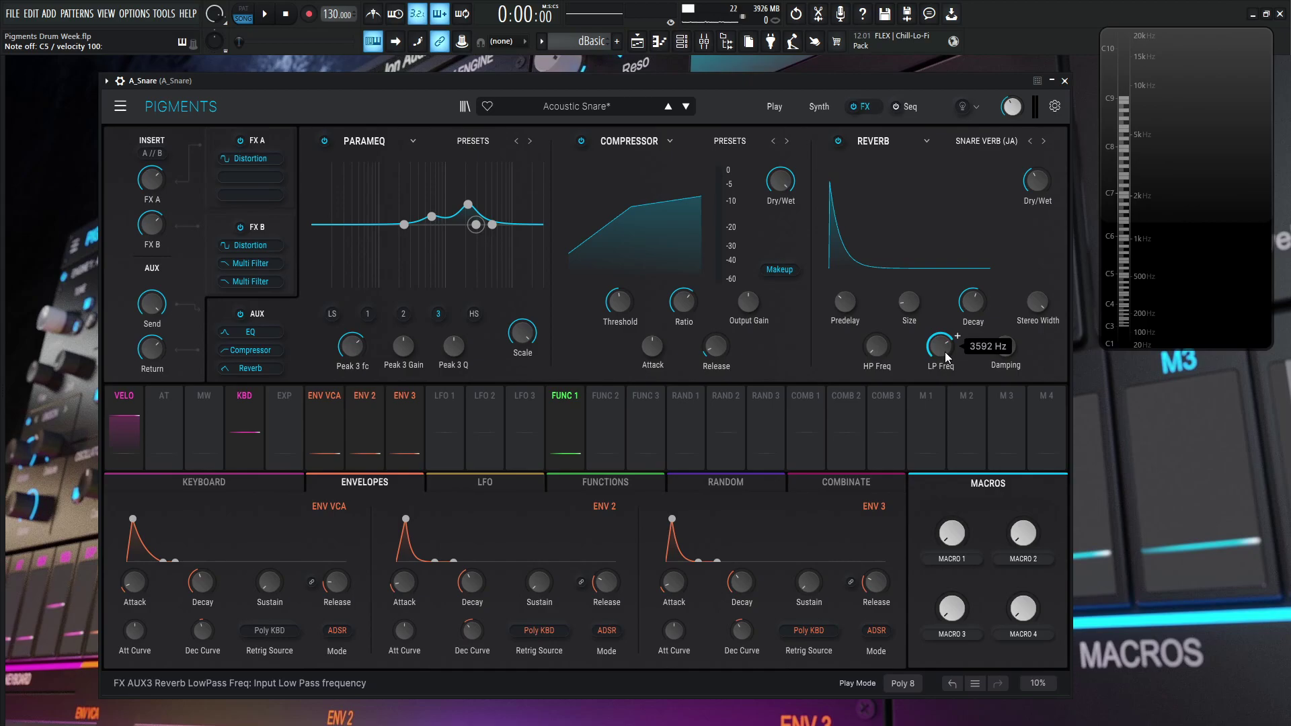
{"action": "mouse_move", "coordinate": [1005, 351]}
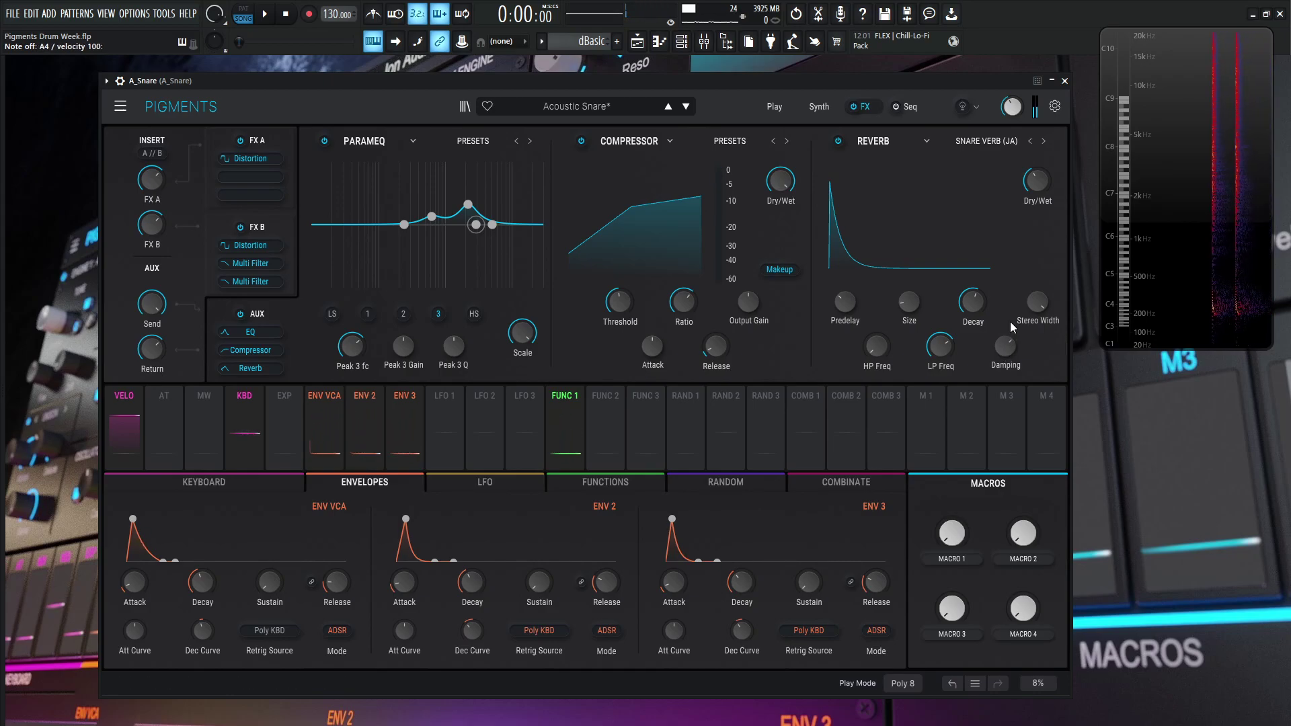
Lower the reverb Dry/Wet mix from 40 % to 16 % and return to the Synth page.
{"action": "mouse_move", "coordinate": [1038, 182]}
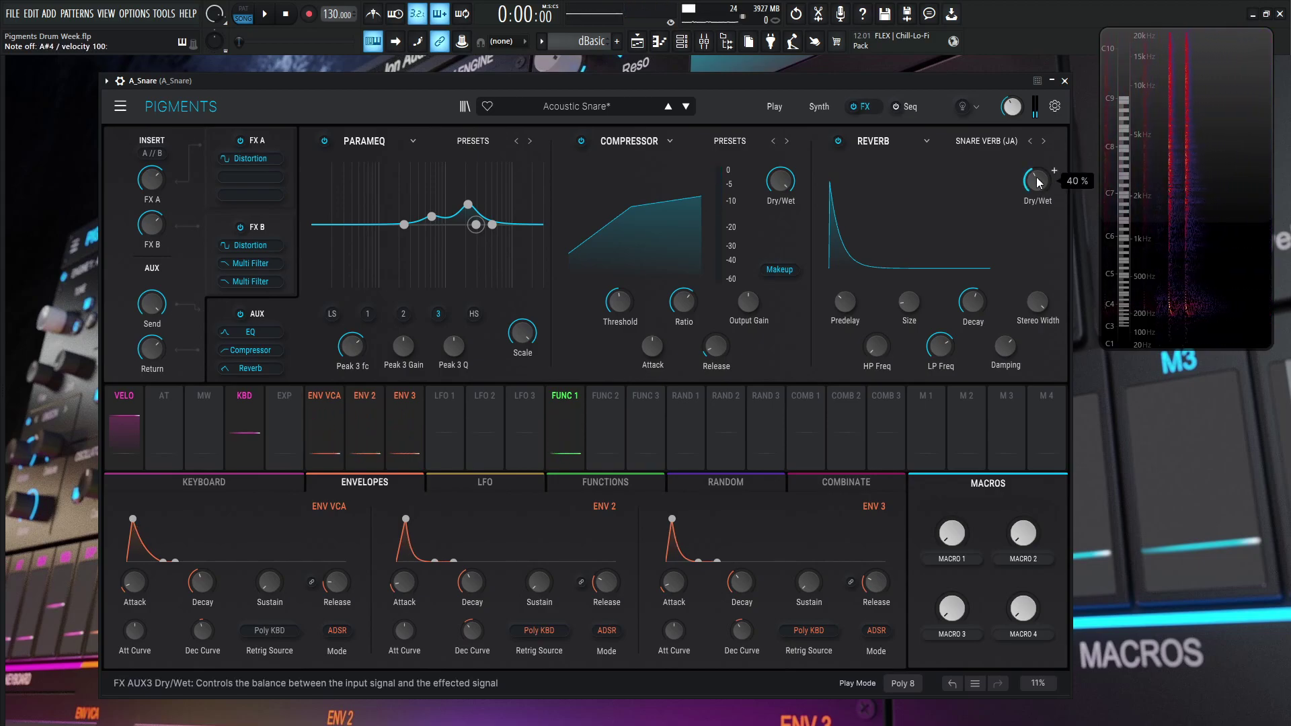
{"action": "mouse_move", "coordinate": [1038, 183]}
{"action": "left_mouse_down"}
{"action": "mouse_move", "coordinate": [1037, 208]}
{"action": "mouse_move", "coordinate": [1039, 117]}
{"action": "mouse_move", "coordinate": [1040, 183]}
{"action": "left_mouse_up"}
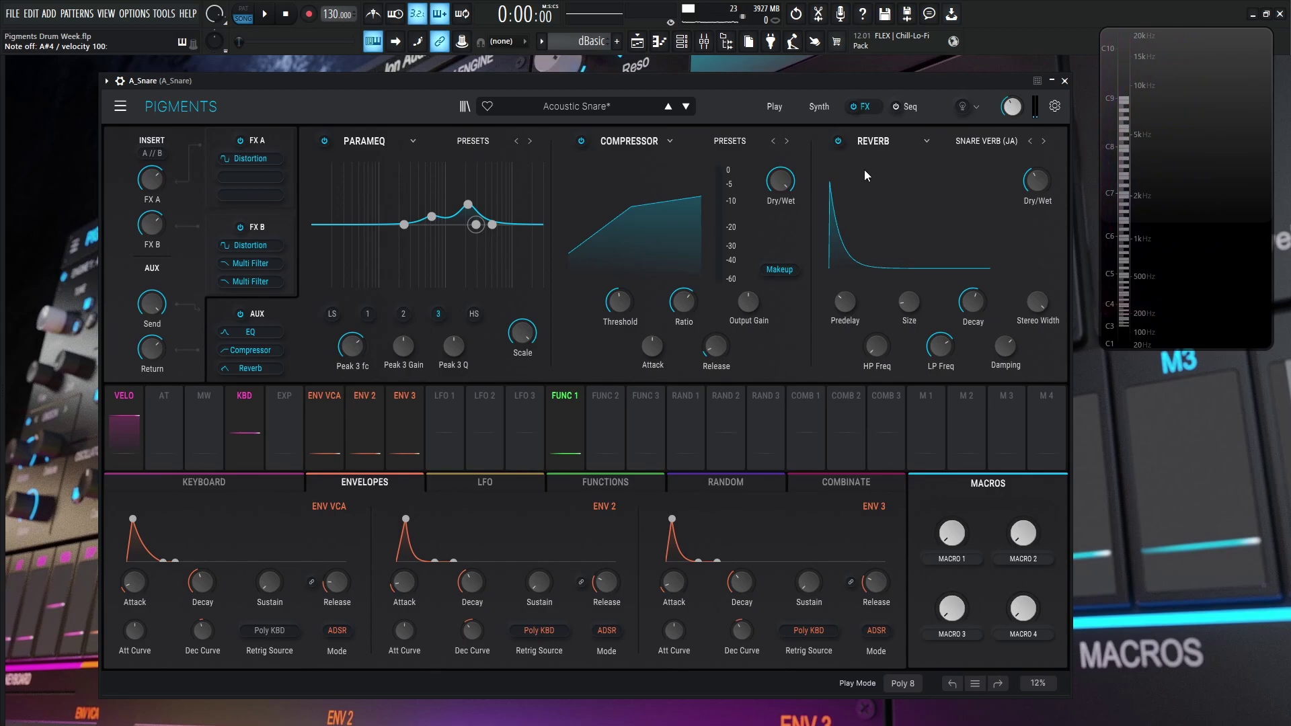
{"action": "left_click", "coordinate": [819, 107]}
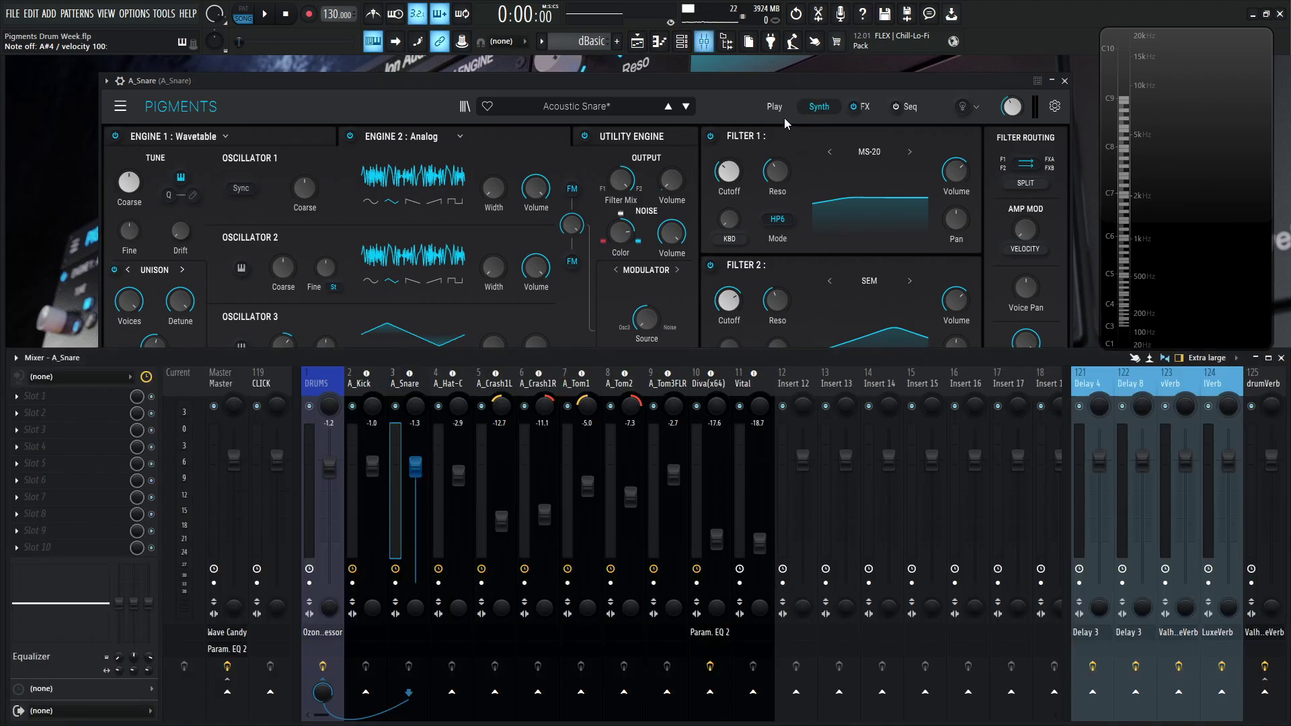
Play the song, lift the A_Snare mixer fader to -0.4 dB, then stop playback.
{"action": "key", "text": "space"}
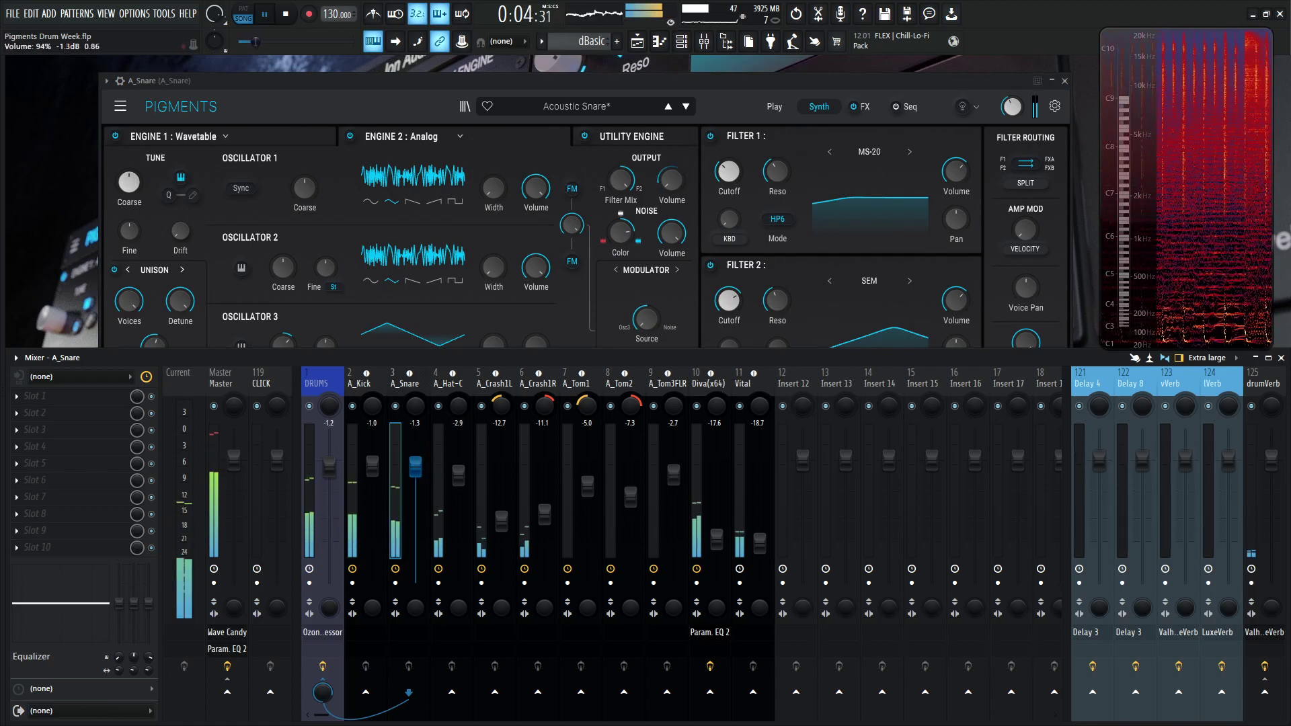
{"action": "left_click_drag", "start_coordinate": [415, 466], "coordinate": [415, 462]}
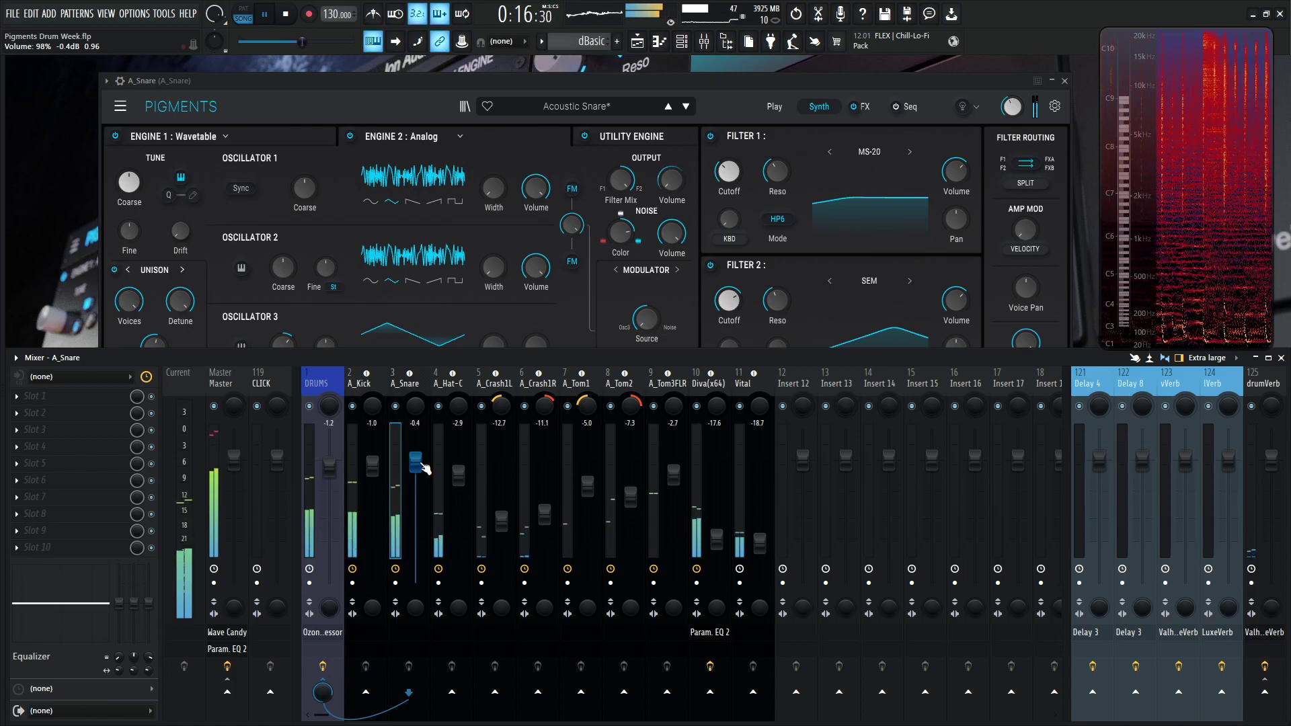
{"action": "key", "text": "space"}
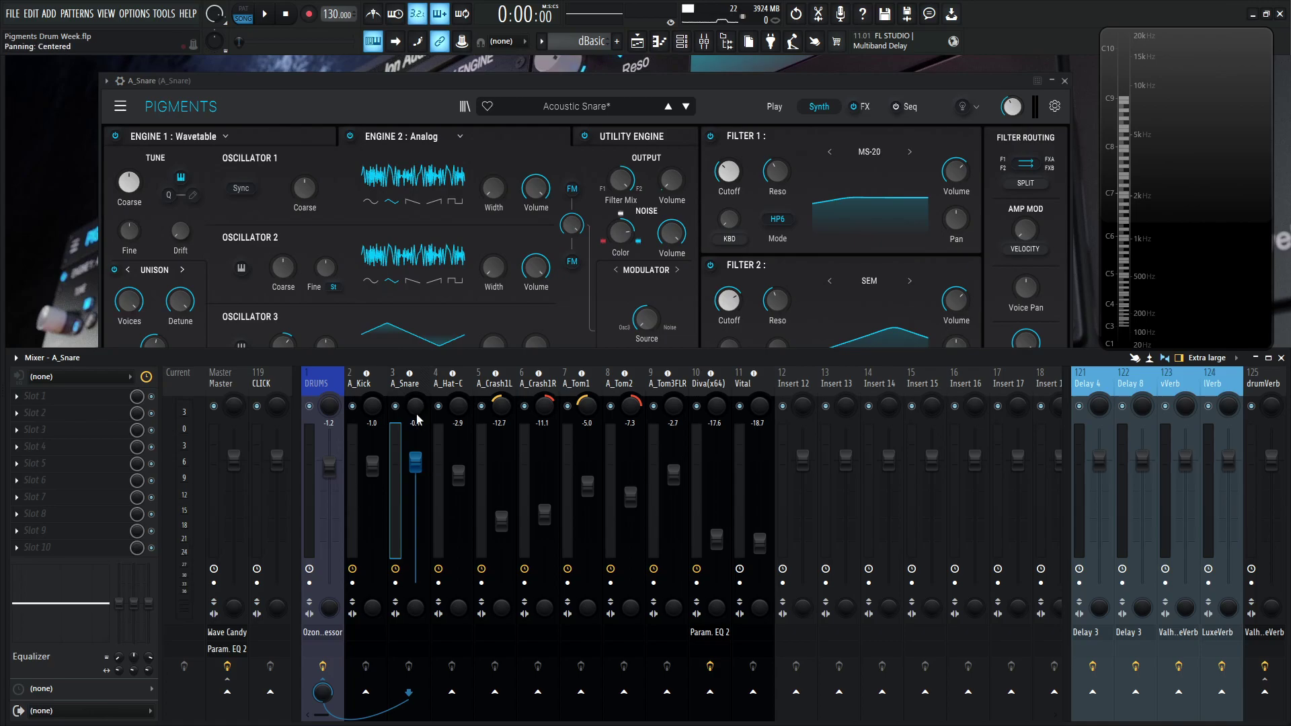
Close the FL mixer, view the Utility Engine noise layers, then show the FX page's AUX chain.
{"action": "left_click", "coordinate": [743, 101]}
{"action": "key", "text": "F9"}
{"action": "key", "text": "F9"}
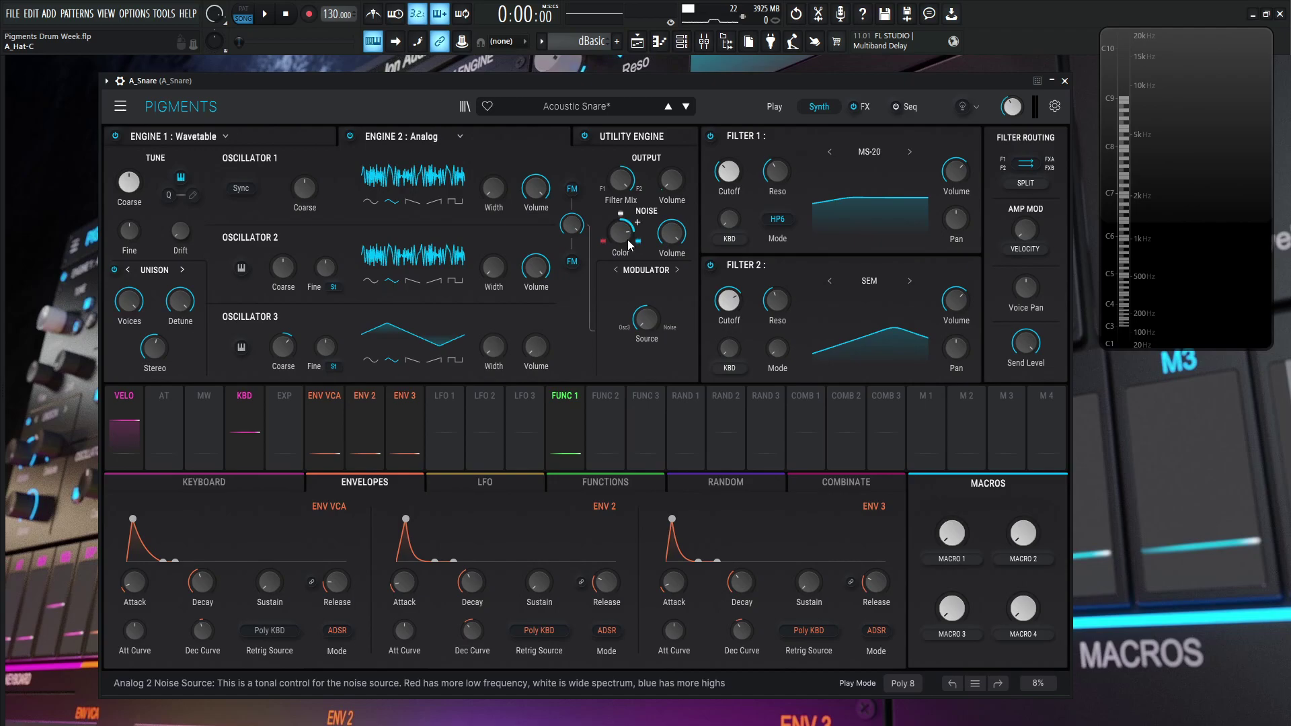
{"action": "left_click", "coordinate": [576, 168]}
{"action": "mouse_move", "coordinate": [506, 187]}
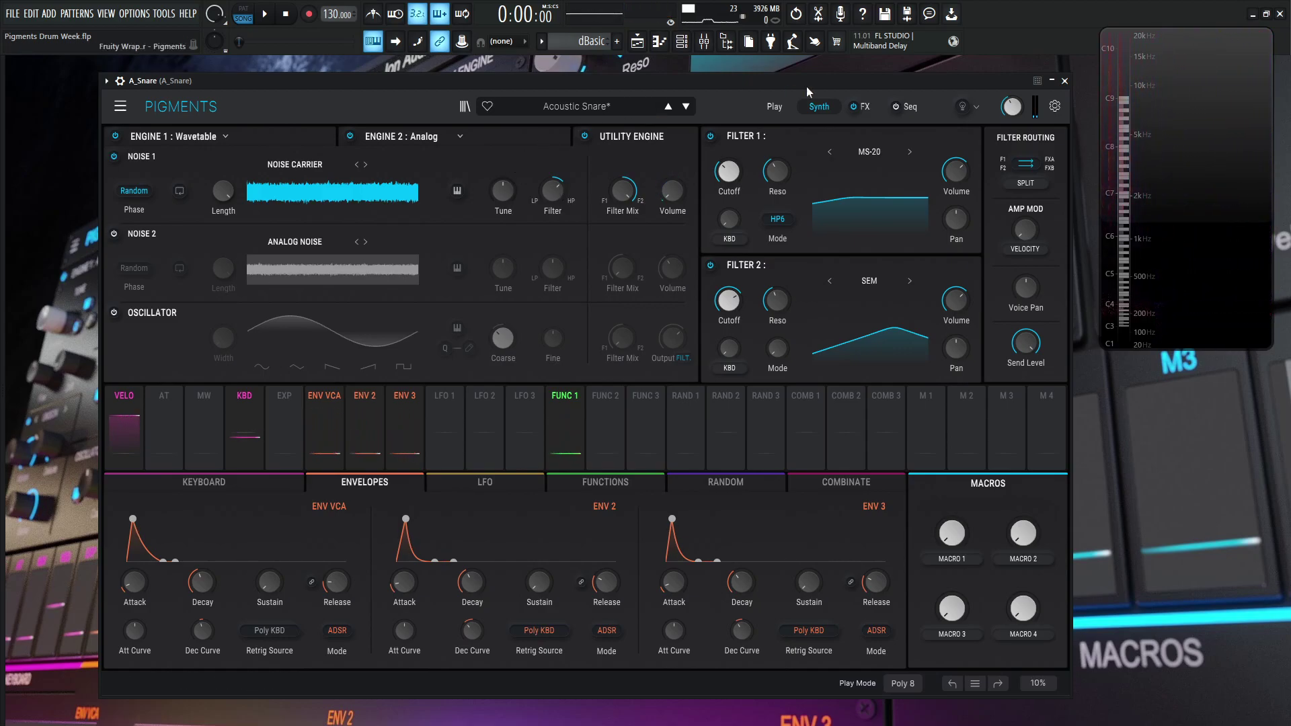
{"action": "left_click", "coordinate": [864, 107]}
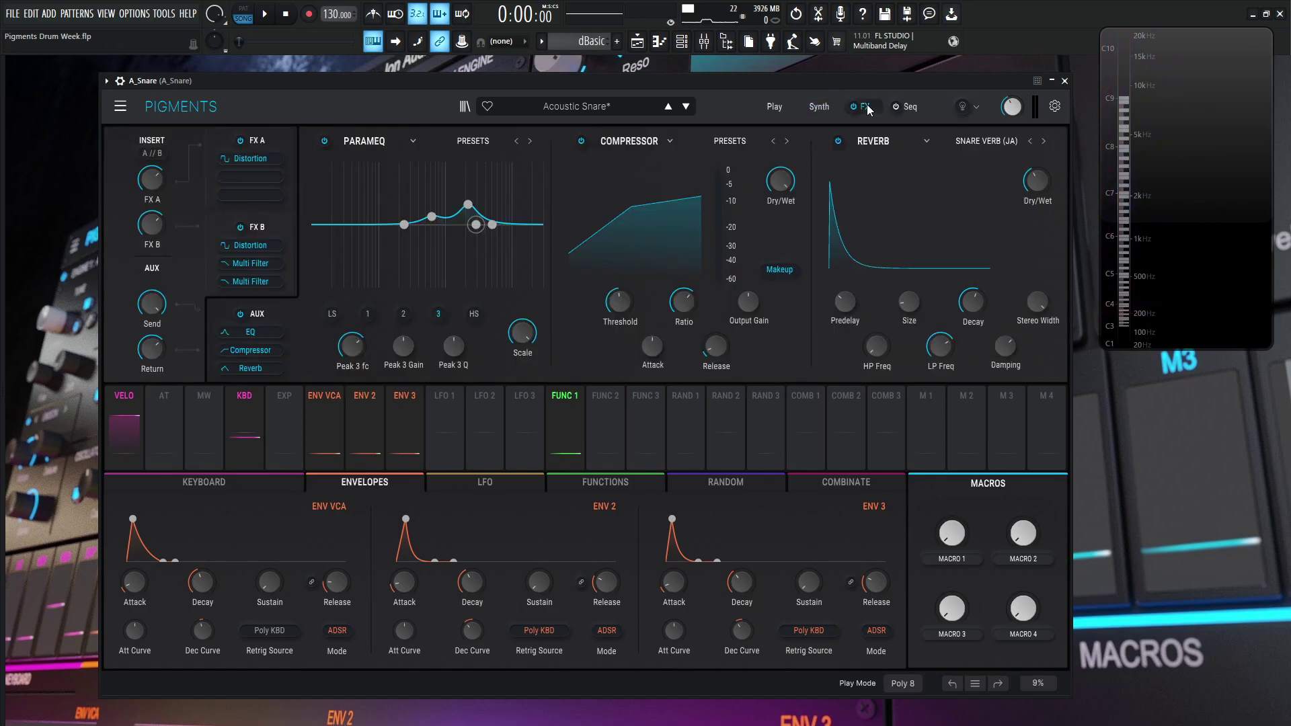